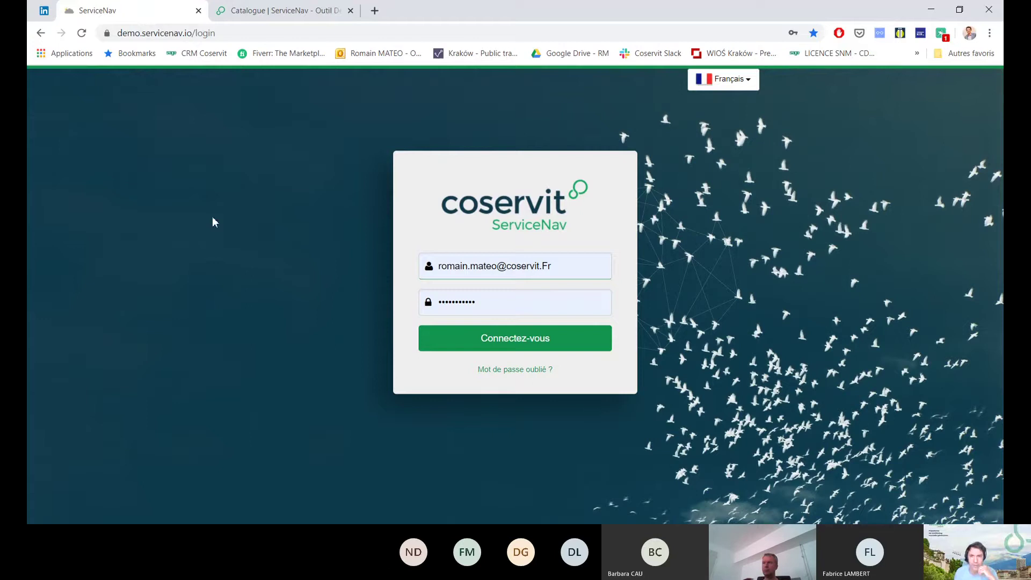
# Log in to the demo site in full-screen mode and collapse the search filters above the user services list.
pyautogui.press('F11')
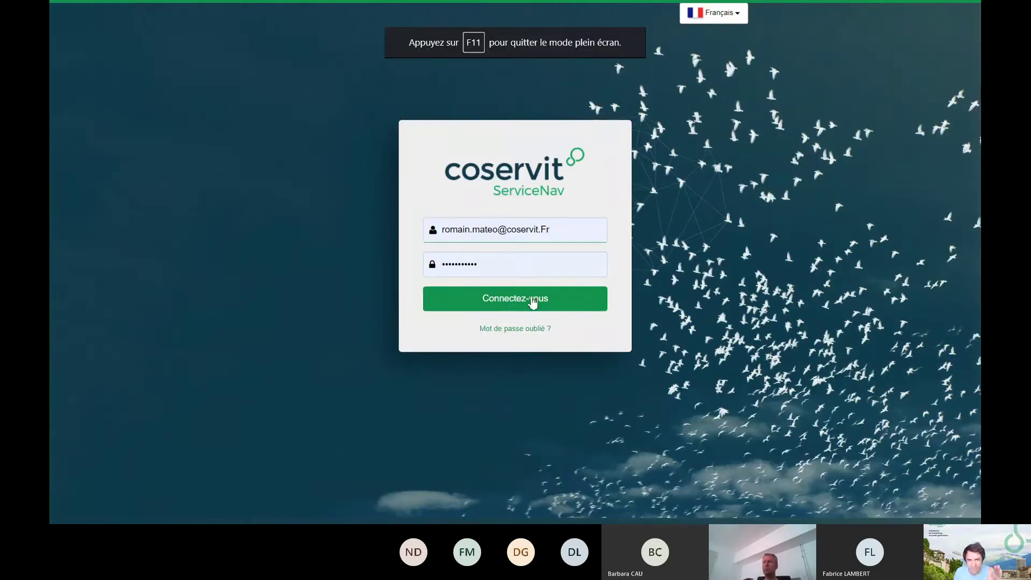
pyautogui.click(555, 310)
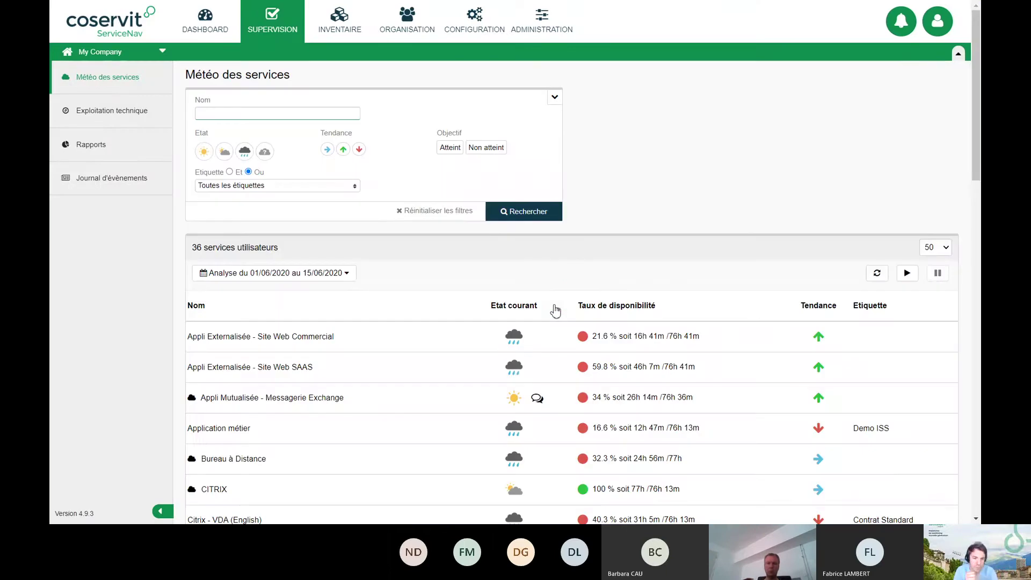
pyautogui.click(556, 100)
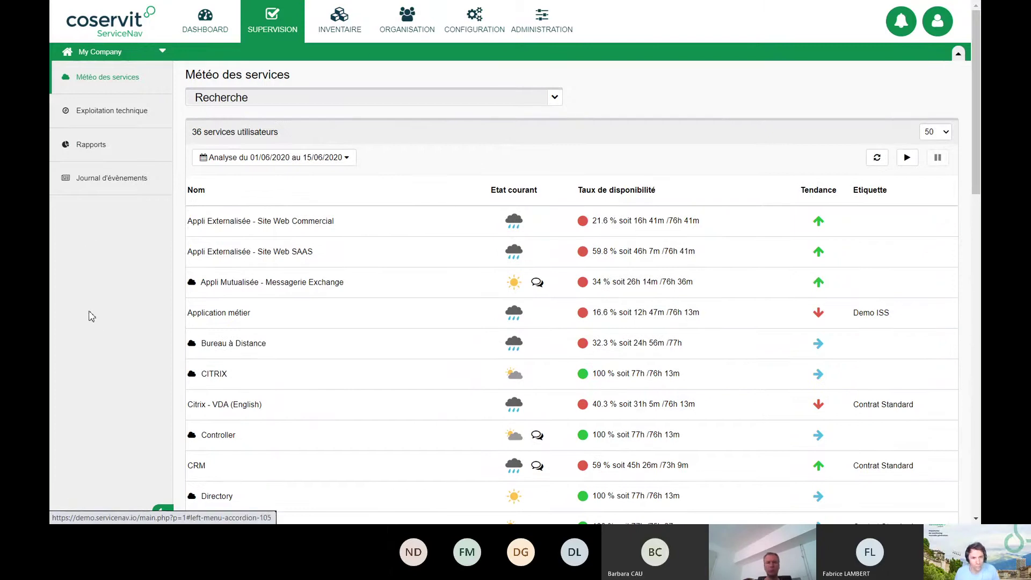
# View the company and site tree for My Company, and look through the whole list of user services.
pyautogui.click(138, 56)
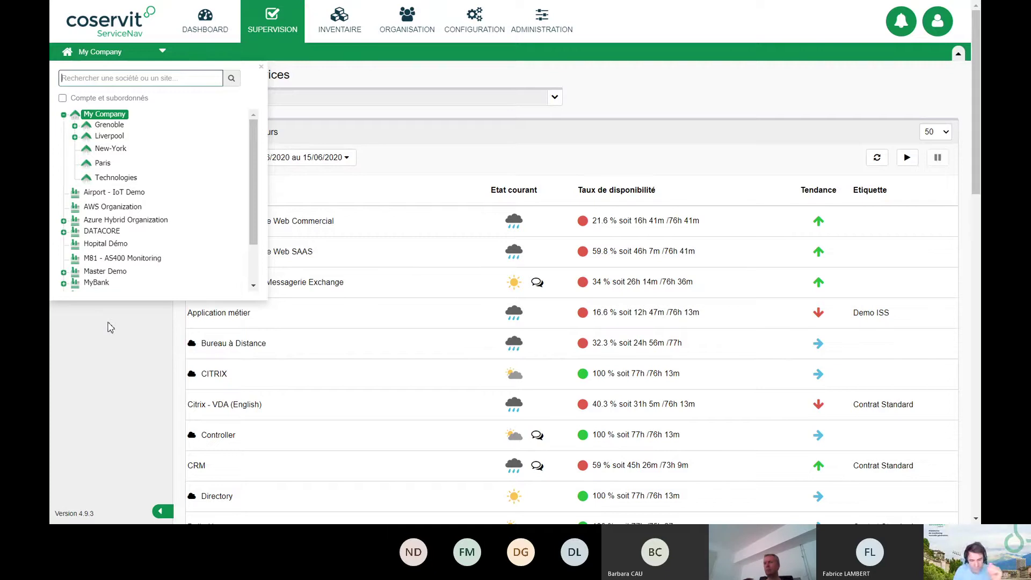
pyautogui.click(102, 361)
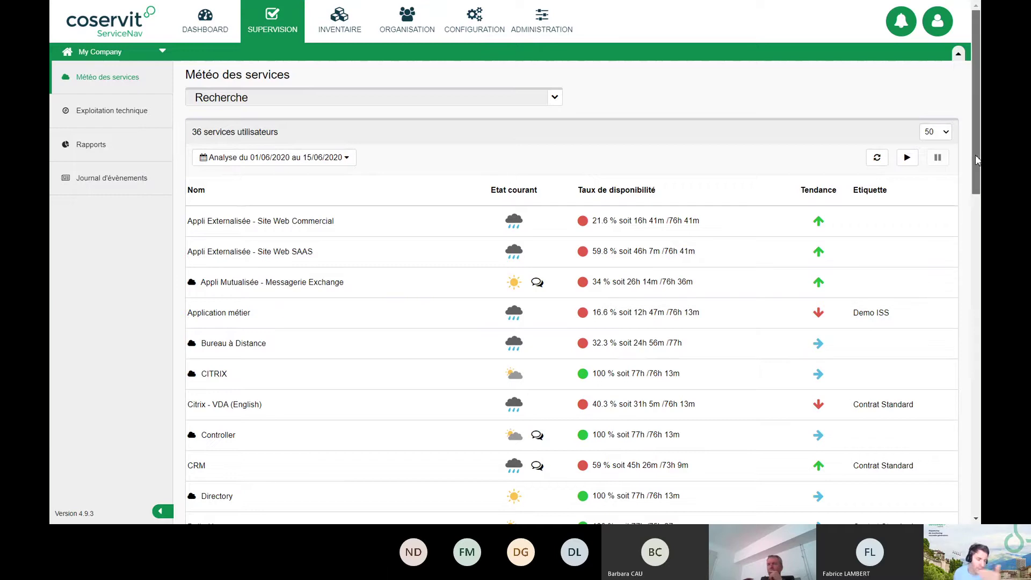
pyautogui.moveTo(975, 156); pyautogui.dragTo(978, 178)
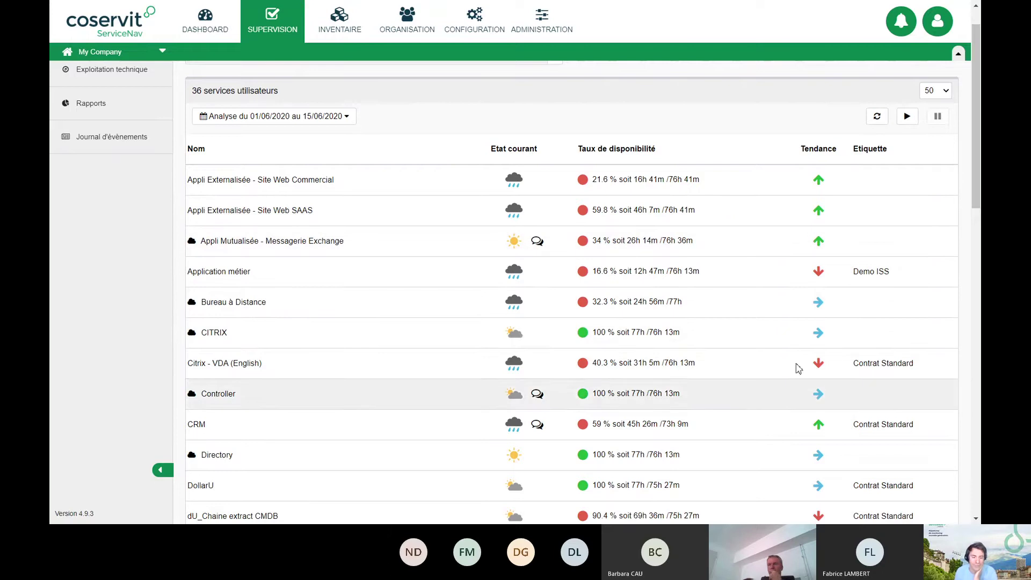
pyautogui.scroll(-10, 637, 270)
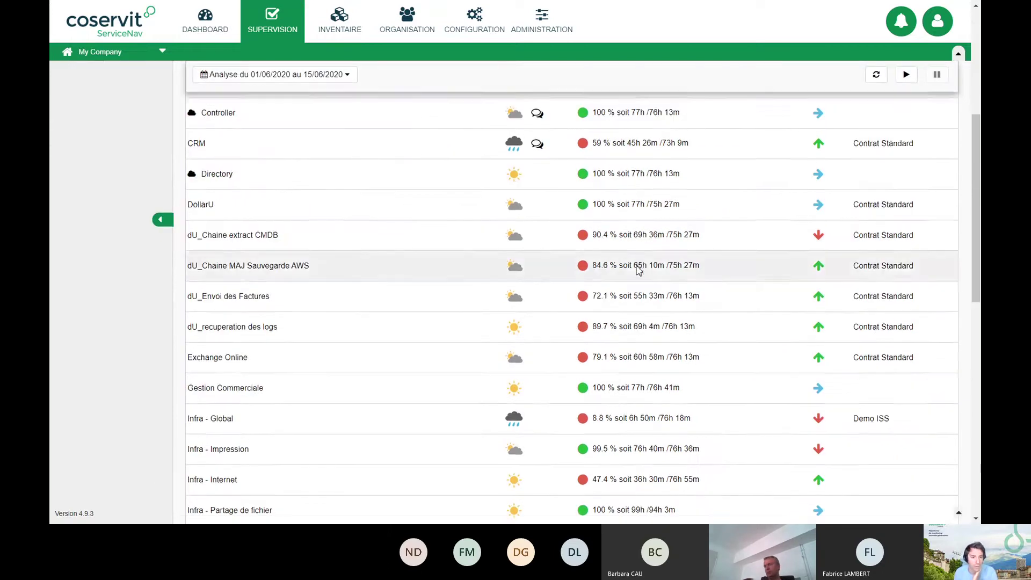
pyautogui.scroll(-2, 629, 272)
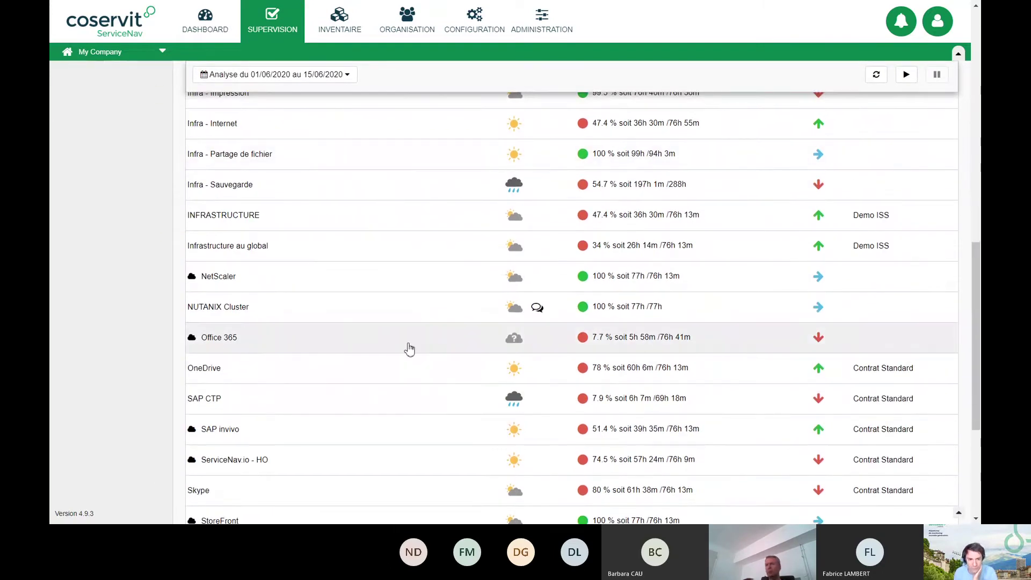
pyautogui.scroll(-2, 408, 349)
pyautogui.scroll(-2, 409, 349)
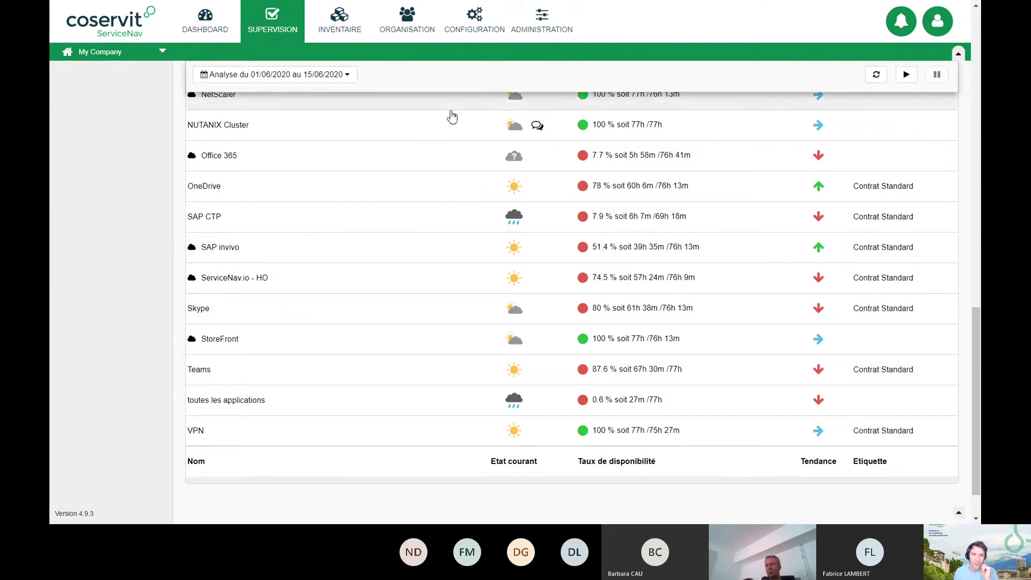
pyautogui.scroll(20, 496, 304)
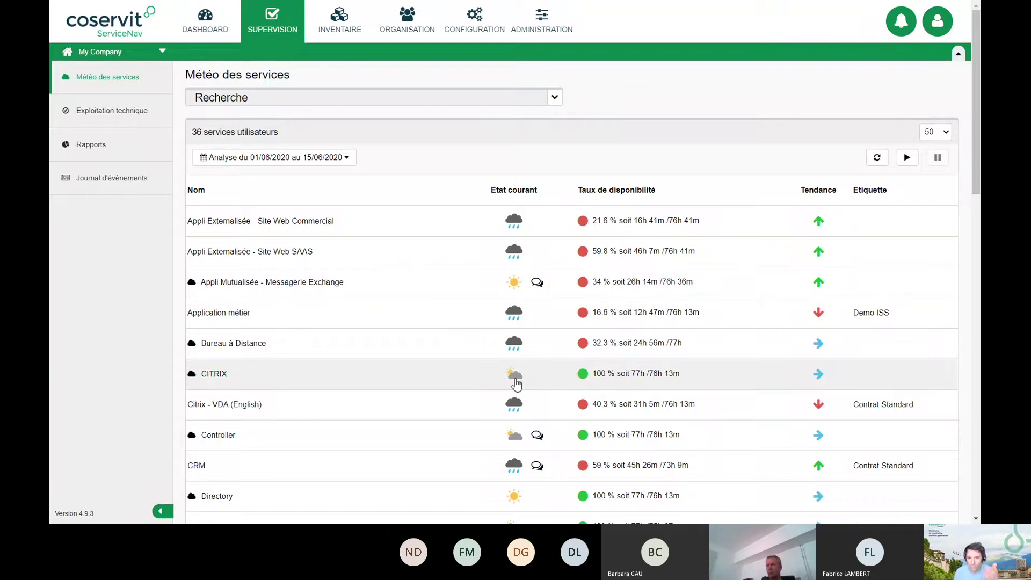
# Highlight the availability rates of the CITRIX and Citrix - VDA (English) services to compare them.
pyautogui.tripleClick(597, 374)
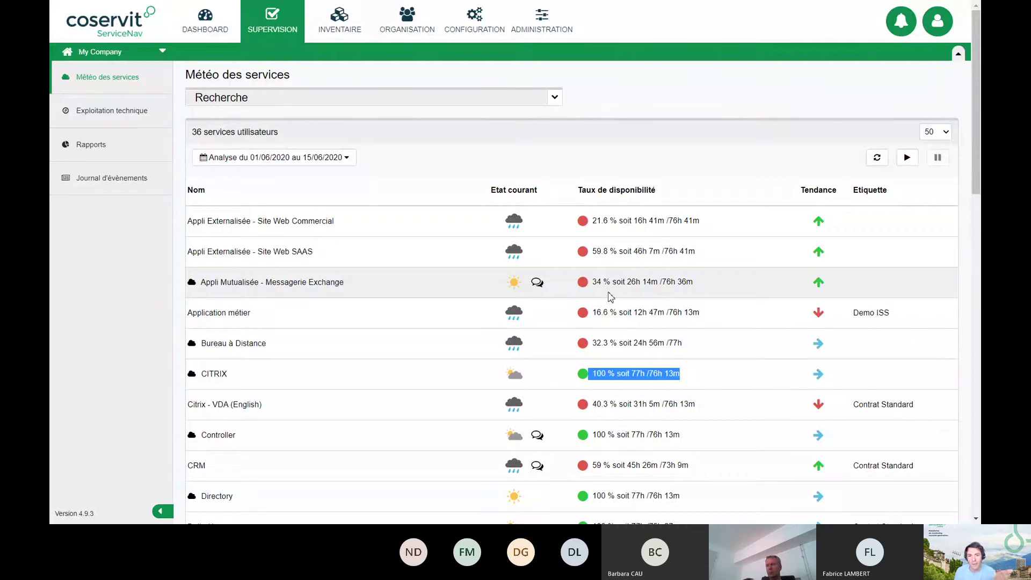
pyautogui.click(603, 389)
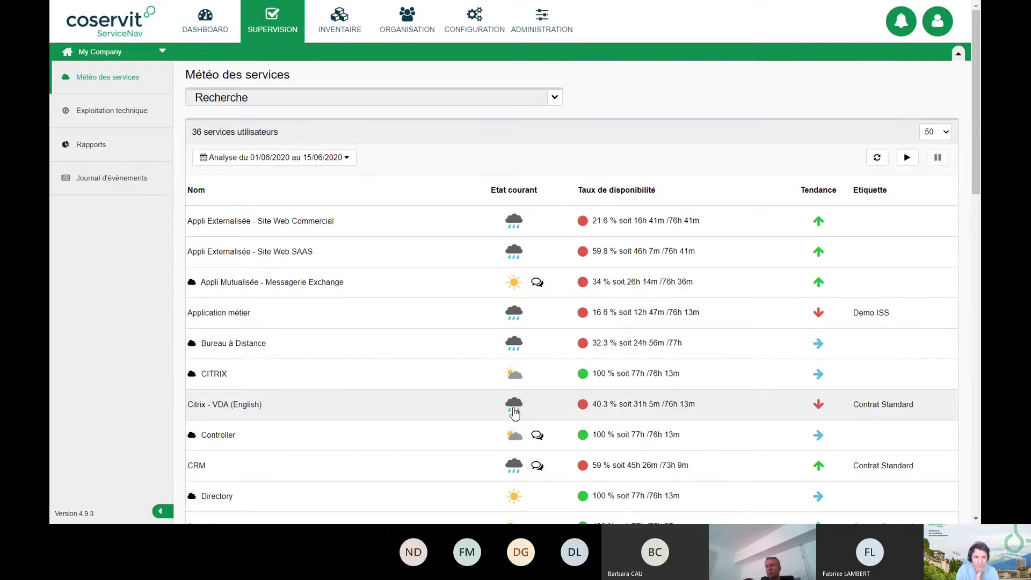
pyautogui.tripleClick(609, 406)
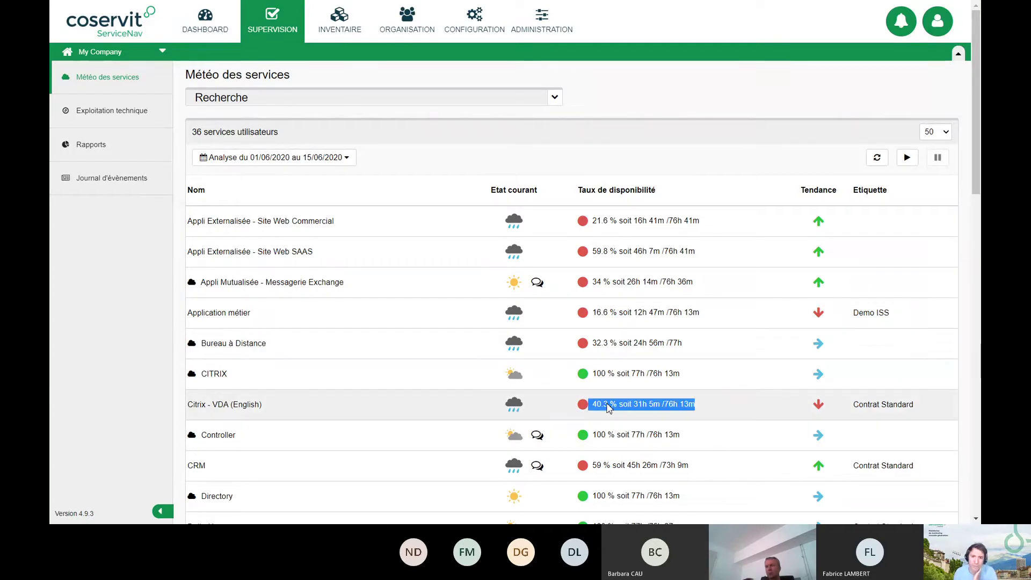
pyautogui.click(610, 406)
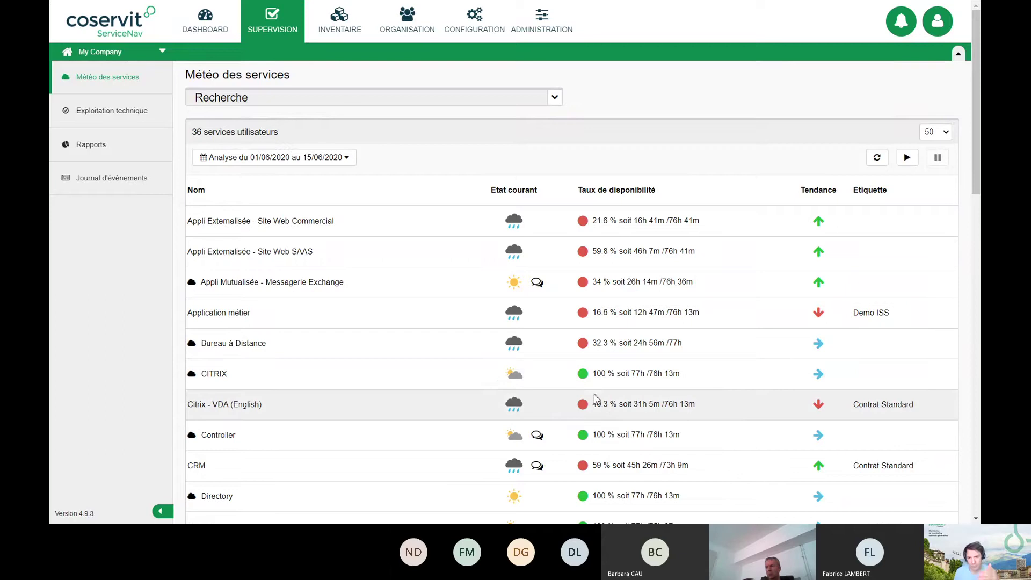
# Open the CITRIX user service's details and examine its availability objective and weekly time range.
pyautogui.click(208, 377)
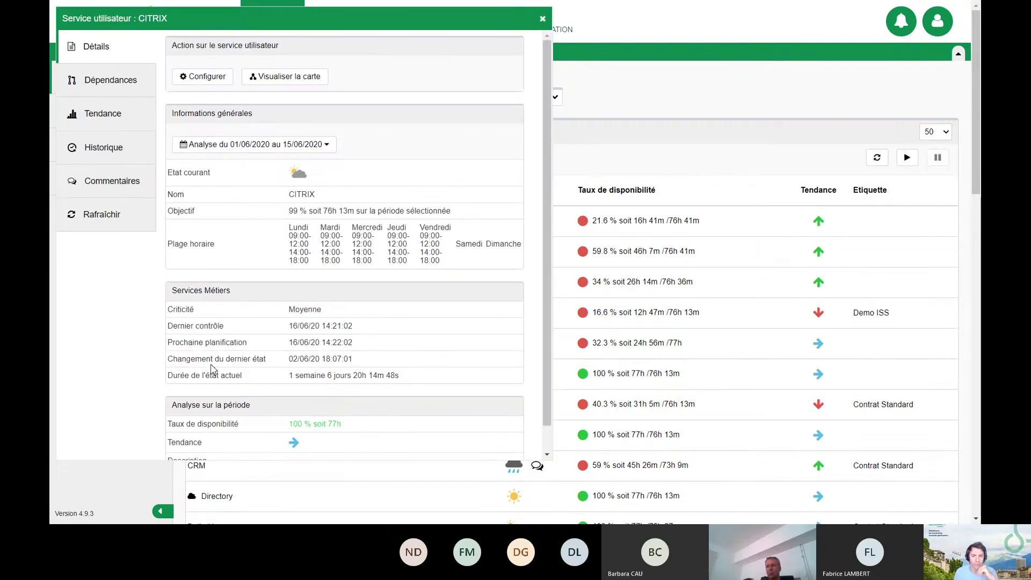
pyautogui.moveTo(289, 212); pyautogui.dragTo(305, 216)
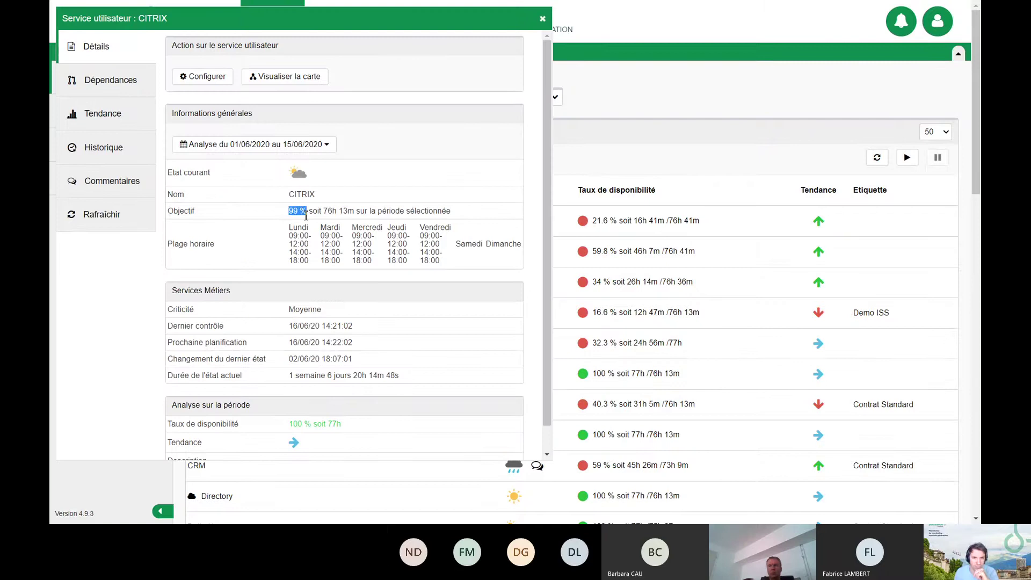
pyautogui.click(304, 226)
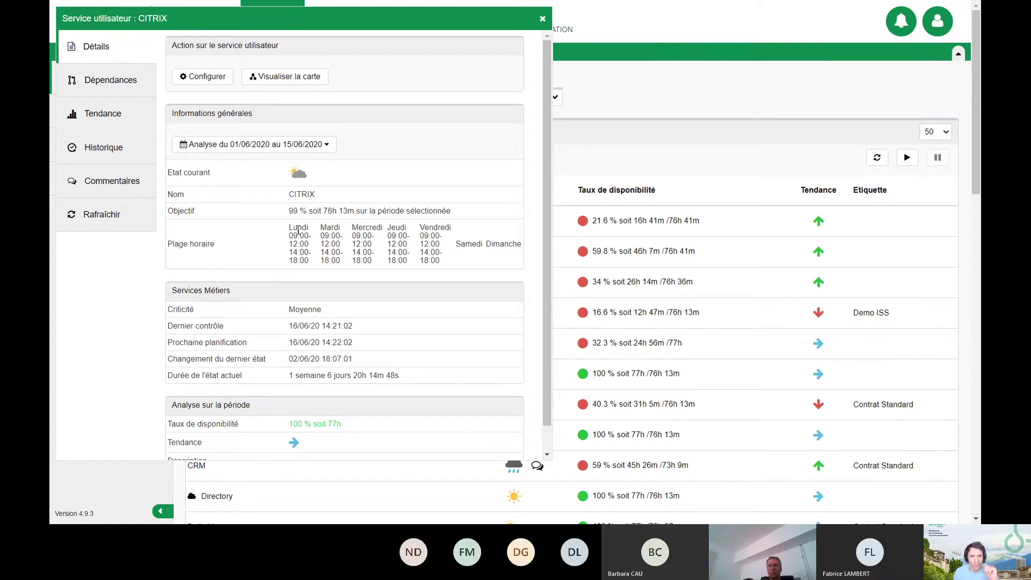
pyautogui.moveTo(288, 227); pyautogui.dragTo(444, 267)
pyautogui.click(445, 267)
# View the availability period options in the CITRIX service's configuration, and leave the configuration and details without saving.
pyautogui.click(189, 80)
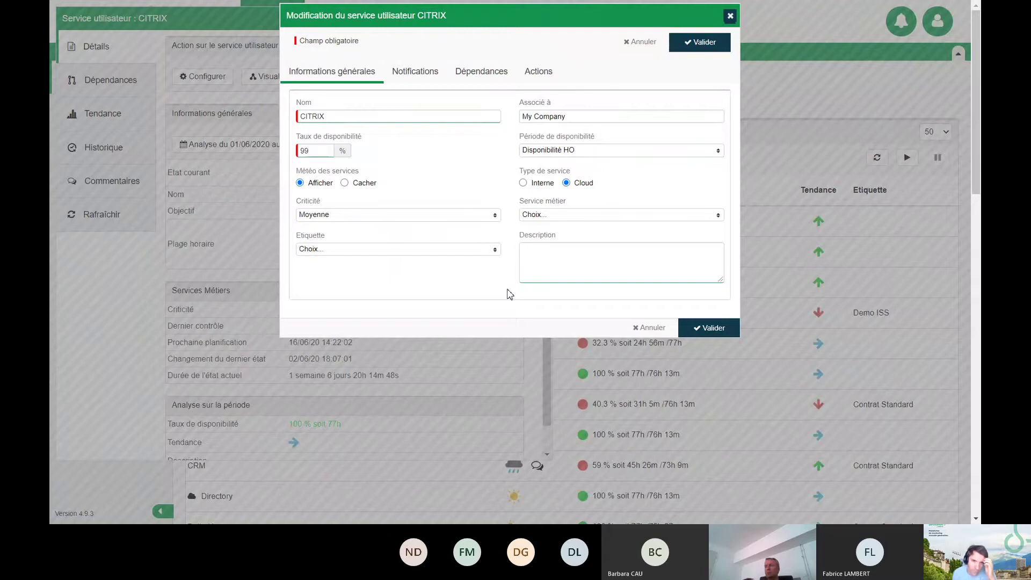
pyautogui.click(609, 150)
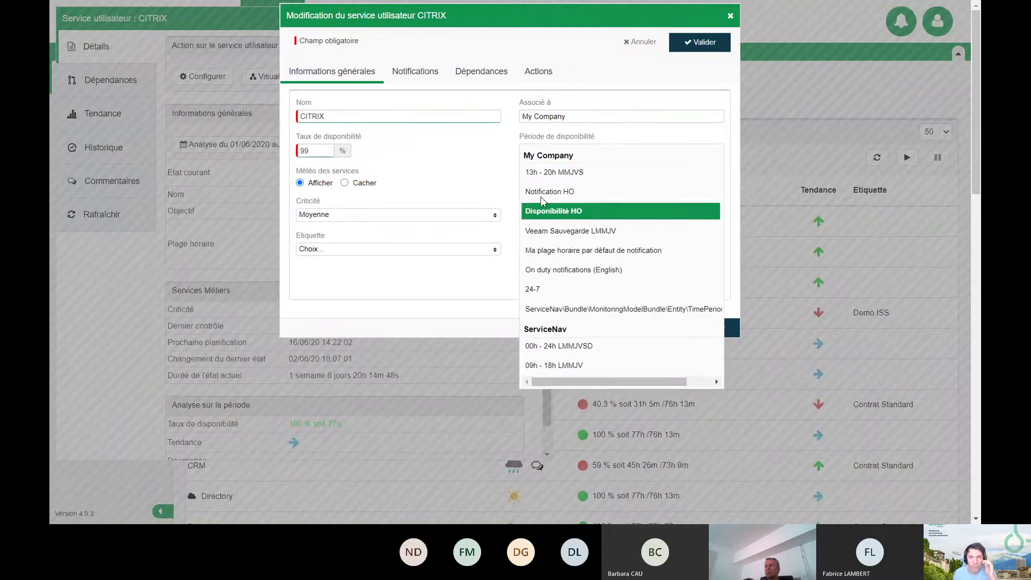
pyautogui.click(601, 212)
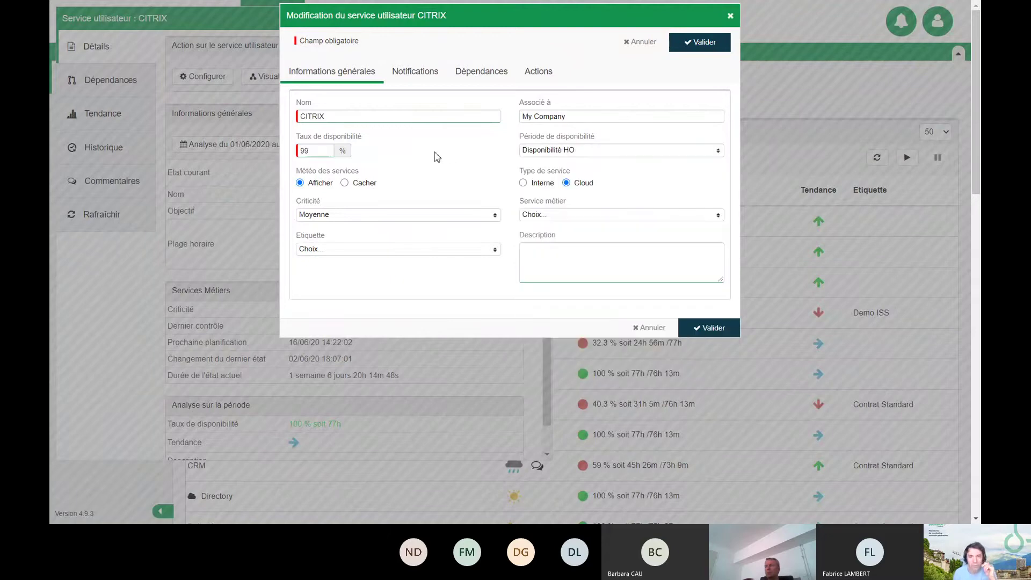
pyautogui.click(652, 328)
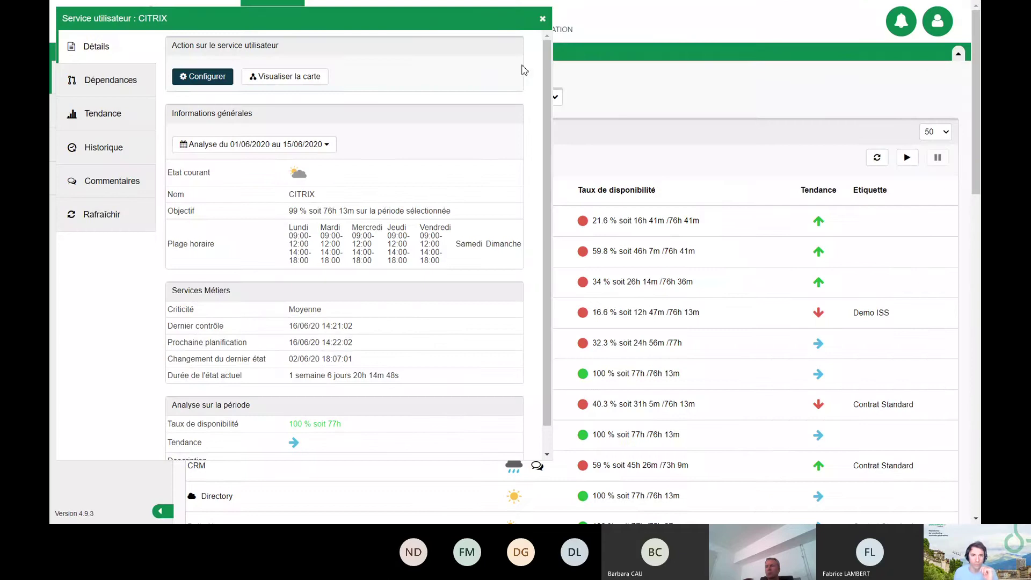
pyautogui.click(543, 19)
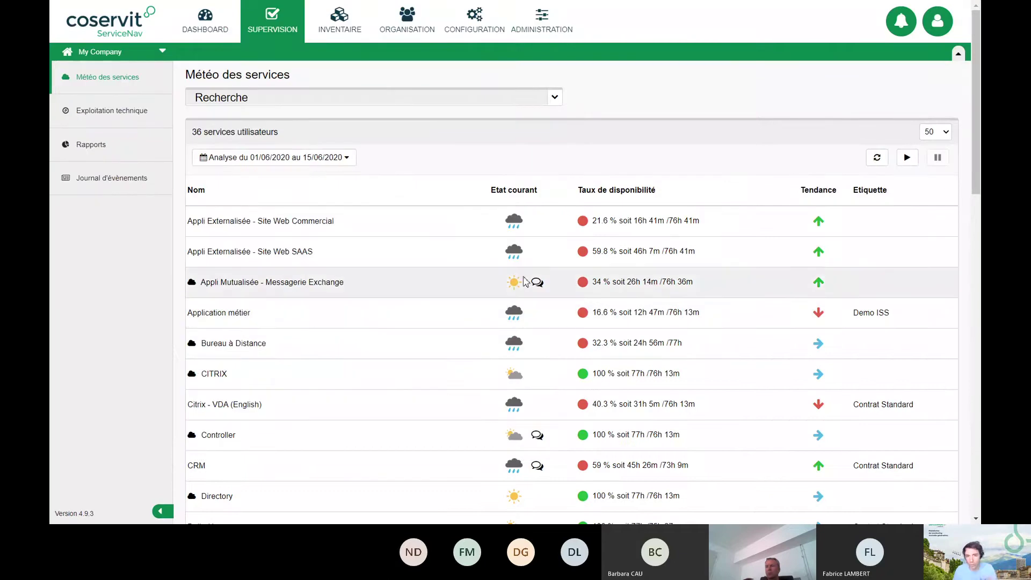
# Open the CITRIX service map and examine its Directory, Controller, NetScaler and StoreFront branches.
pyautogui.click(522, 381)
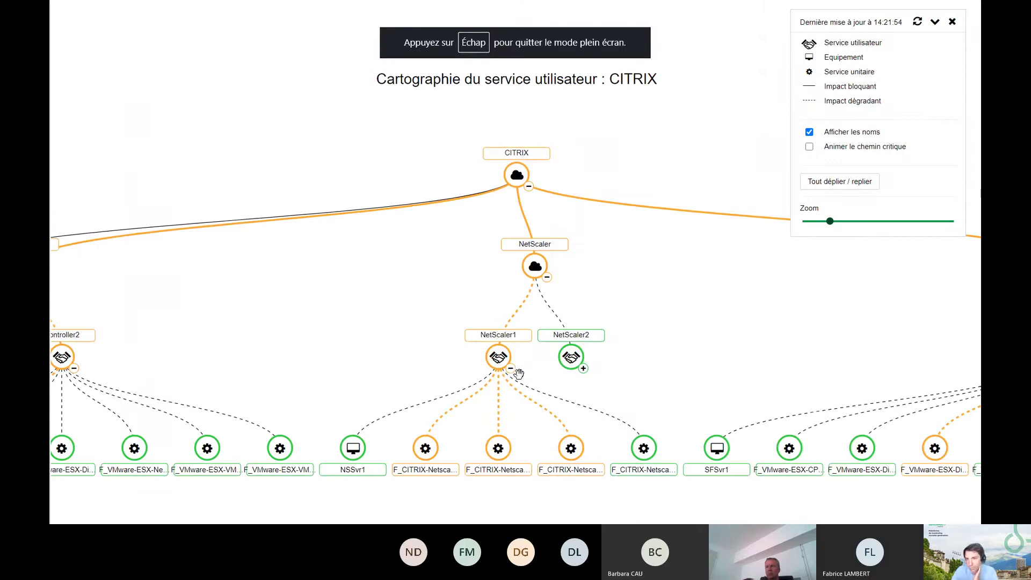
pyautogui.scroll(-2, 427, 308)
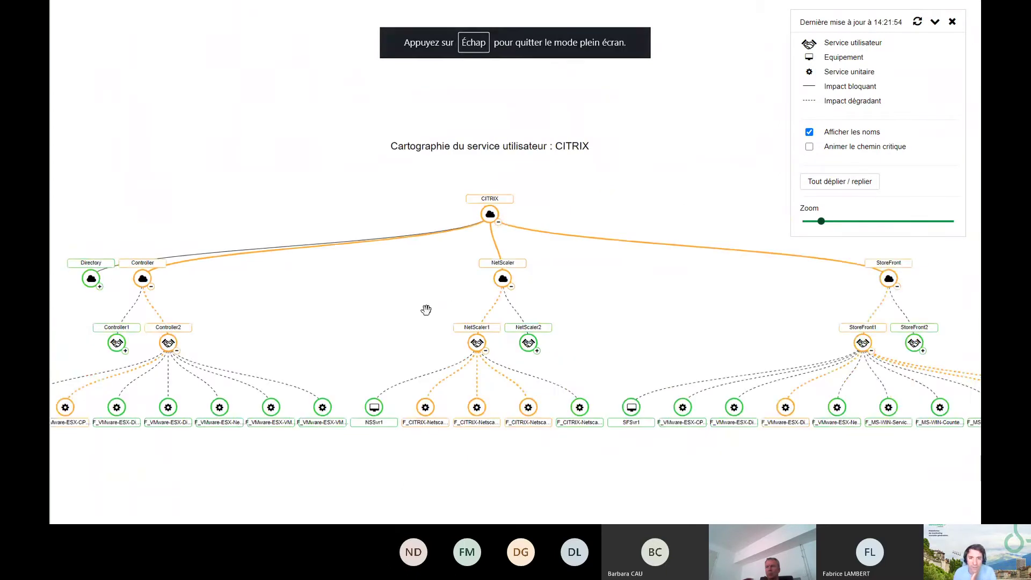
pyautogui.moveTo(402, 324); pyautogui.dragTo(422, 321)
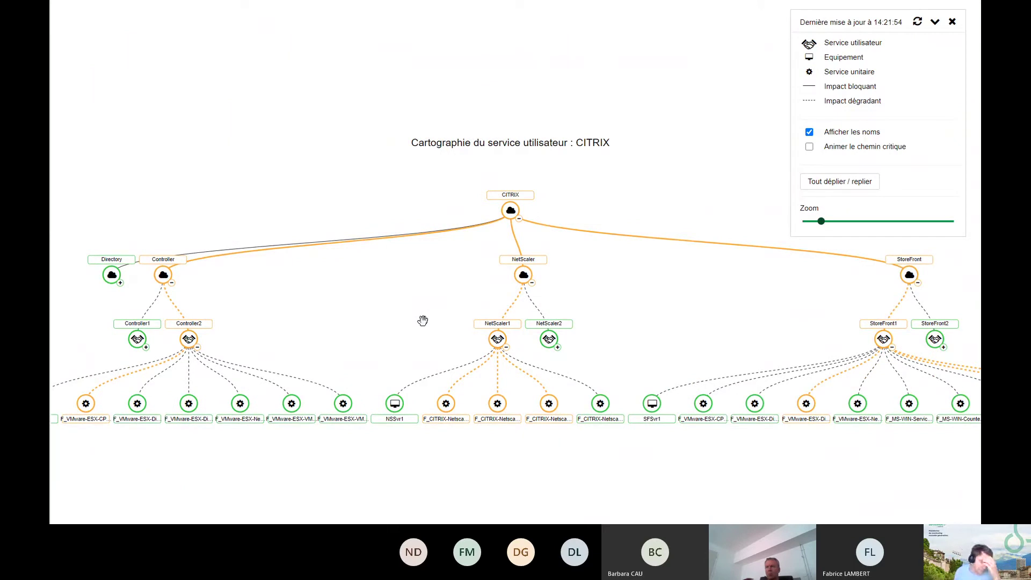
pyautogui.moveTo(340, 330); pyautogui.dragTo(355, 330)
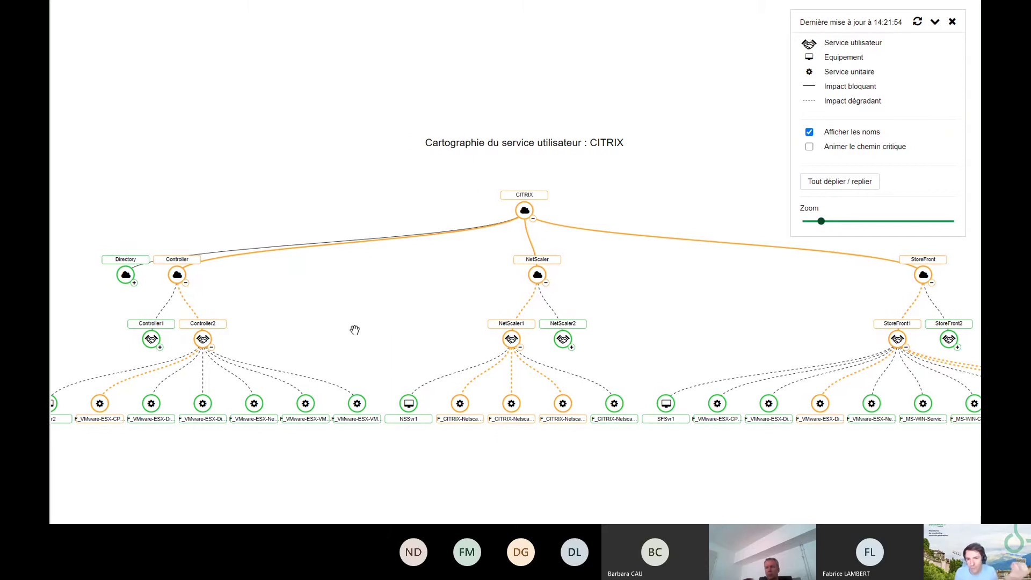
pyautogui.moveTo(358, 333); pyautogui.dragTo(378, 323)
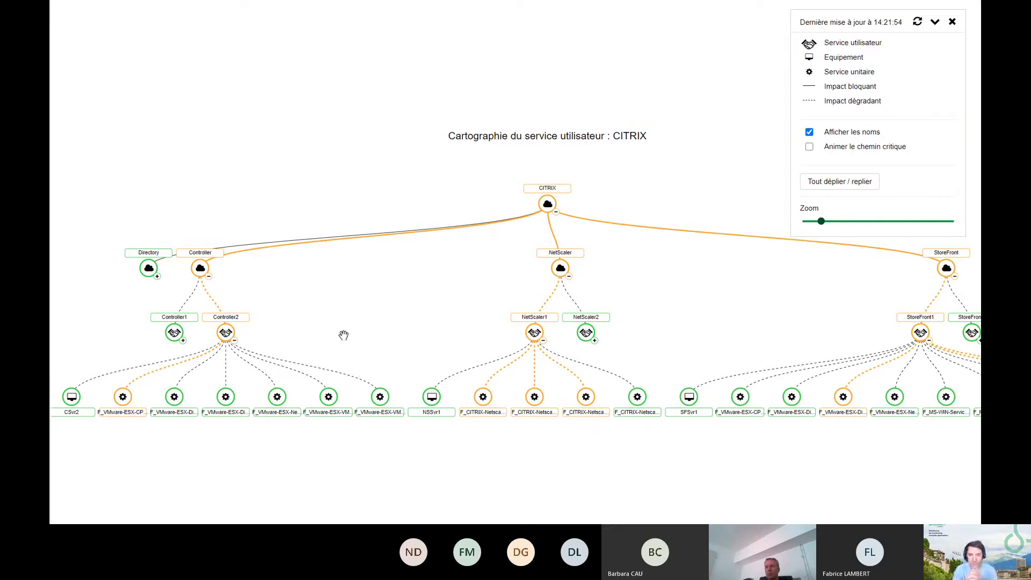
pyautogui.moveTo(344, 335); pyautogui.dragTo(385, 323)
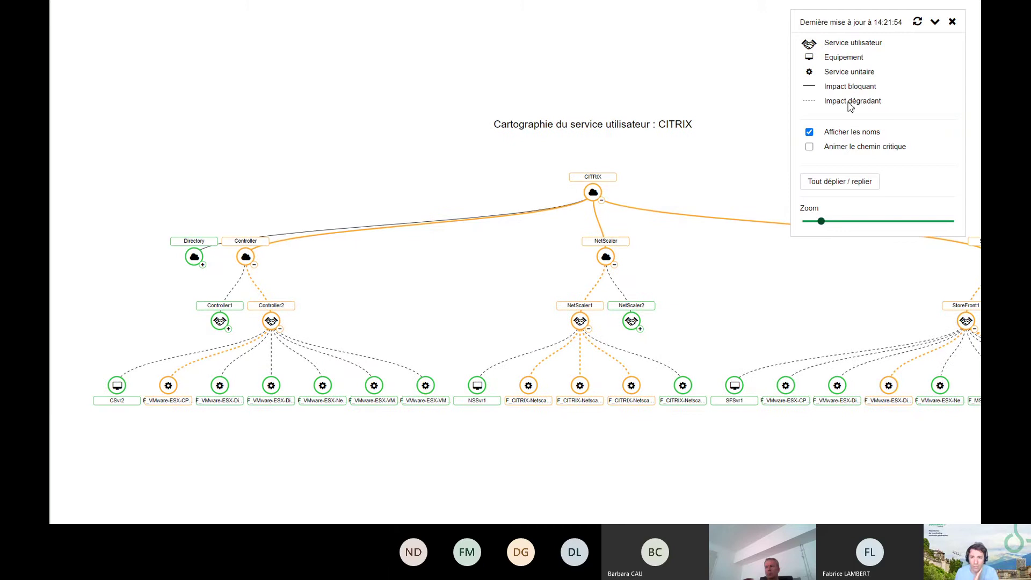
# Examine the Controller branch of the map, check the status details of Controller1 and Controller, and exit the map.
pyautogui.scroll(1, 405, 304)
pyautogui.scroll(1, 405, 304)
pyautogui.moveTo(363, 306); pyautogui.dragTo(478, 304)
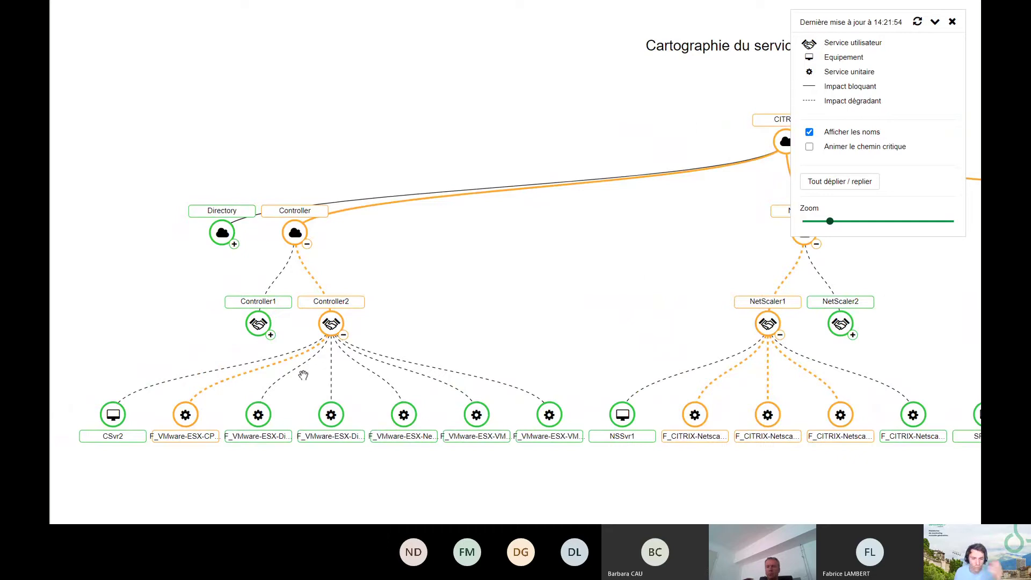
pyautogui.click(277, 293)
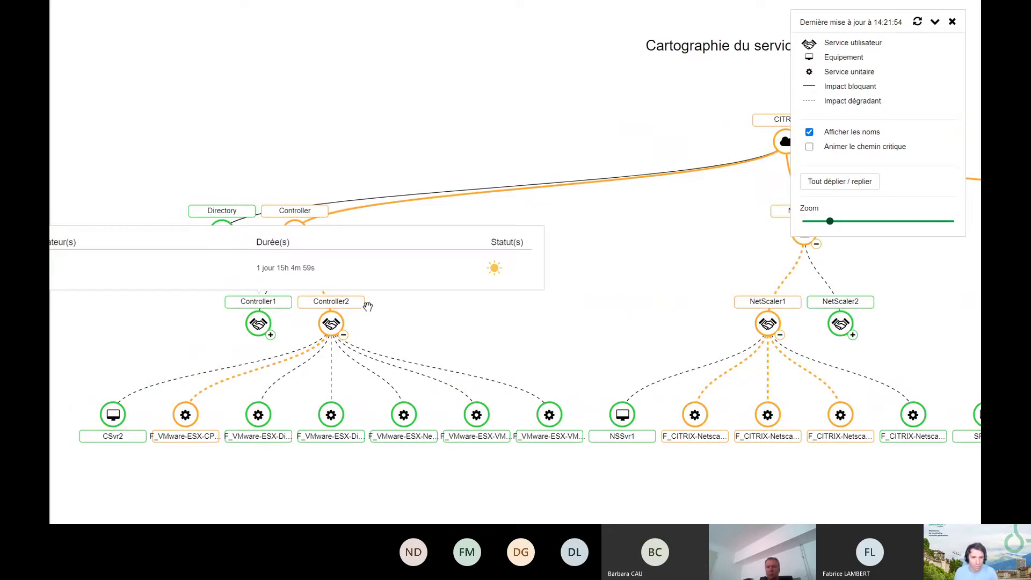
pyautogui.click(457, 322)
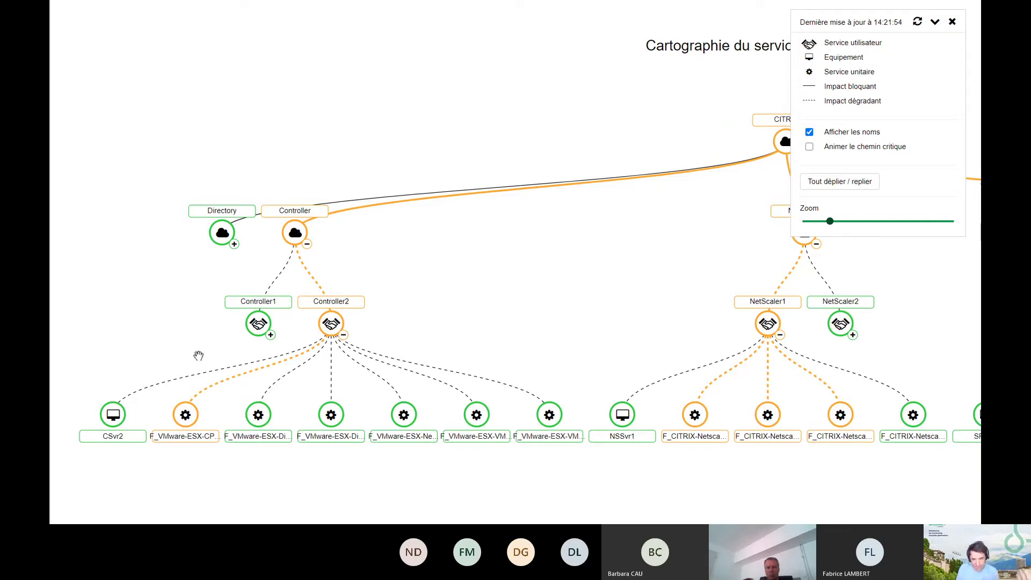
pyautogui.click(292, 242)
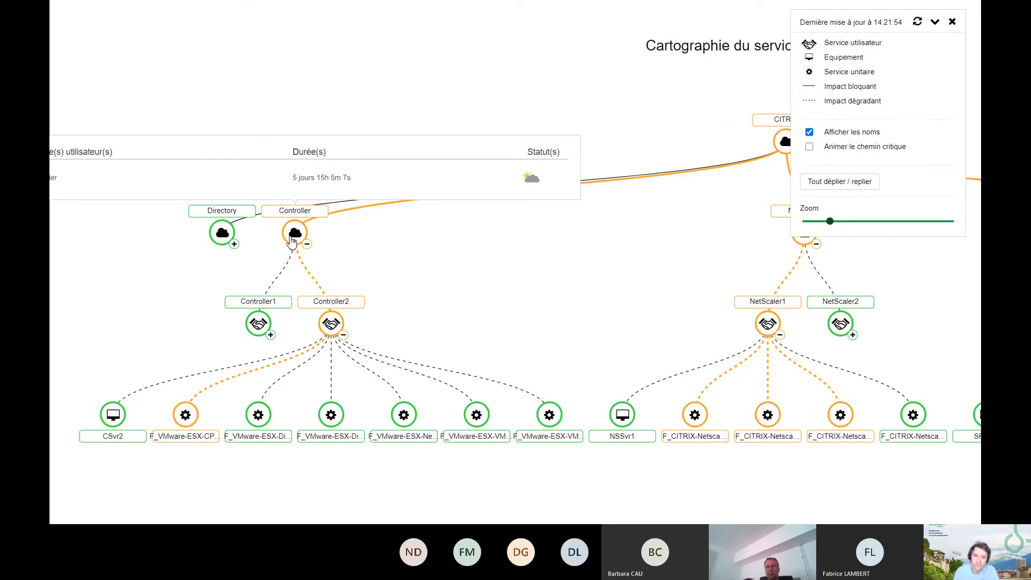
pyautogui.click(411, 286)
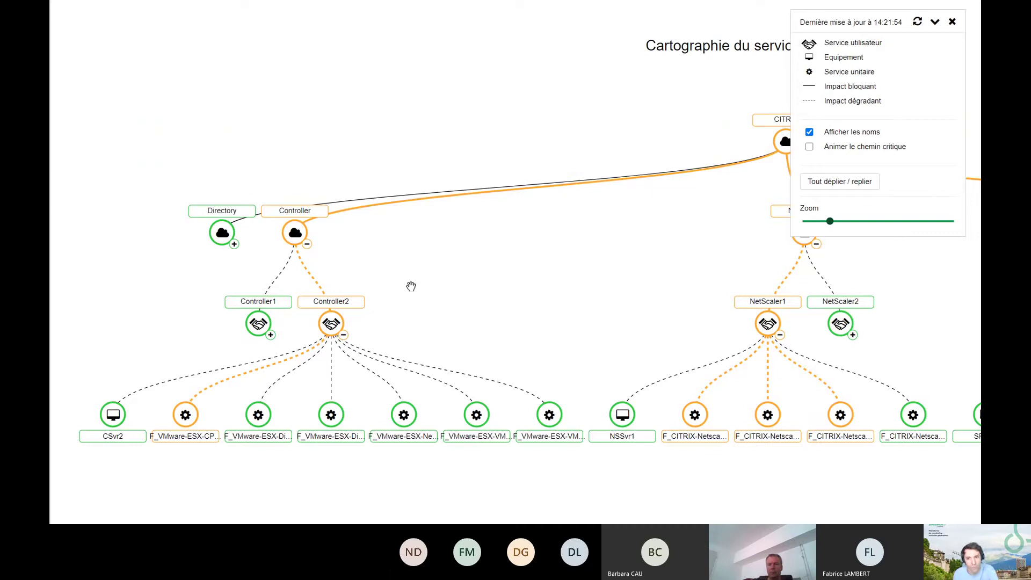
pyautogui.press('Escape')
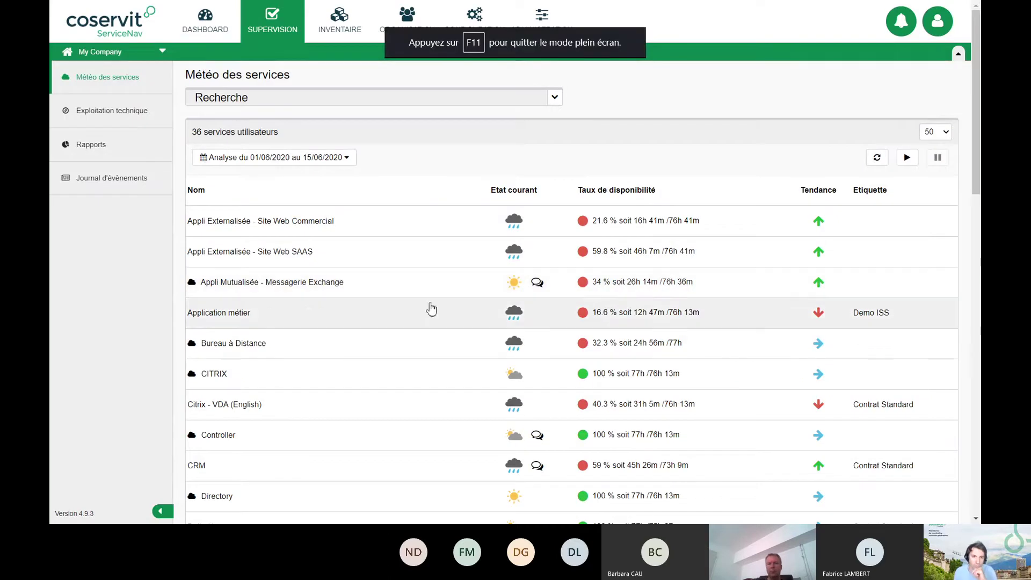
# Open the dependency map of the VPN user service and expand all of its branches.
pyautogui.scroll(-1, 975, 209)
pyautogui.scroll(-12, 975, 210)
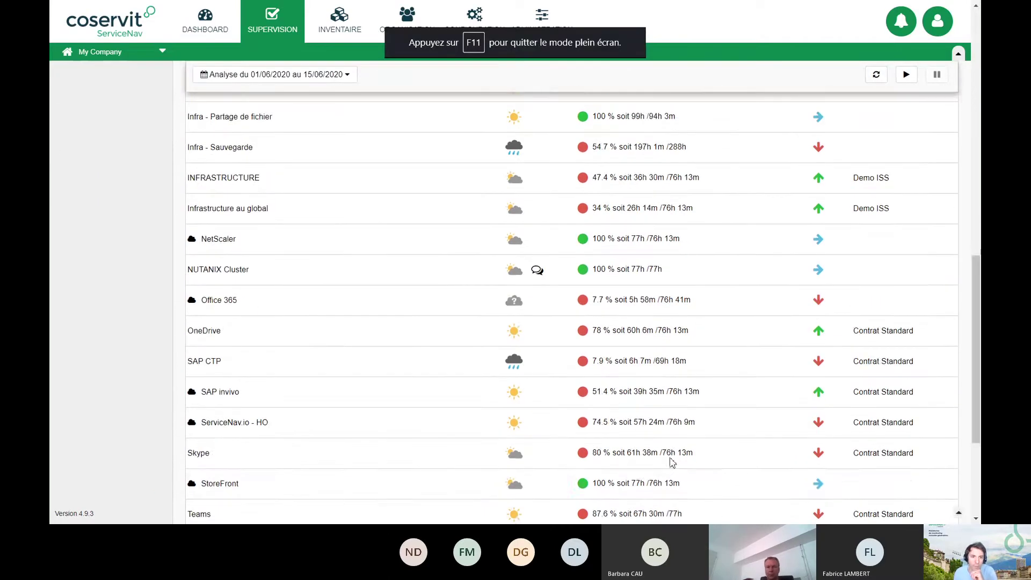
pyautogui.click(510, 376)
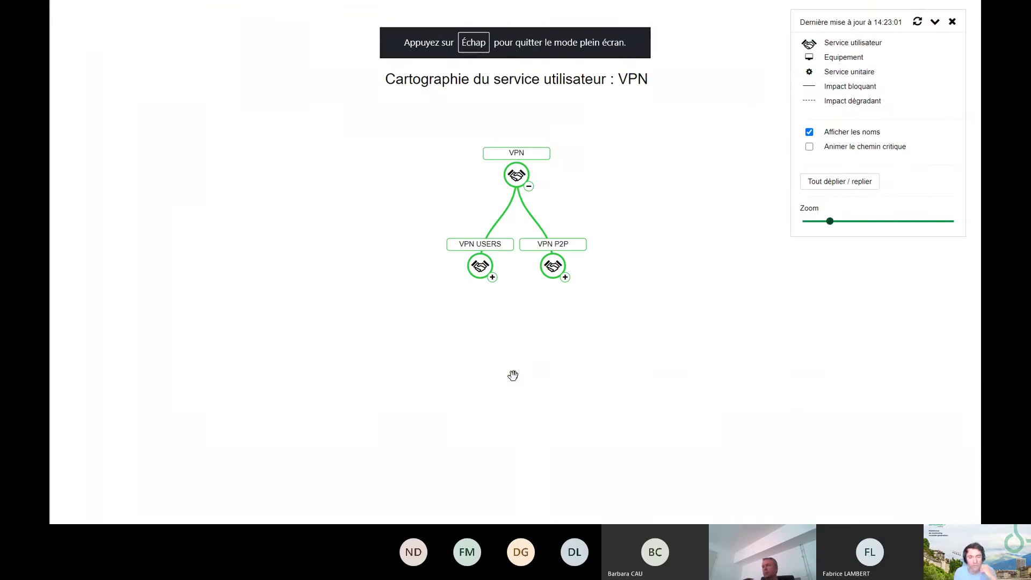
pyautogui.click(841, 182)
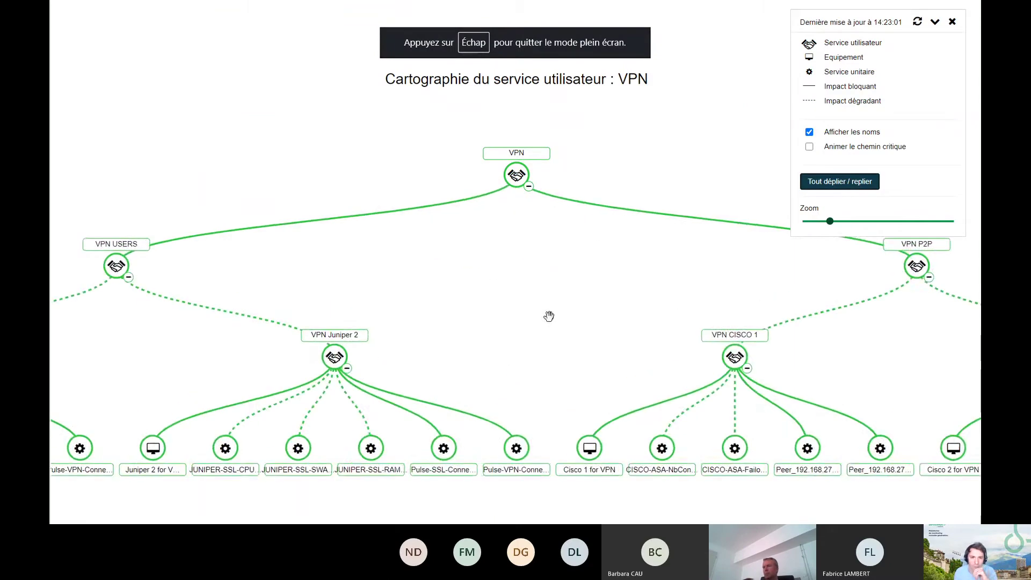
pyautogui.moveTo(504, 309); pyautogui.dragTo(689, 321)
pyautogui.scroll(-2, 642, 324)
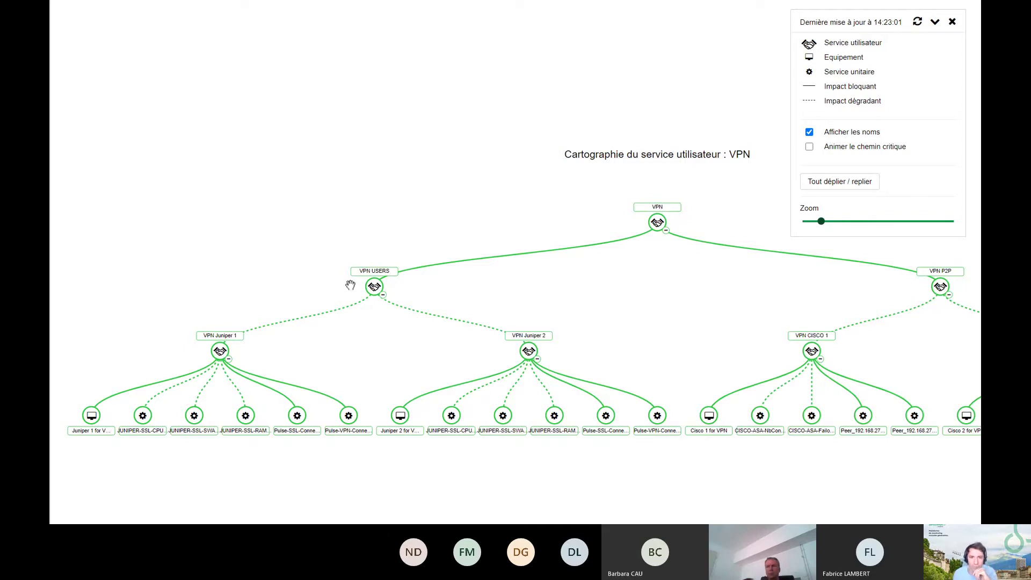
# Examine the Juniper and Cisco branches of the VPN map, check the status details of Juniper 2 for VPN, and exit the map.
pyautogui.moveTo(406, 382); pyautogui.dragTo(377, 359)
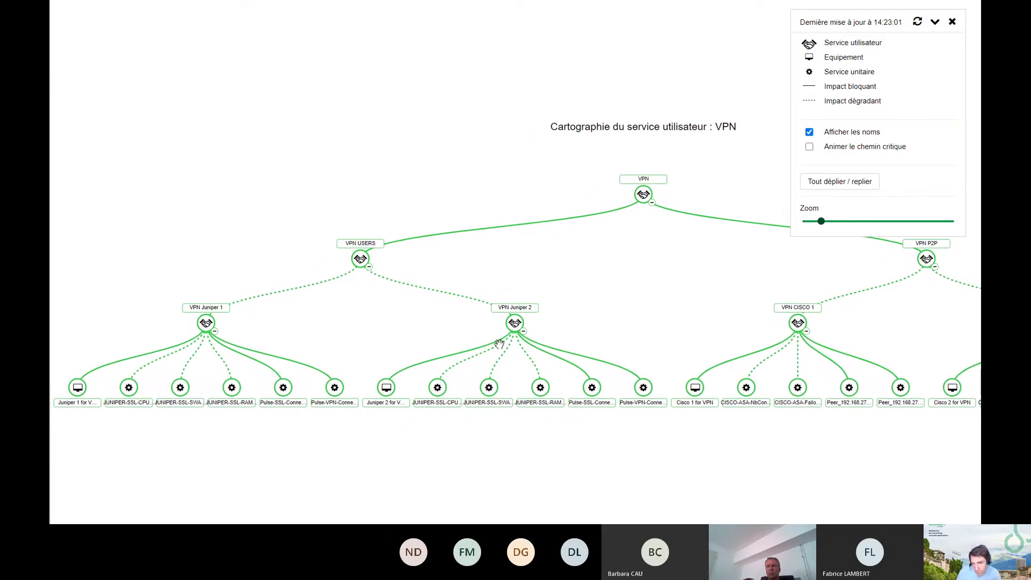
pyautogui.moveTo(672, 282); pyautogui.dragTo(486, 272)
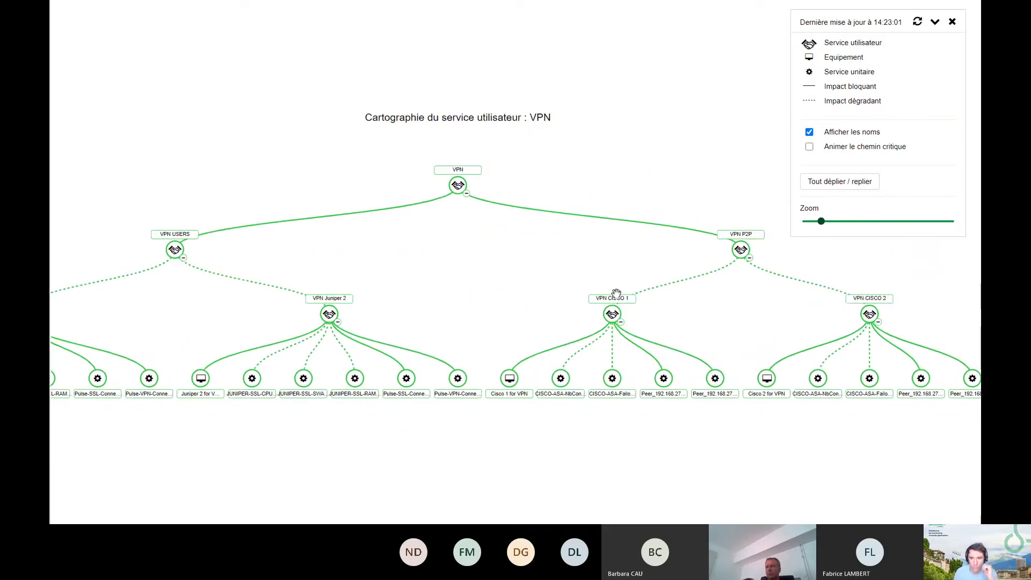
pyautogui.moveTo(564, 271); pyautogui.dragTo(548, 250)
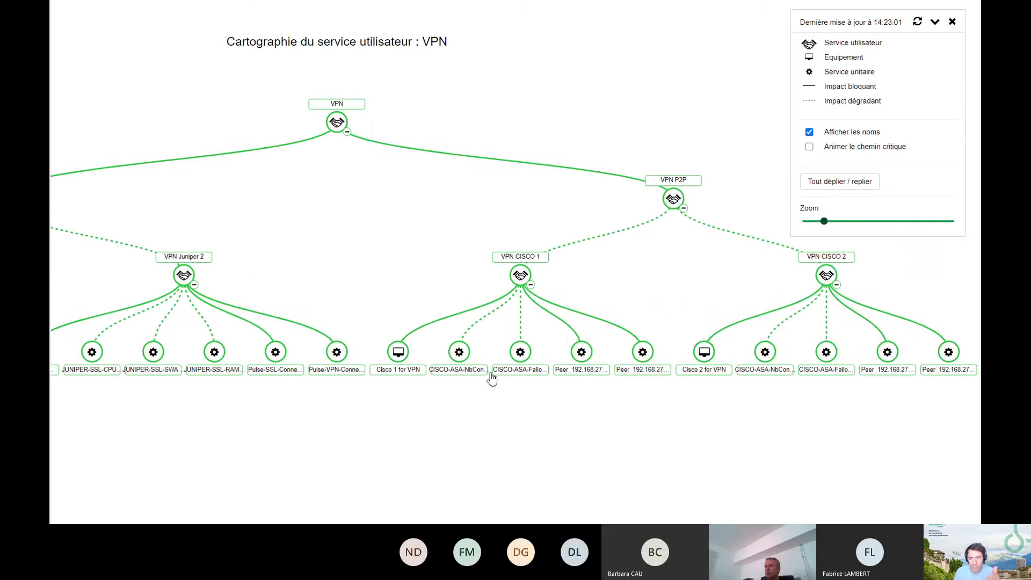
pyautogui.moveTo(490, 377)
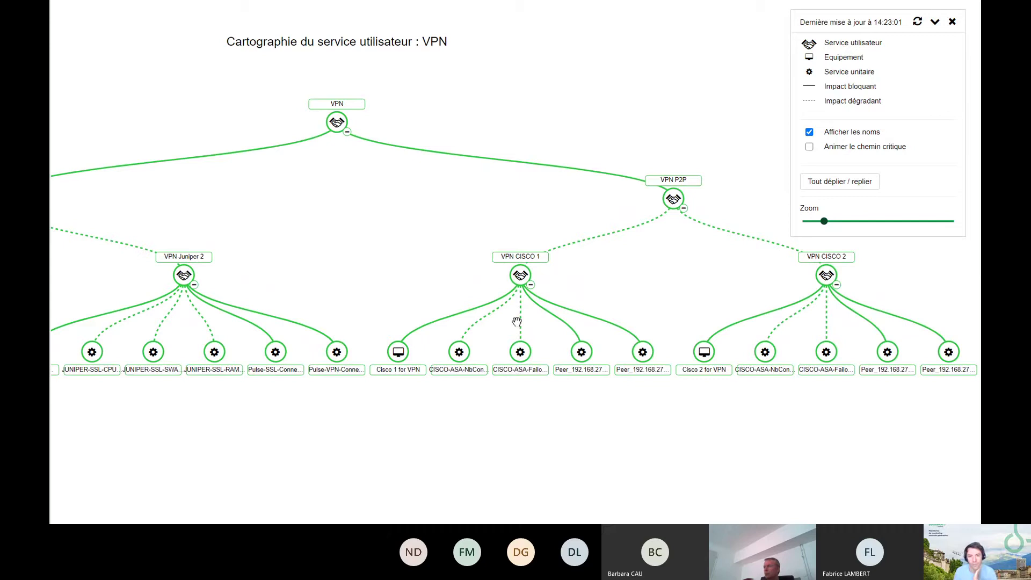
pyautogui.moveTo(476, 431); pyautogui.dragTo(553, 434)
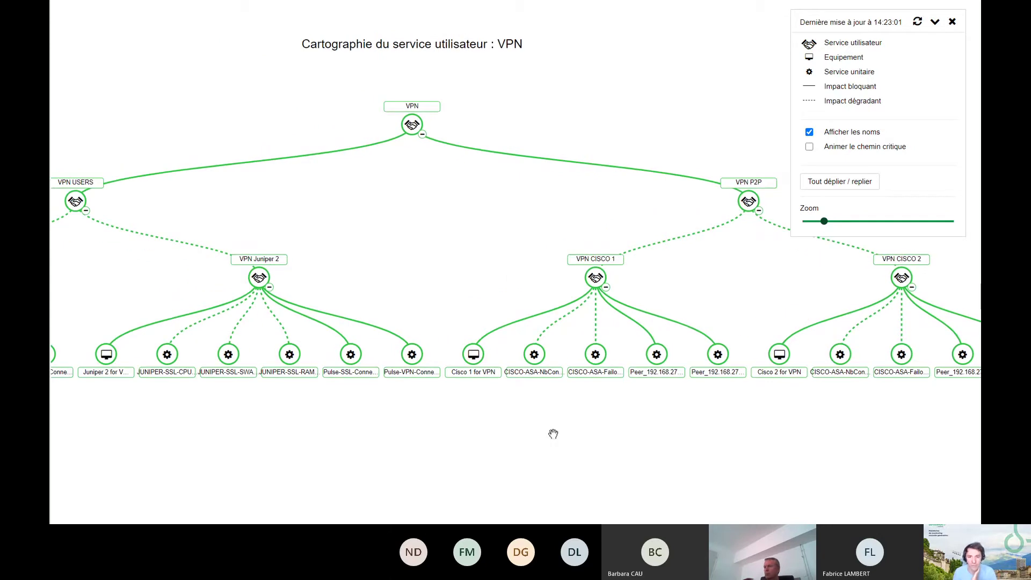
pyautogui.moveTo(283, 403); pyautogui.dragTo(658, 407)
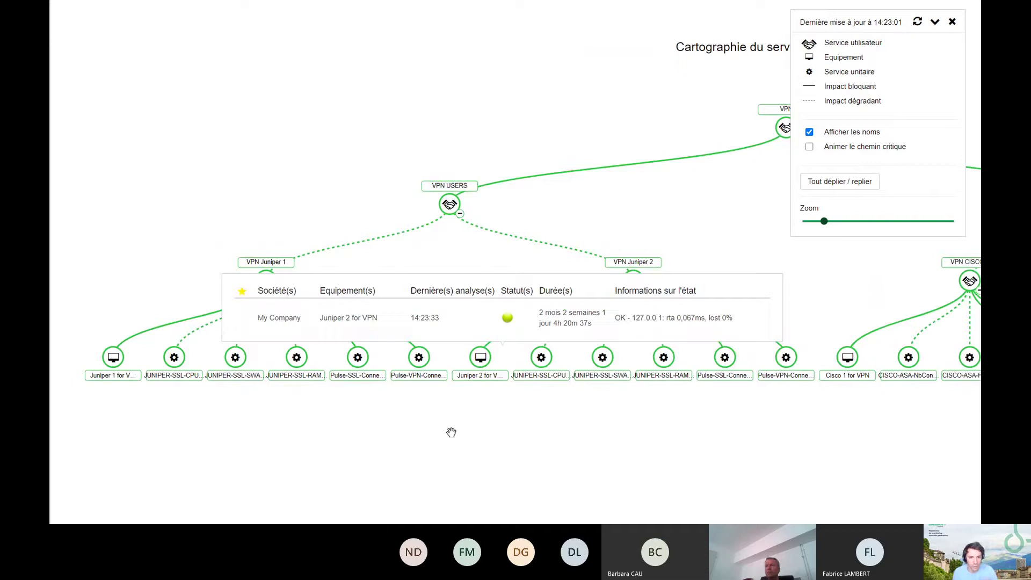
pyautogui.press('Escape')
# Open the map of Appli Externalisée - Site Web Commercial and show the metrics of the Disk-space service under Win OS.
pyautogui.scroll(10, 422, 336)
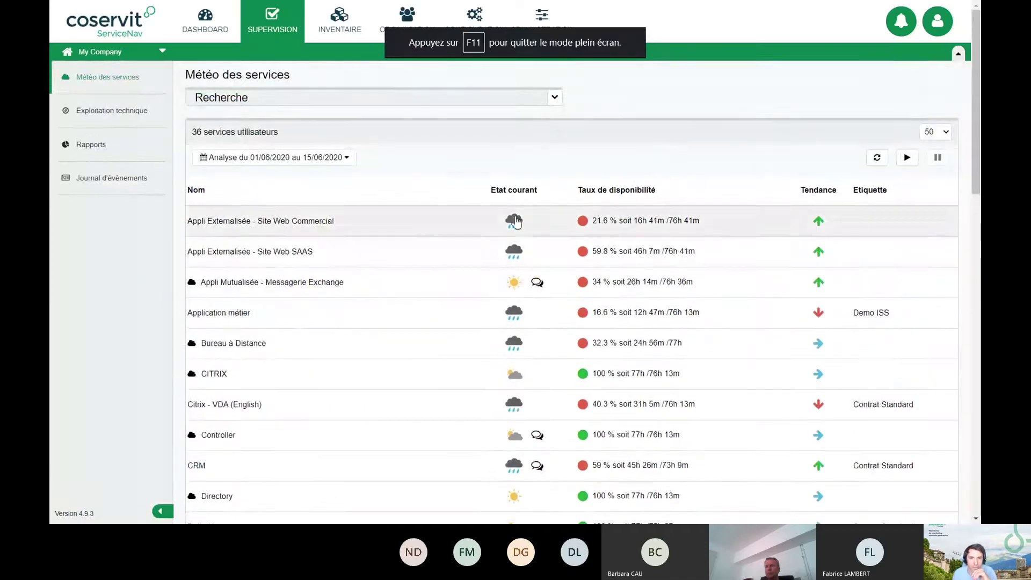
pyautogui.click(432, 322)
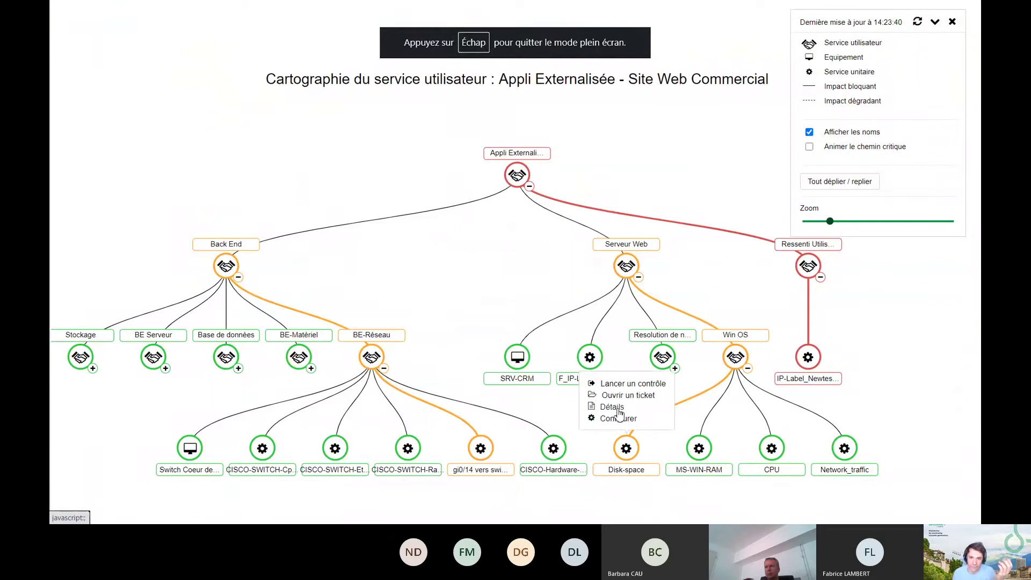
pyautogui.click(617, 411)
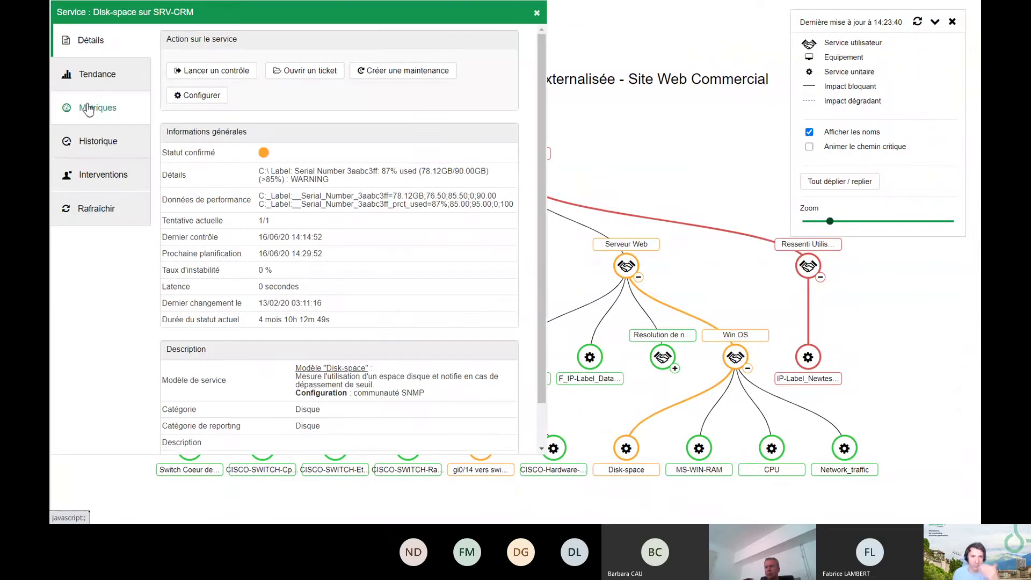
pyautogui.click(89, 109)
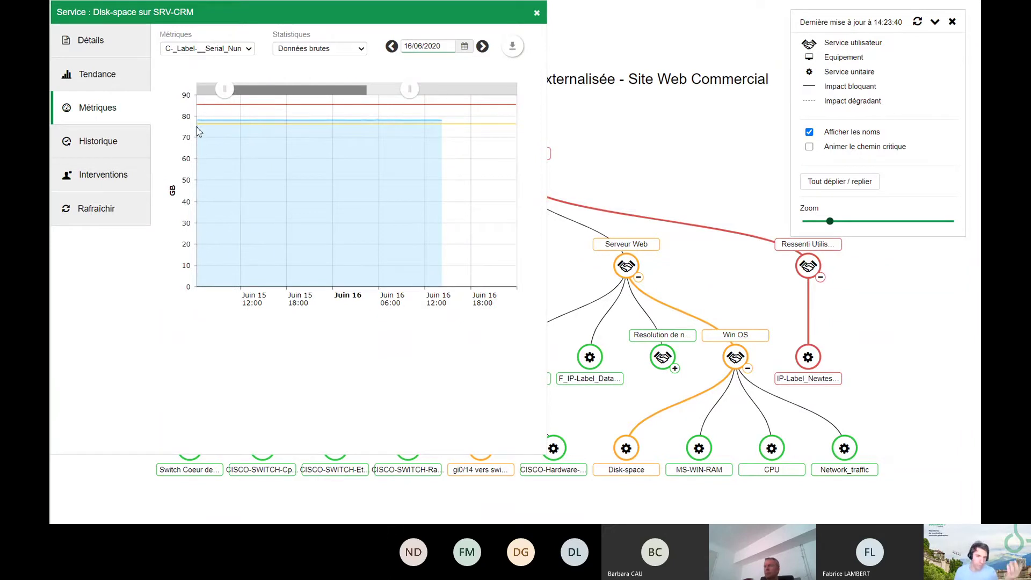
# View the Disk-space metric with the "Moyenne heure" average statistics, and leave the service details and the map.
pyautogui.click(314, 50)
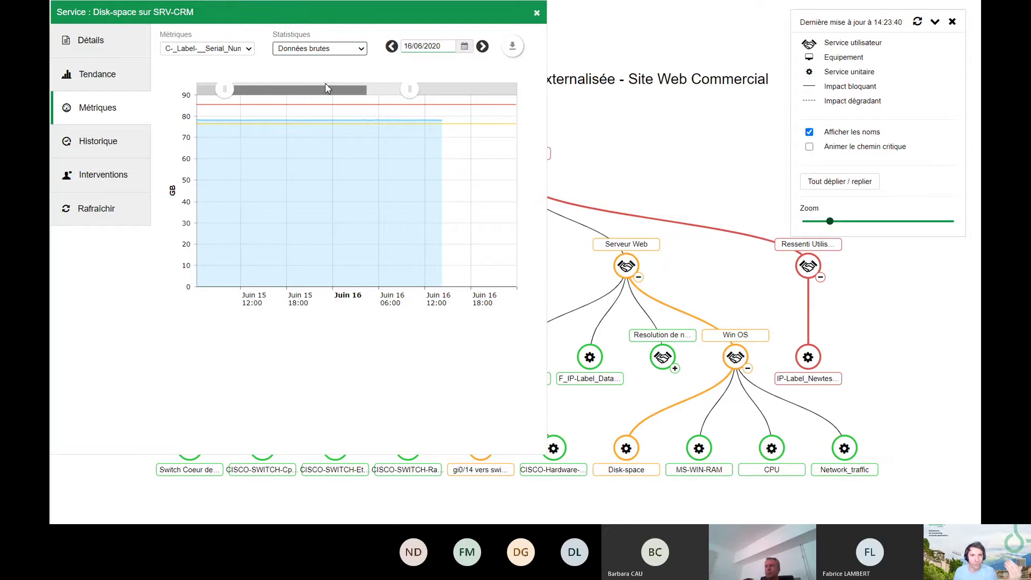
pyautogui.click(330, 79)
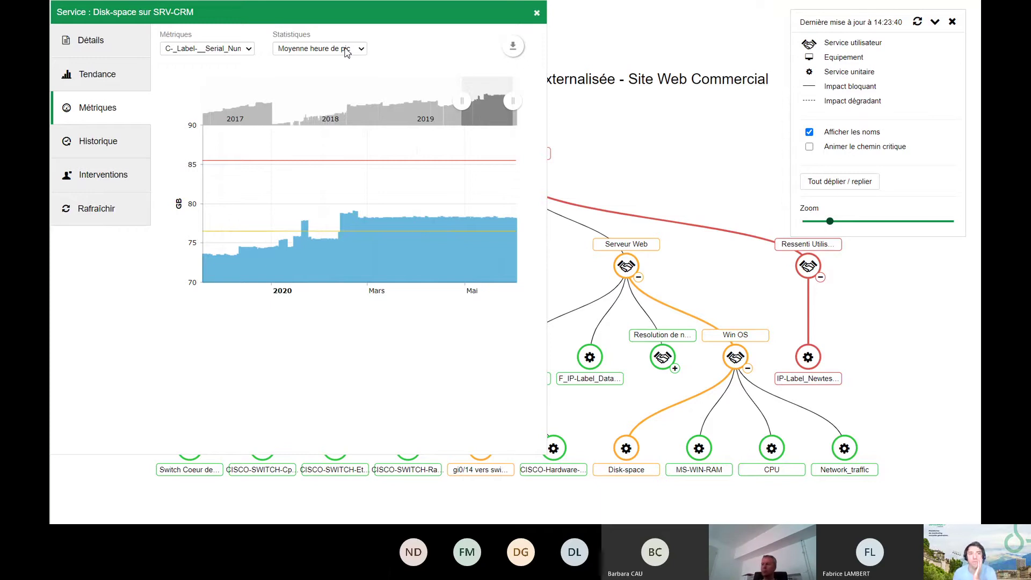
pyautogui.click(537, 12)
pyautogui.press('Escape')
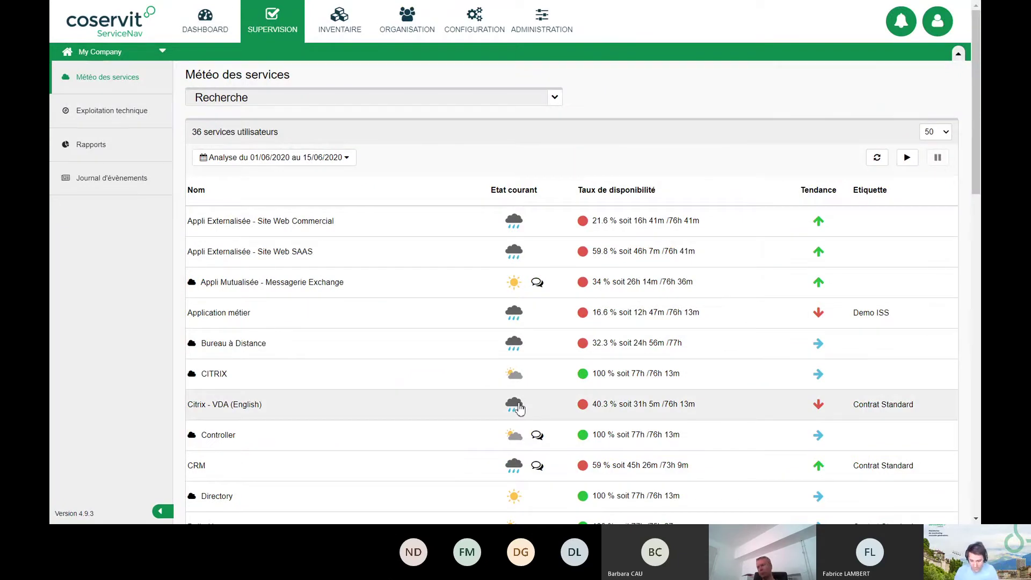
# Search the web for "sharepoint servicenav" in a new browser tab and read the article on integrating the service weather into SharePoint.
pyautogui.press('F11')
pyautogui.hotkey('ctrl', 't')
pyautogui.write('s')
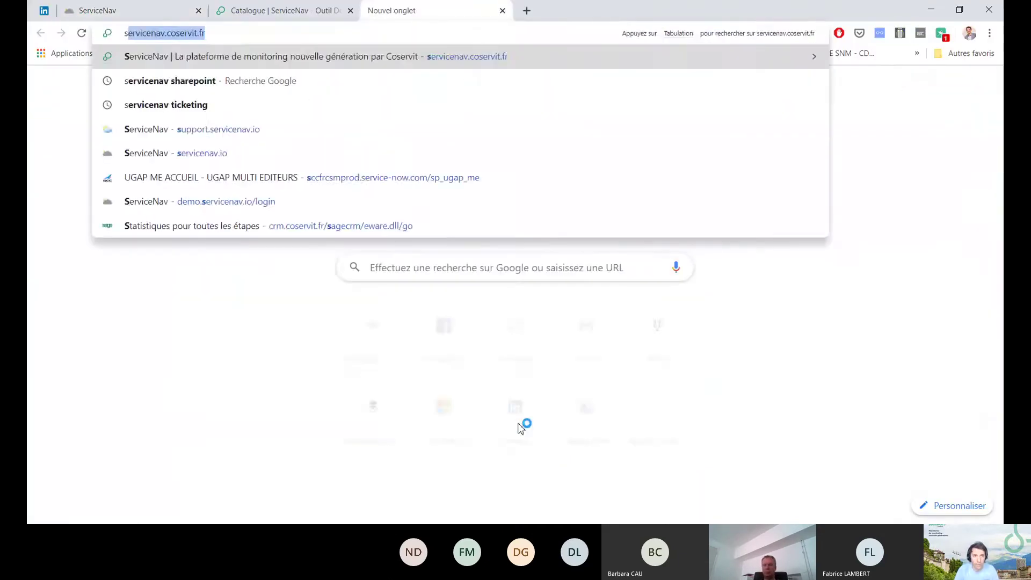
pyautogui.write('hare')
pyautogui.press('Down')
pyautogui.press('Return')
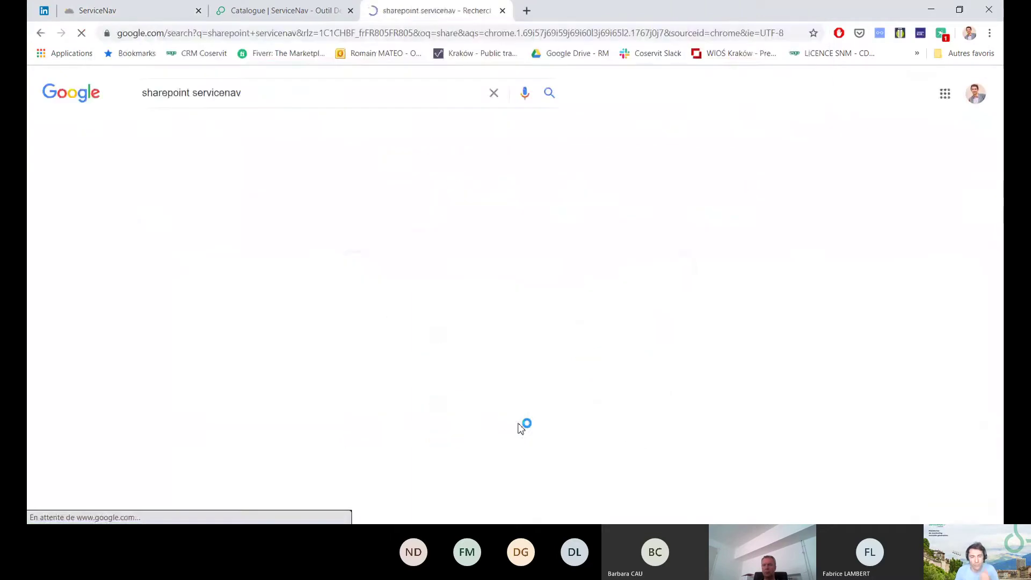
pyautogui.click(385, 199)
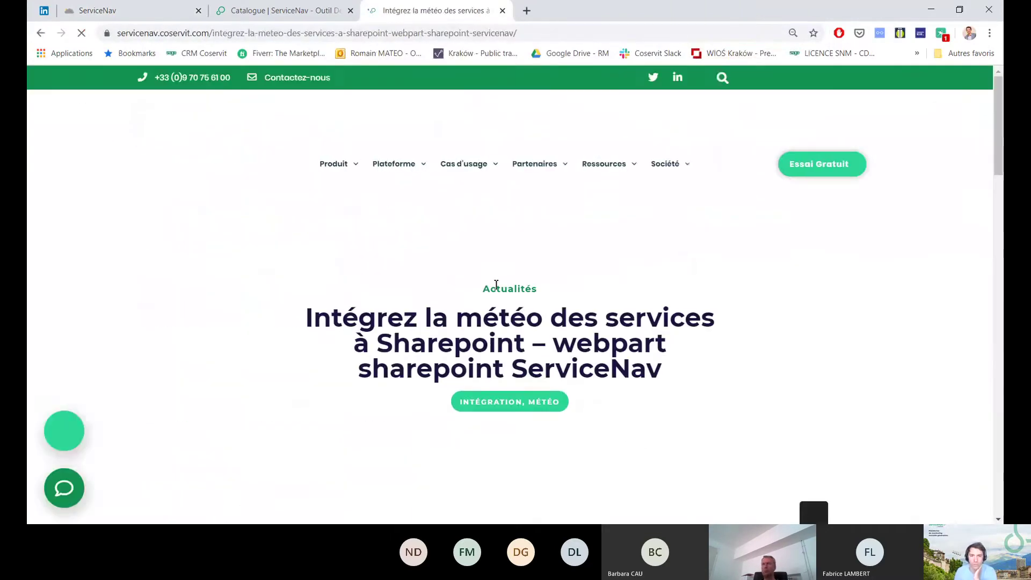
pyautogui.scroll(-10, 497, 284)
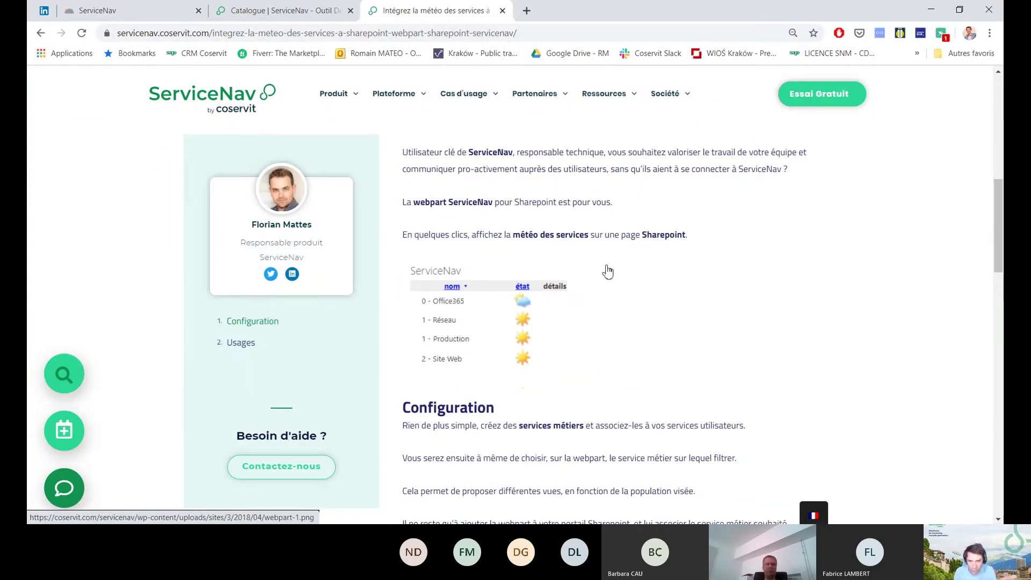
# Return to the ServiceNav service weather page and show it in full screen.
pyautogui.click(149, 11)
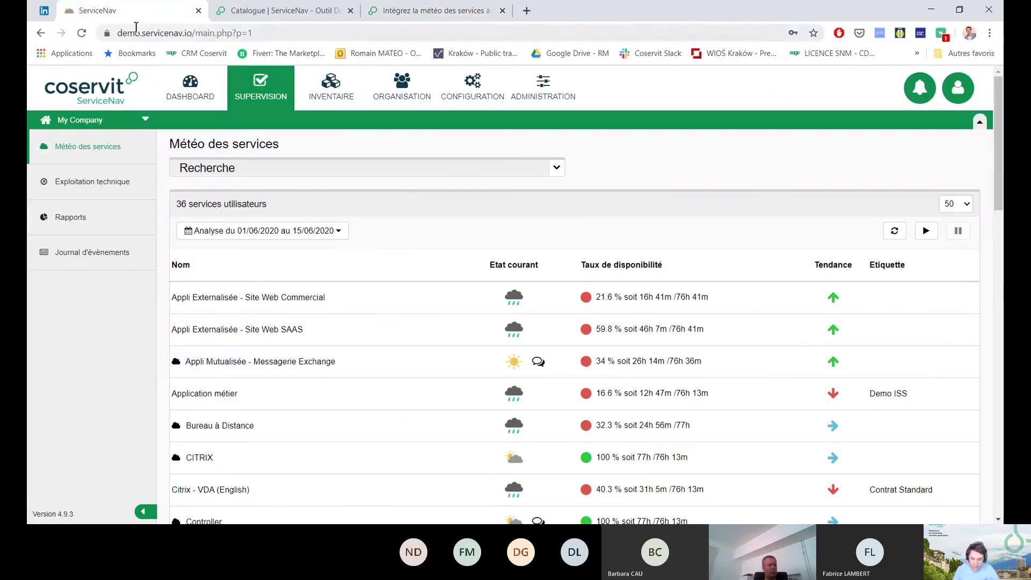
pyautogui.press('F11')
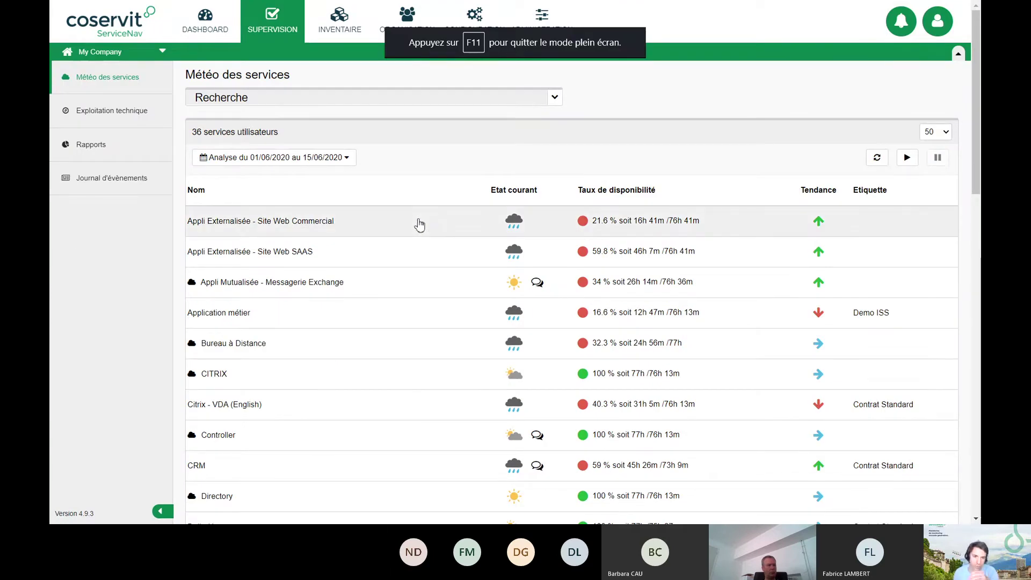
pyautogui.moveTo(535, 287)
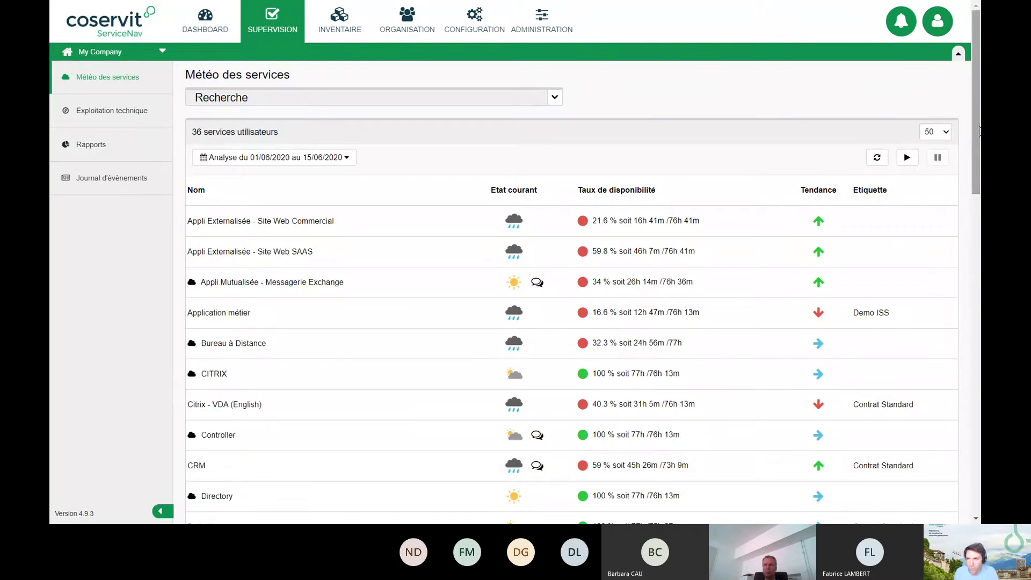
# Open the Télétravail dashboard in Dataviz and collapse the list of dashboards.
pyautogui.moveTo(205, 24)
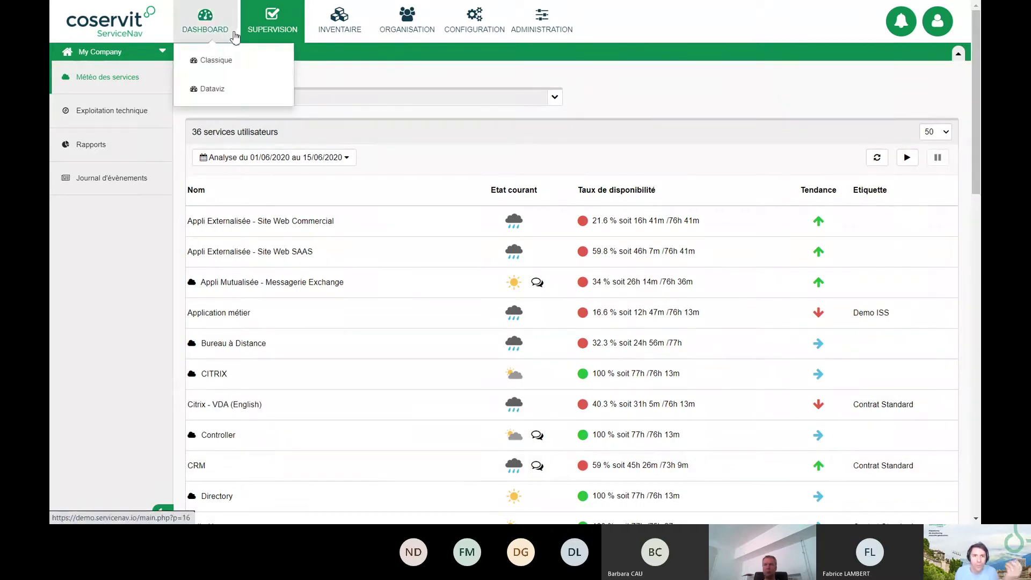
pyautogui.click(229, 88)
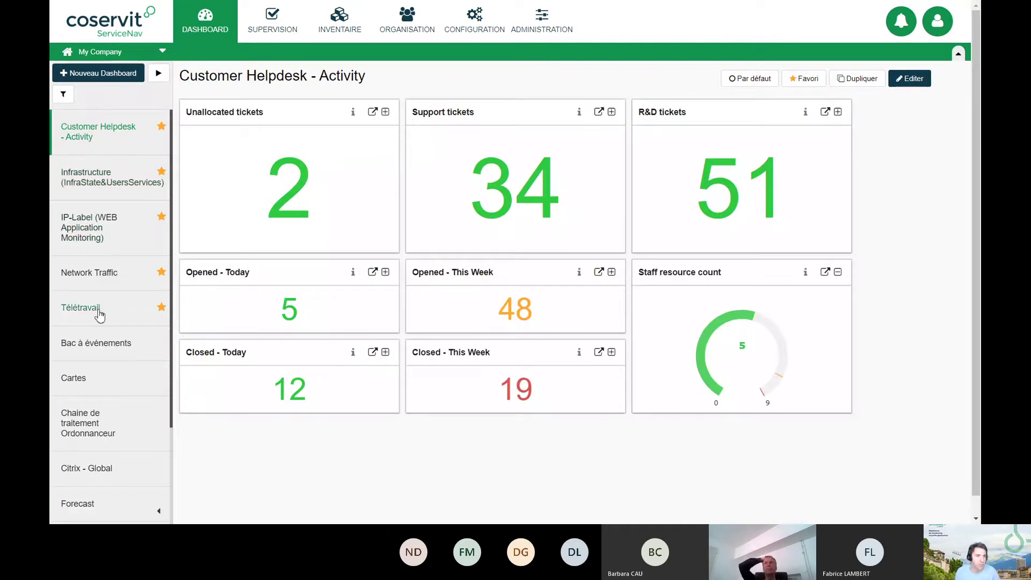
pyautogui.click(99, 313)
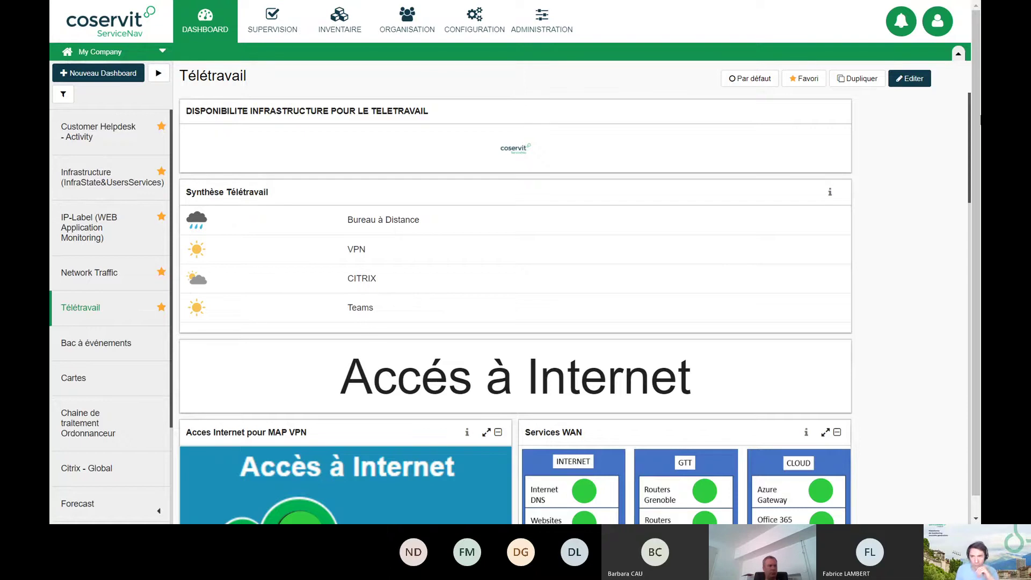
pyautogui.scroll(-1, 534, 290)
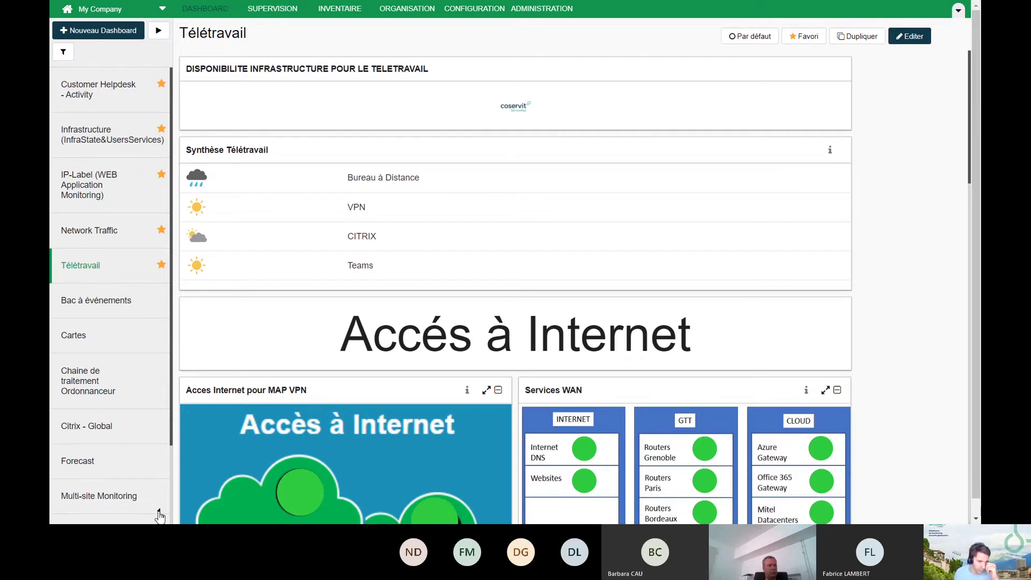
pyautogui.click(158, 511)
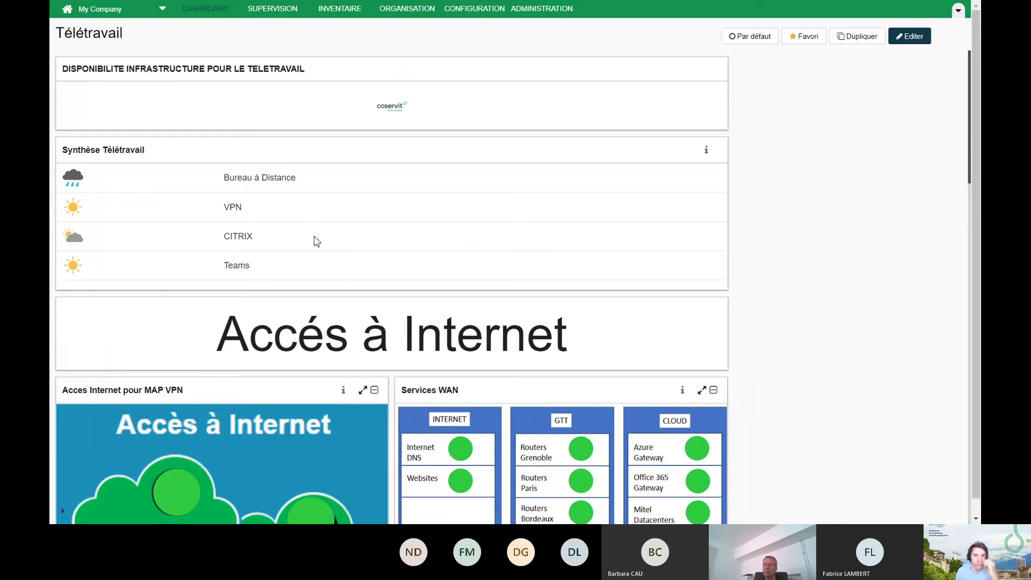
# View the Internet DNS service's details from the Services WAN map on the dashboard, and close them.
pyautogui.scroll(-3, 239, 228)
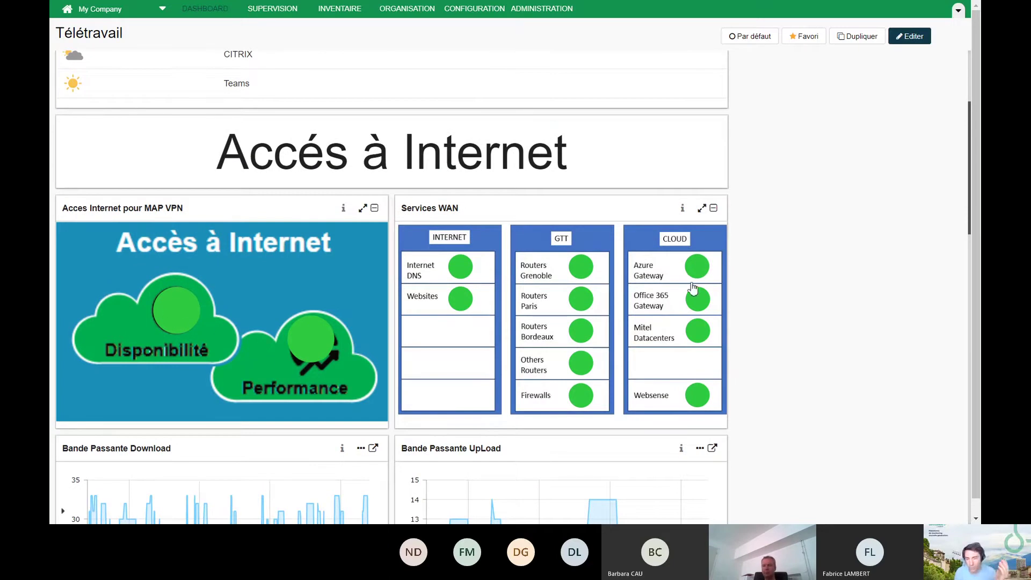
pyautogui.click(466, 273)
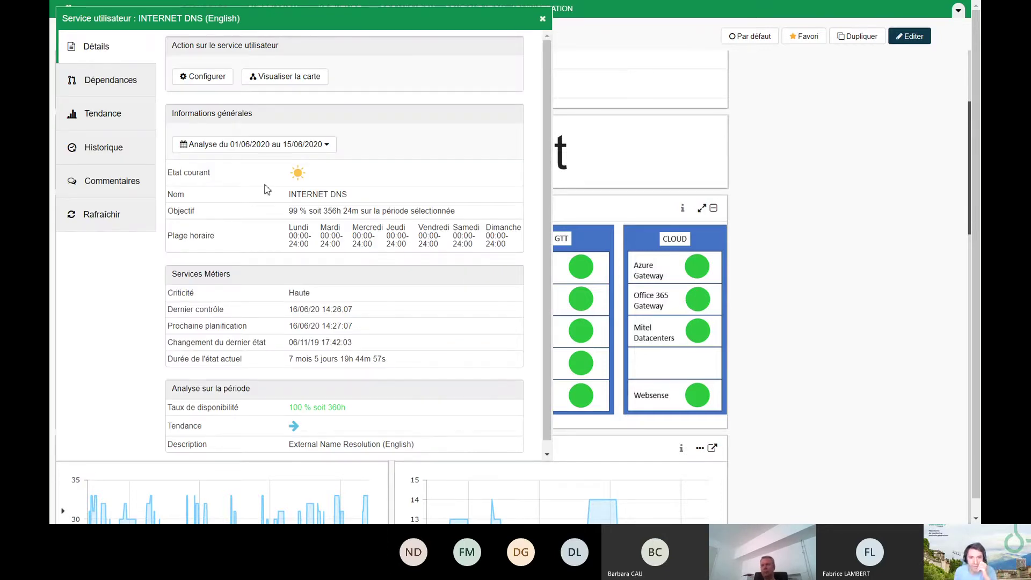
pyautogui.tripleClick(300, 195)
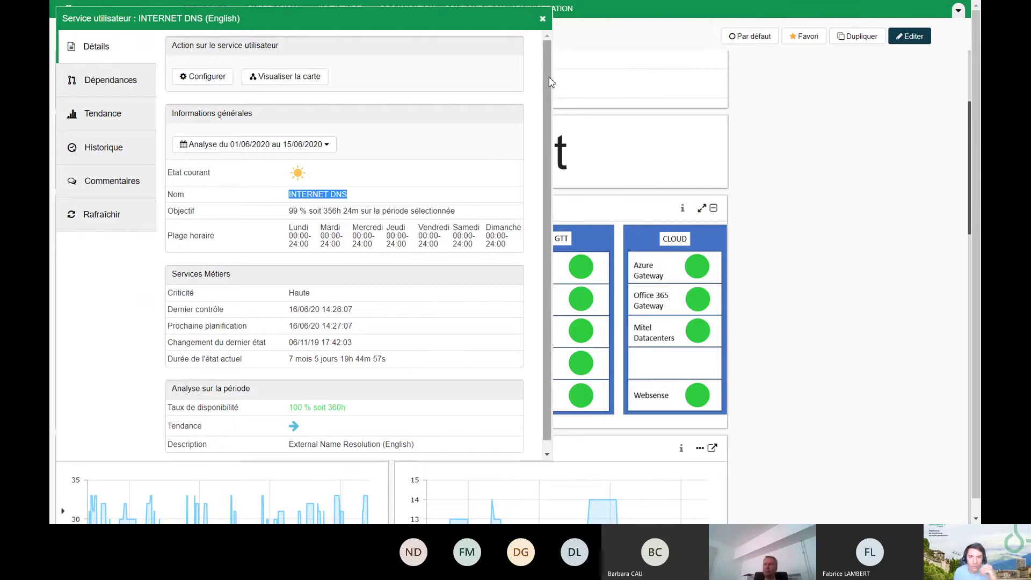
pyautogui.click(543, 18)
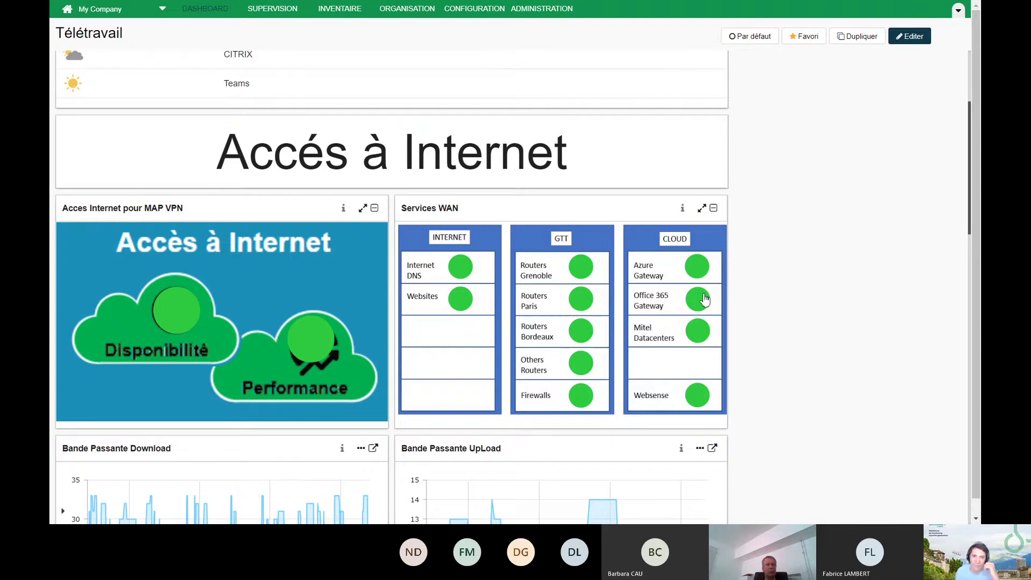
# Examine the download and upload bandwidth charts and the VPN connected users figure on the Télétravail dashboard.
pyautogui.scroll(-2, 714, 300)
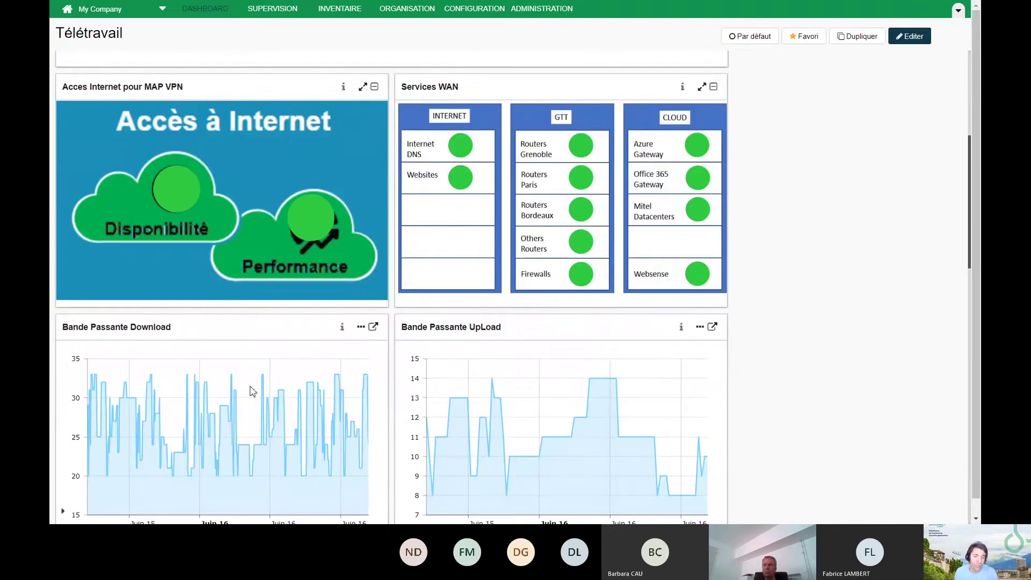
pyautogui.scroll(-2, 923, 279)
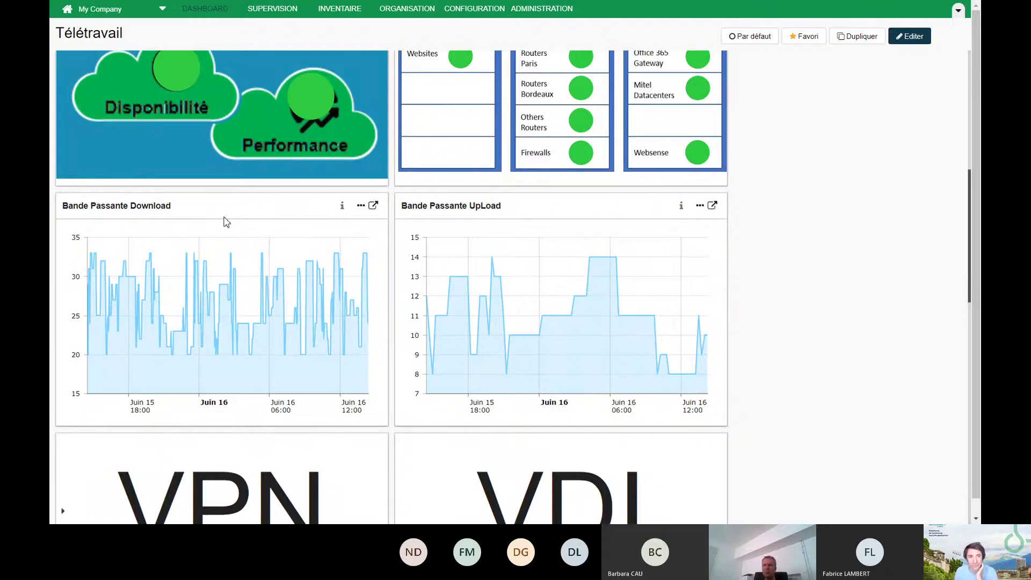
pyautogui.scroll(-5, 759, 246)
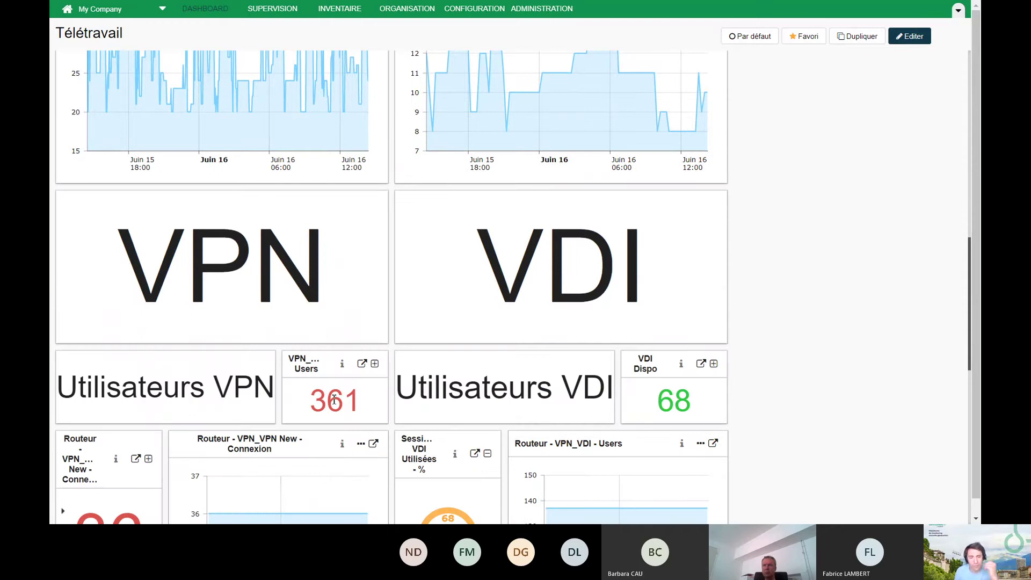
pyautogui.scroll(-2, 332, 399)
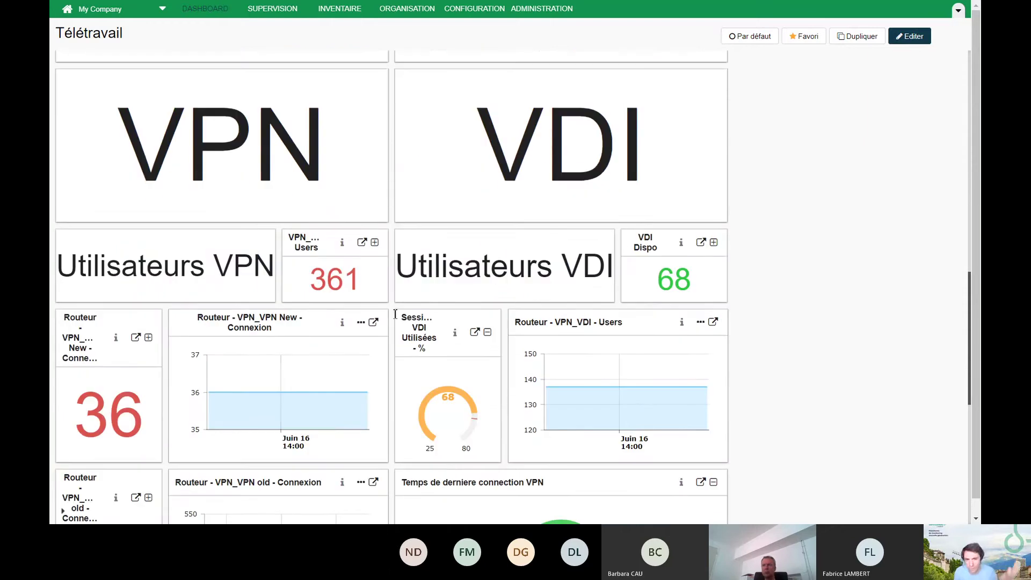
pyautogui.doubleClick(332, 275)
pyautogui.click(321, 278)
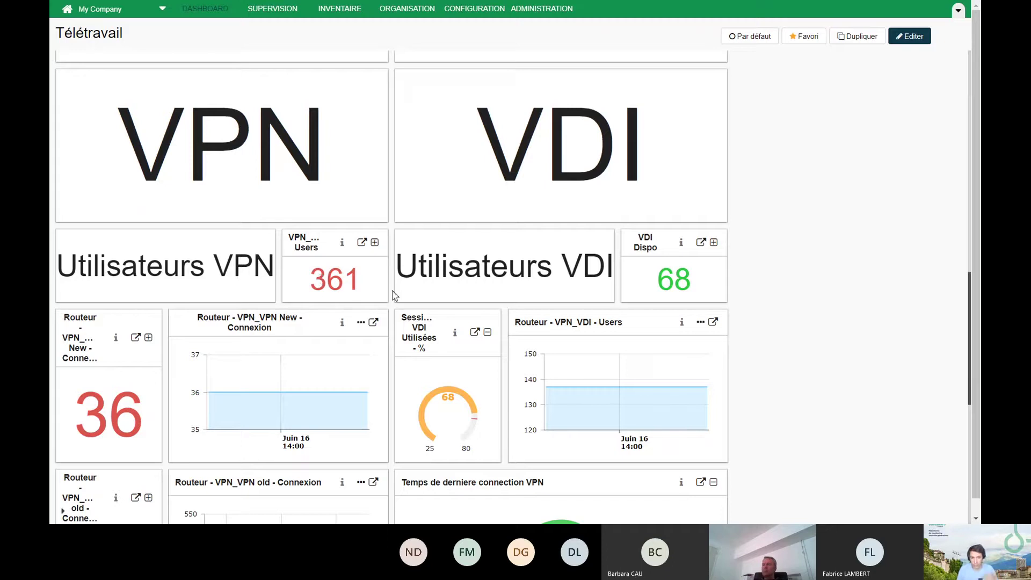
pyautogui.doubleClick(333, 279)
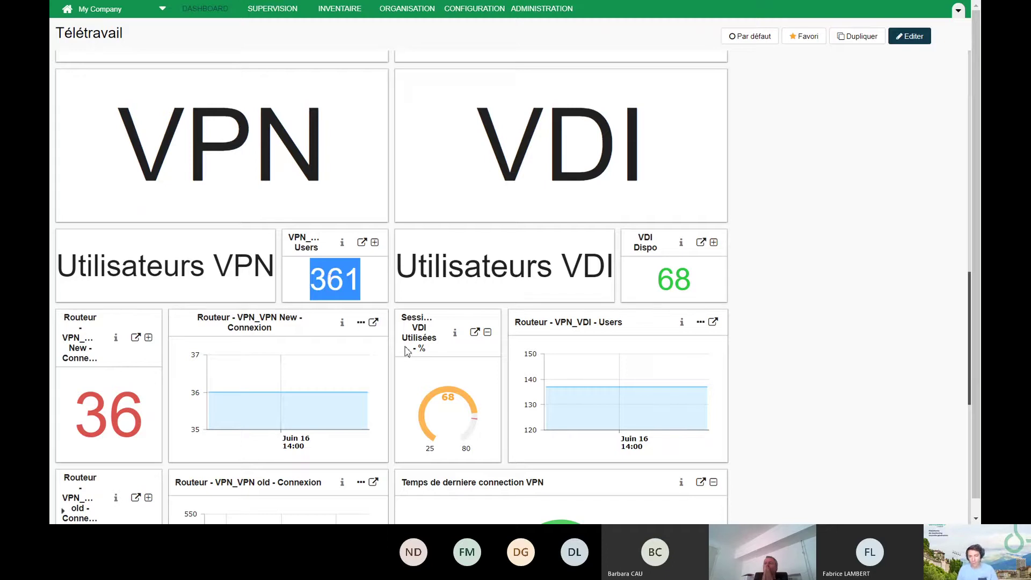
pyautogui.click(341, 282)
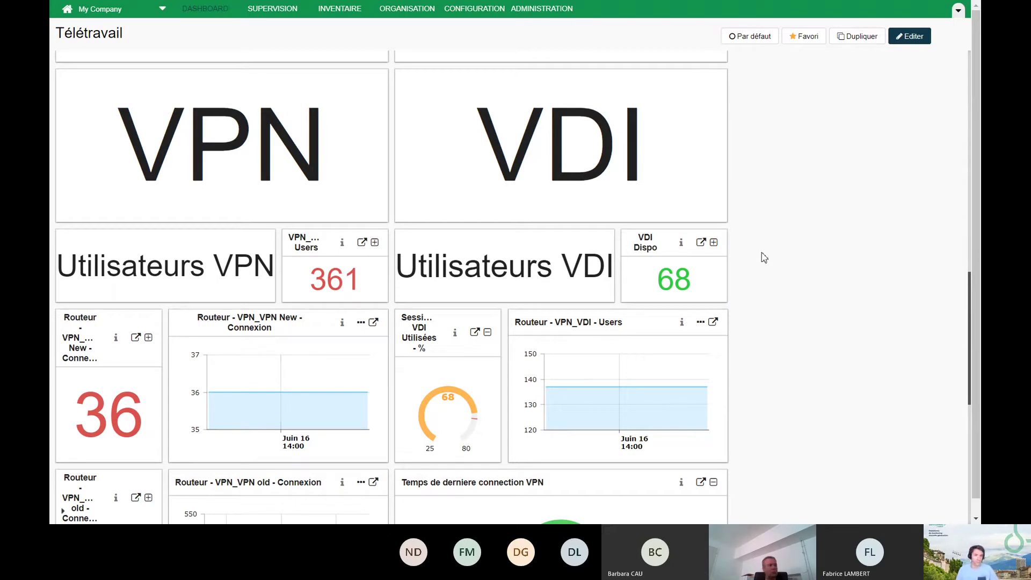
# Examine the new and old VPN connection counts and the Utilisateurs sur site figures on the dashboard.
pyautogui.scroll(-3, 764, 257)
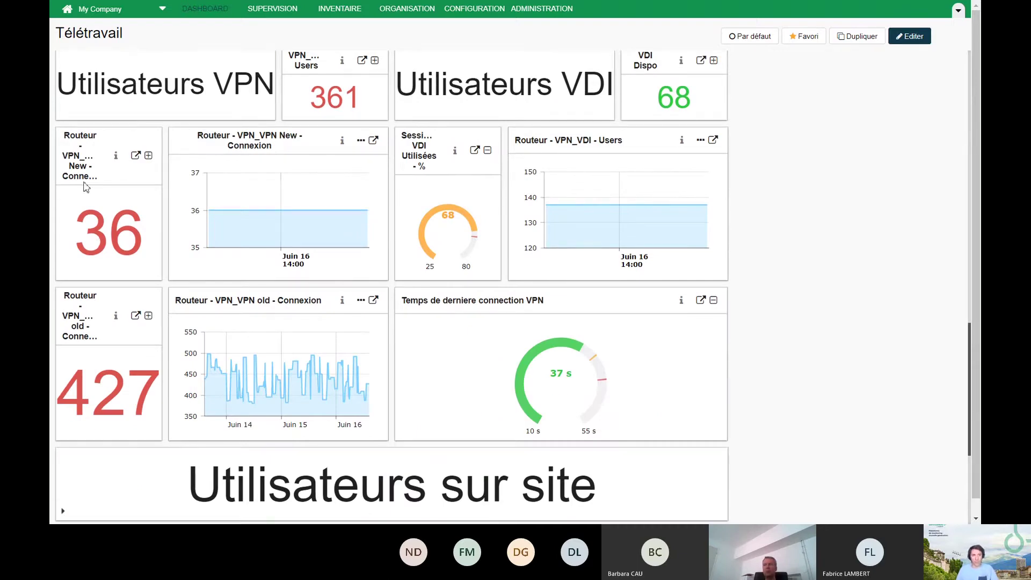
pyautogui.tripleClick(106, 236)
pyautogui.tripleClick(114, 391)
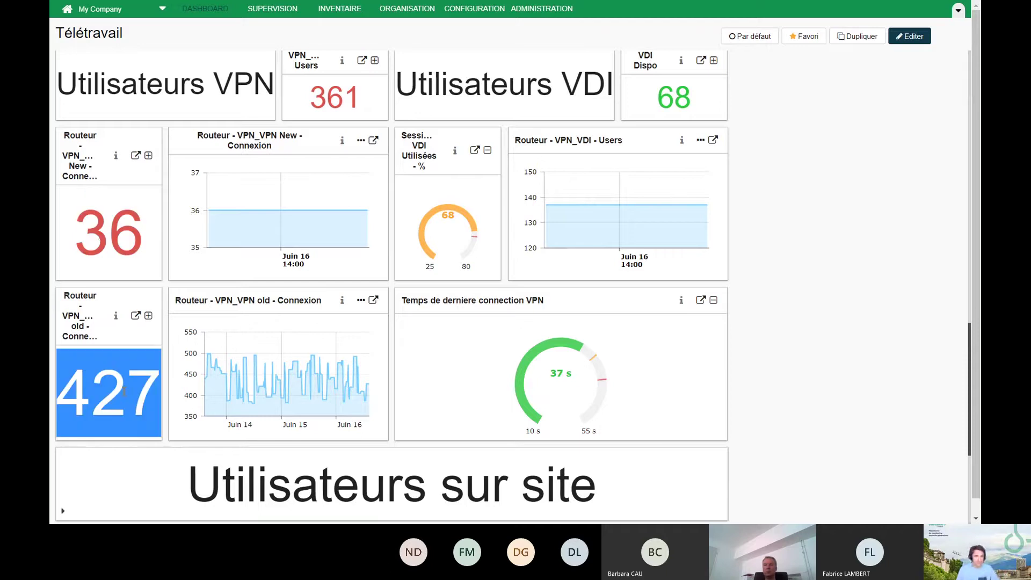
pyautogui.doubleClick(74, 326)
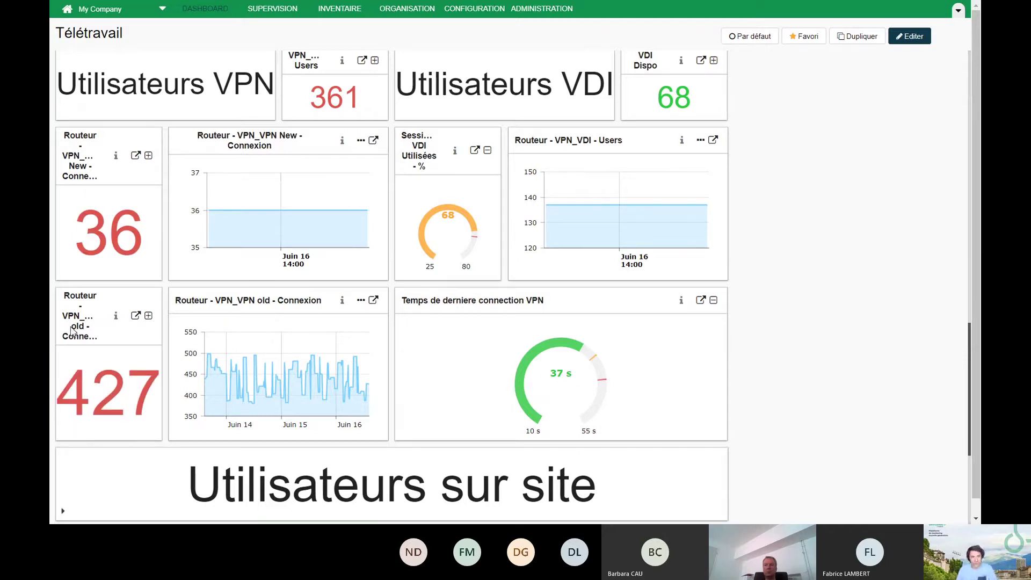
pyautogui.scroll(-1, 521, 408)
pyautogui.scroll(-1, 534, 373)
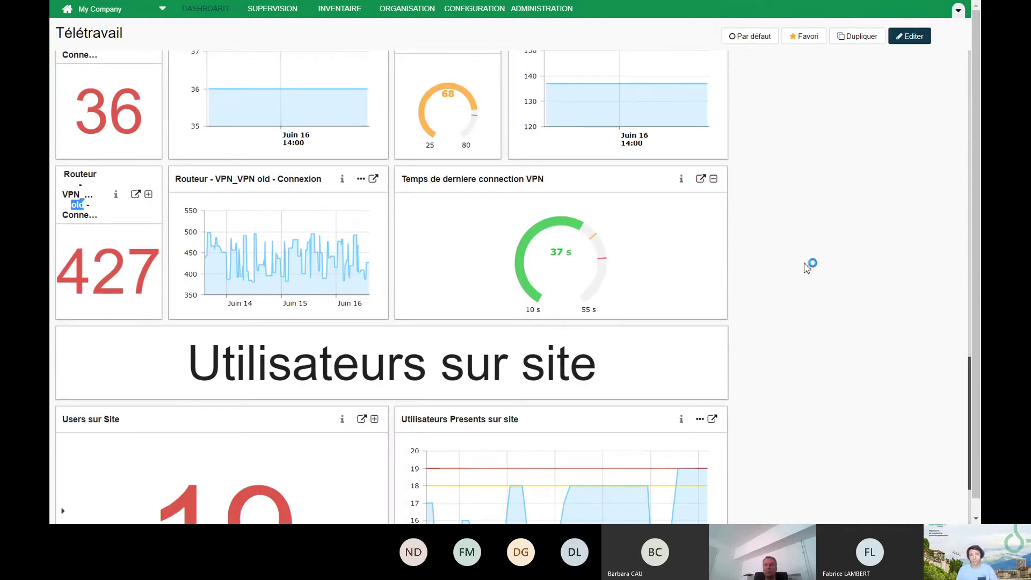
pyautogui.scroll(-2, 805, 265)
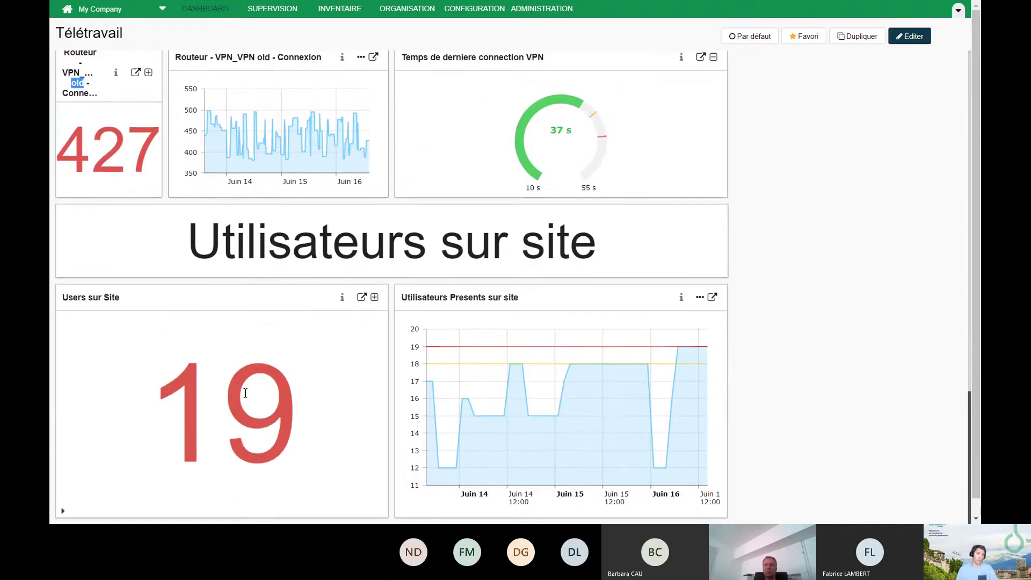
pyautogui.moveTo(246, 409); pyautogui.dragTo(203, 419)
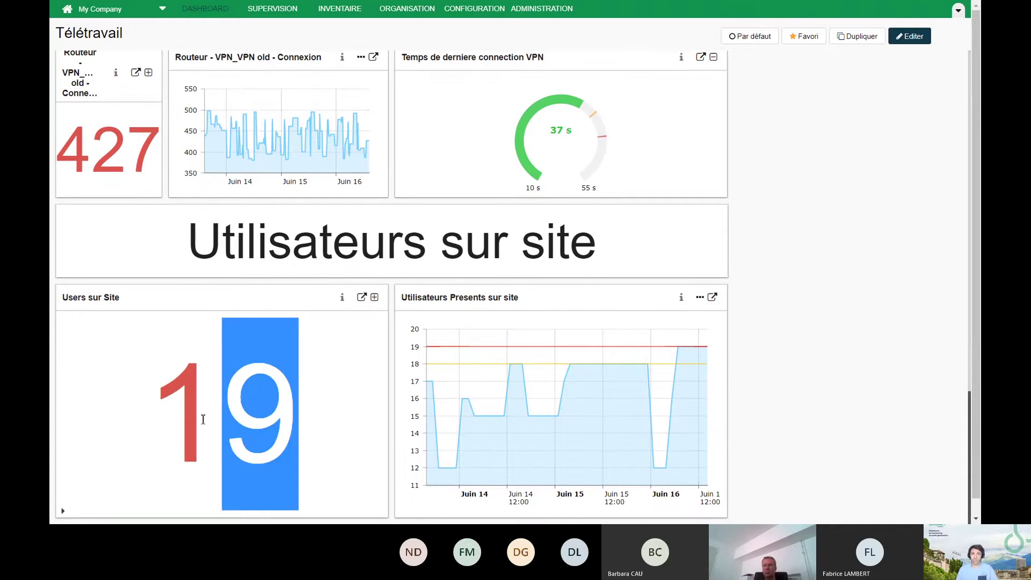
pyautogui.click(203, 419)
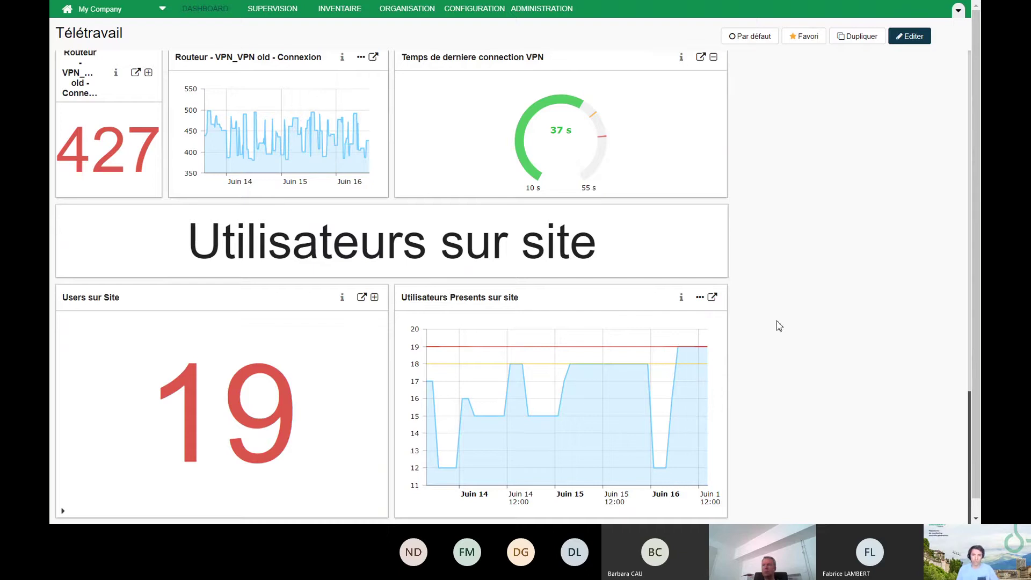
# Start editing the Télétravail dashboard and open its read-only share link from the sharing dialog.
pyautogui.click(909, 36)
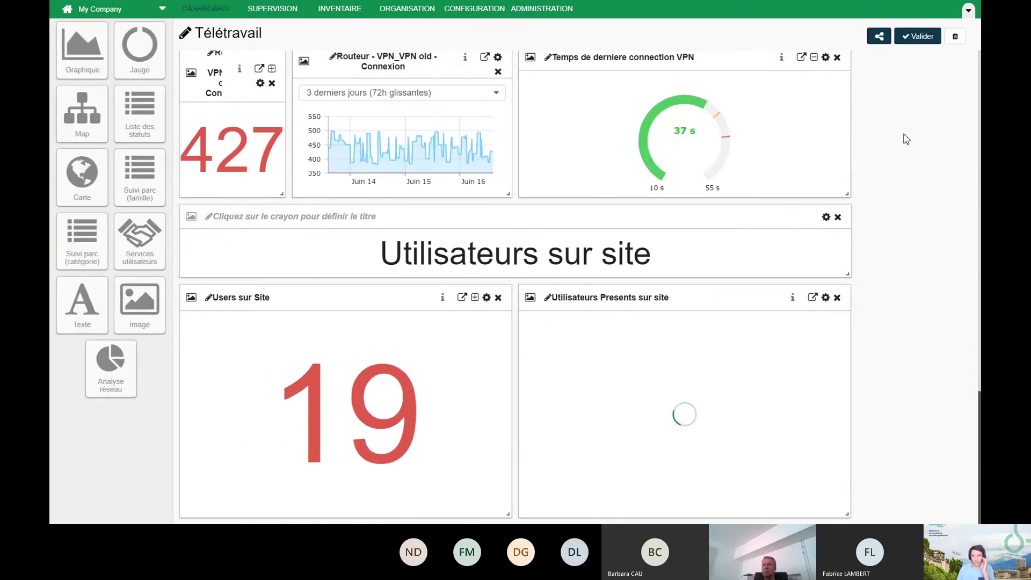
pyautogui.scroll(12, 905, 142)
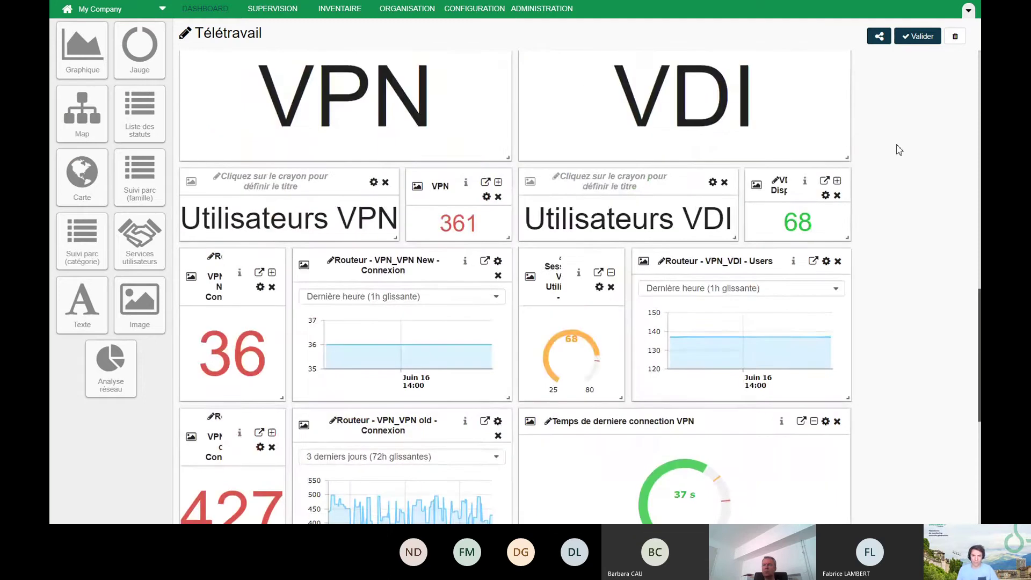
pyautogui.scroll(10, 899, 150)
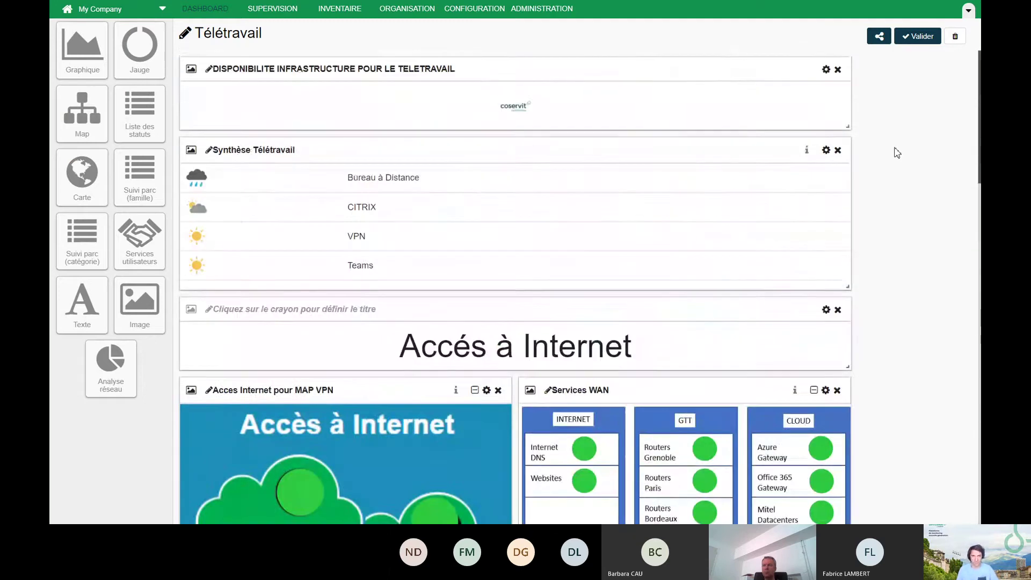
pyautogui.click(879, 37)
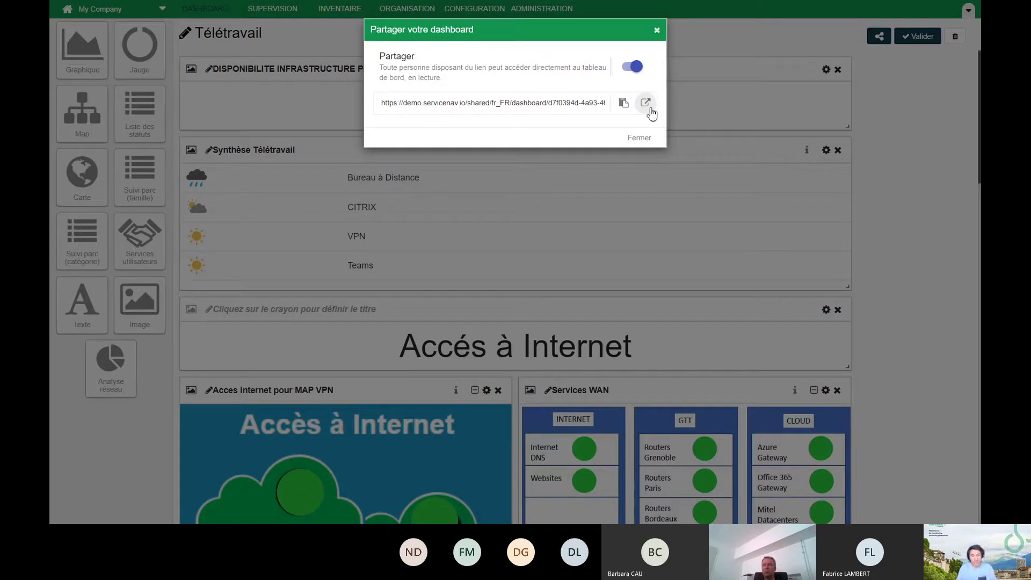
pyautogui.click(648, 104)
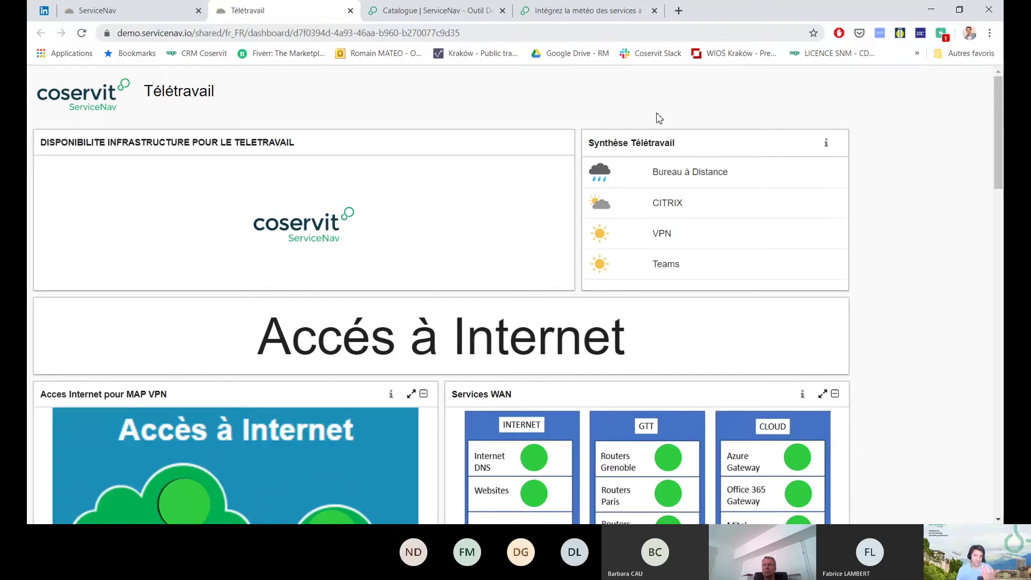
# Revisit the share link in the ServiceNav dialog and select the web address of the shared Télétravail page.
pyautogui.click(138, 11)
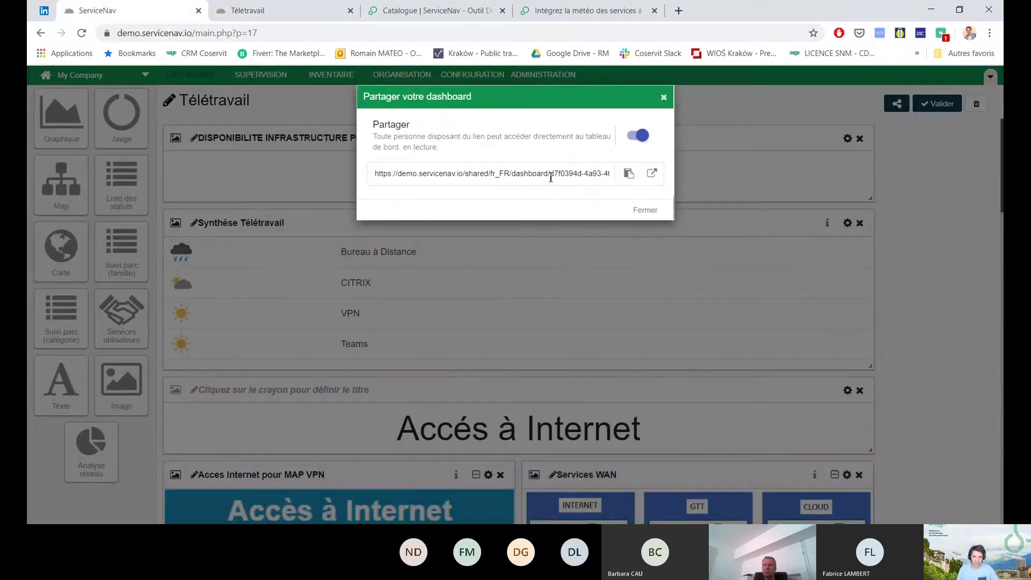
pyautogui.click(303, 12)
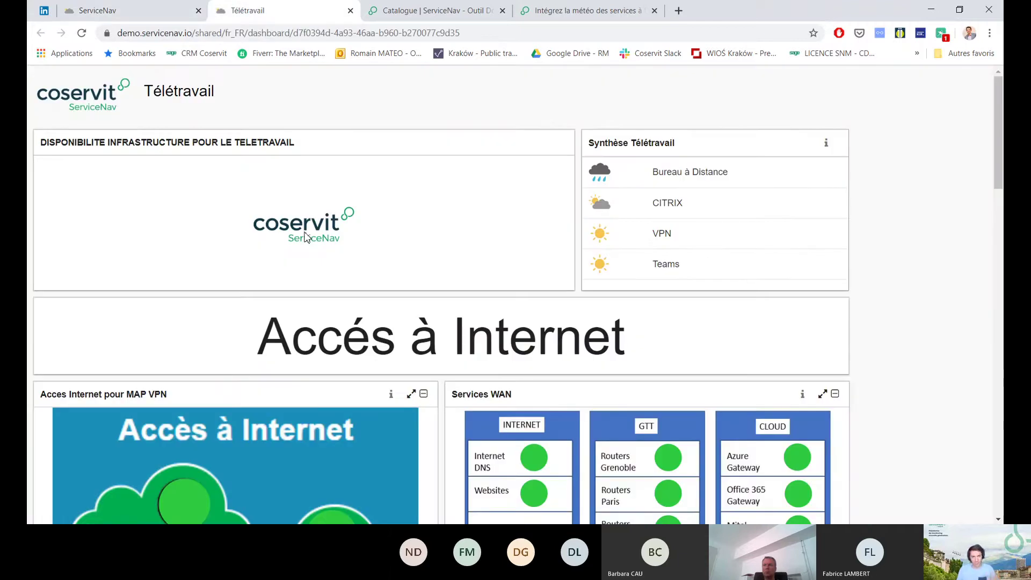
pyautogui.click(266, 33)
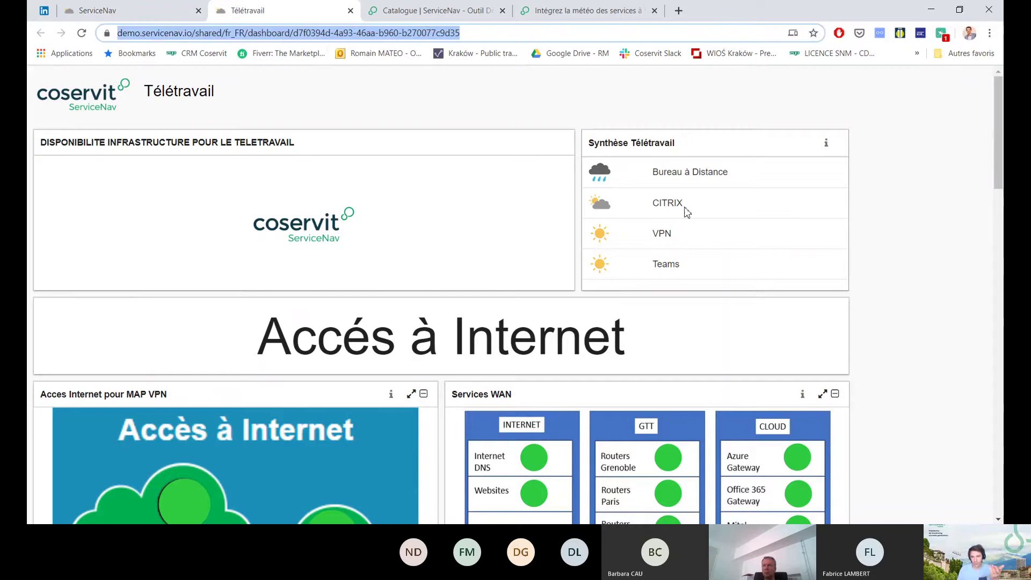
# Look through the shared Télétravail page, from the Services WAN map to the Utilisateurs sur site section.
pyautogui.scroll(-2, 510, 450)
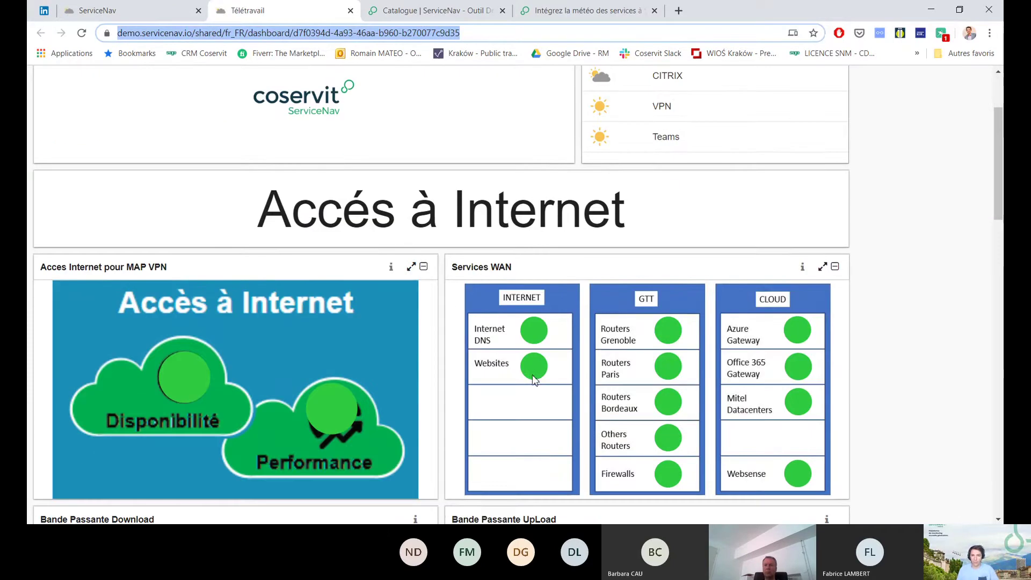
pyautogui.click(539, 387)
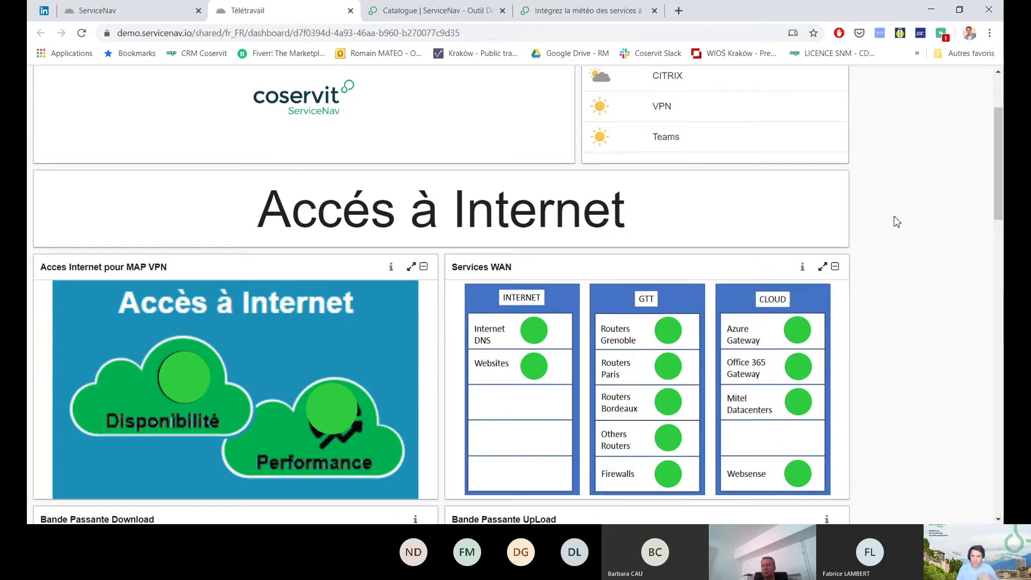
pyautogui.scroll(2, 883, 218)
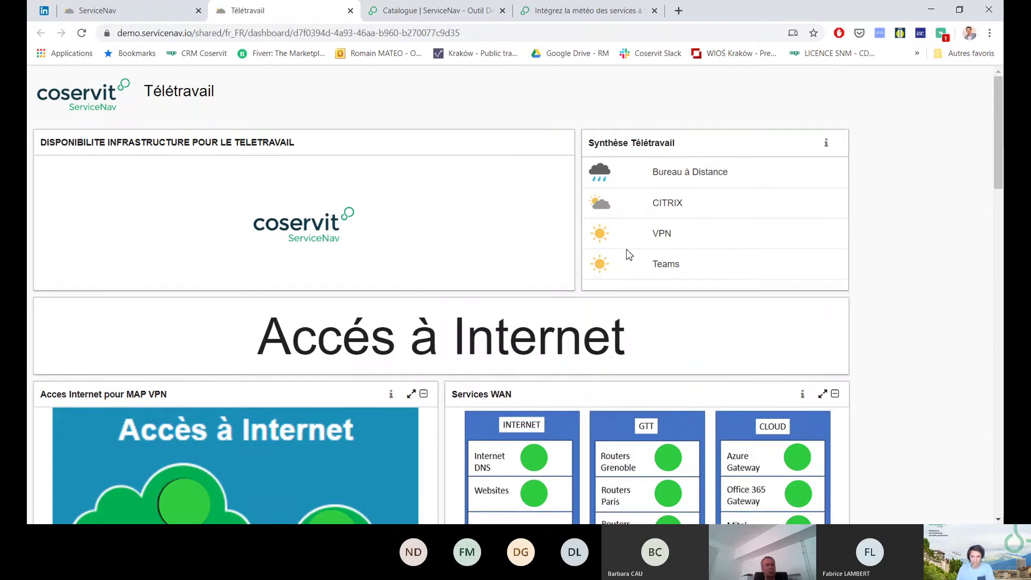
pyautogui.scroll(-7, 855, 233)
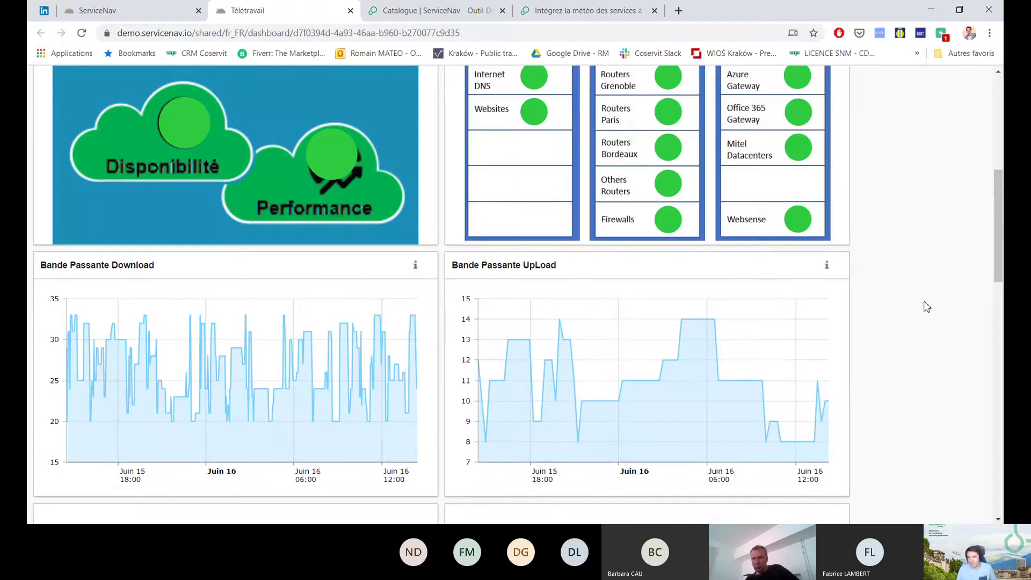
pyautogui.scroll(-7, 903, 296)
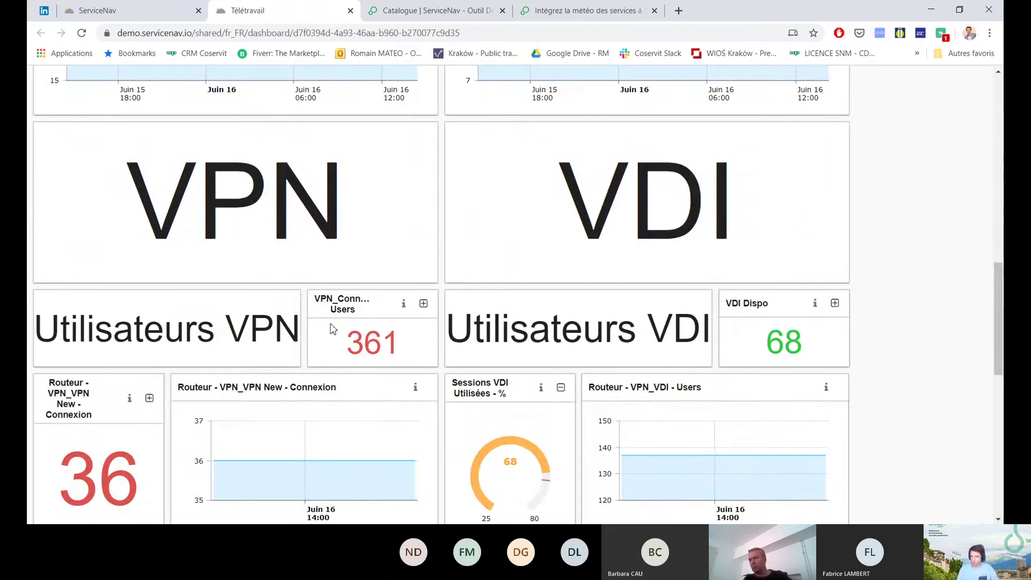
pyautogui.scroll(-10, 317, 334)
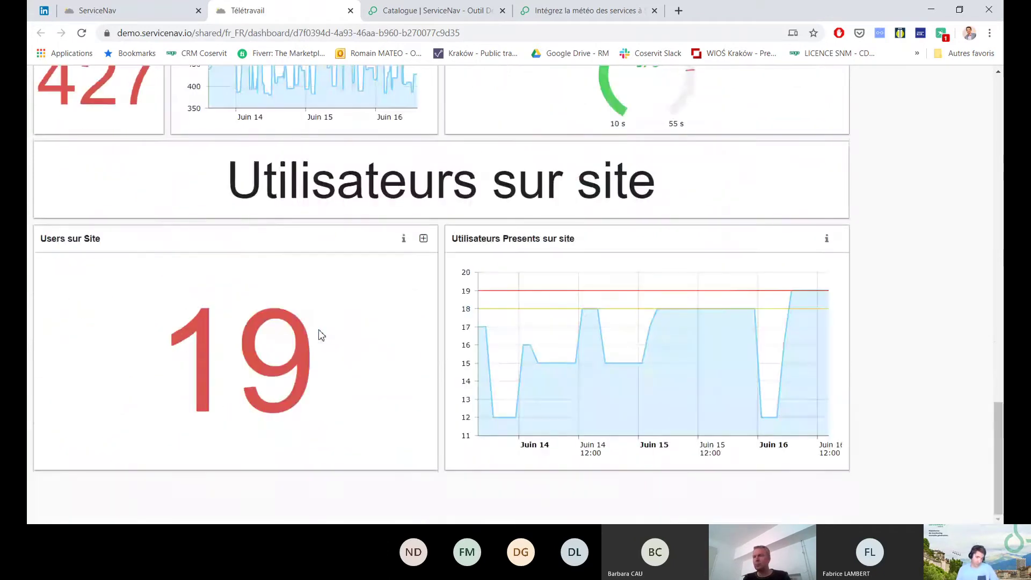
# Return to the dashboard being edited, close its sharing dialog and show it in full screen.
pyautogui.click(86, 10)
pyautogui.click(645, 210)
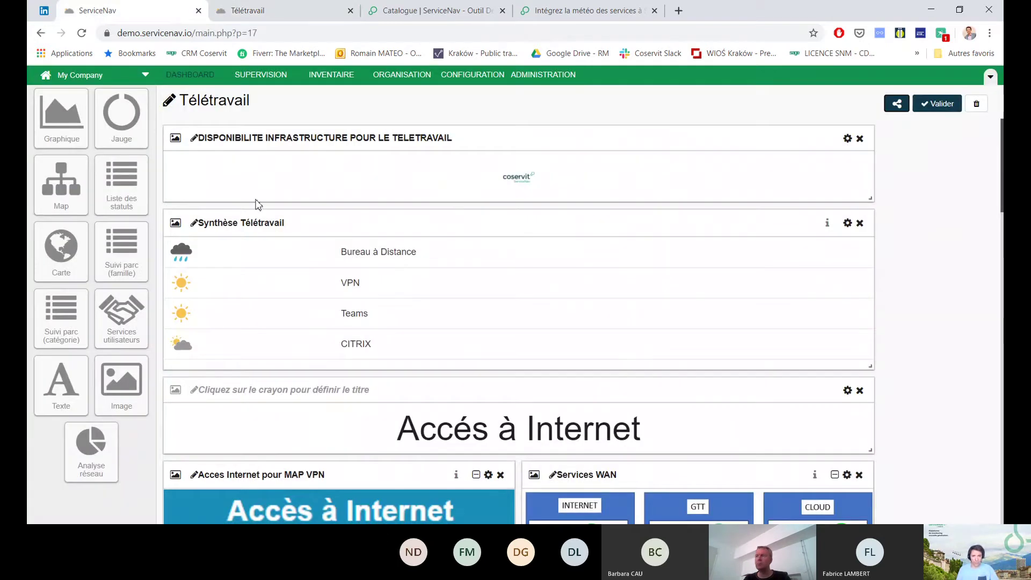
pyautogui.press('F11')
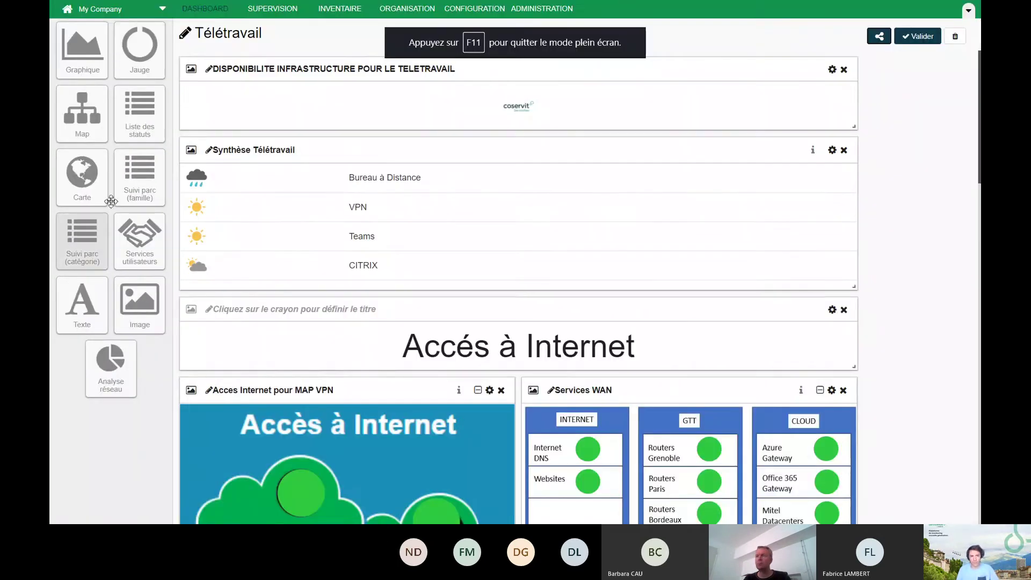
# Try to add a Jauge widget to the Télétravail dashboard.
pyautogui.moveTo(144, 67); pyautogui.dragTo(867, 269)
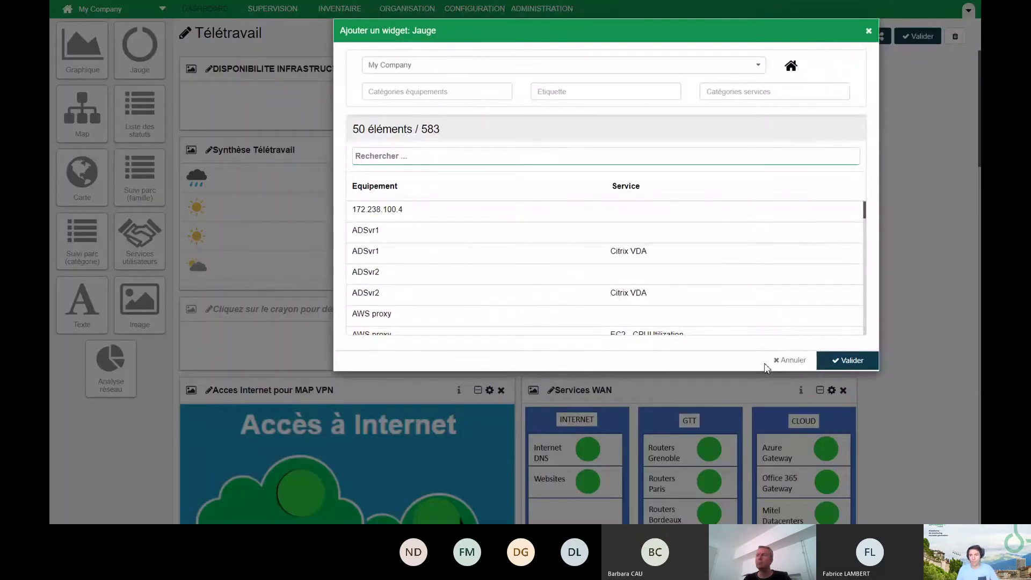
pyautogui.click(790, 361)
# Preview the VDI Dispo widget as a gauge, restore its number display and validate the dashboard.
pyautogui.scroll(-2, 882, 274)
pyautogui.scroll(-10, 881, 274)
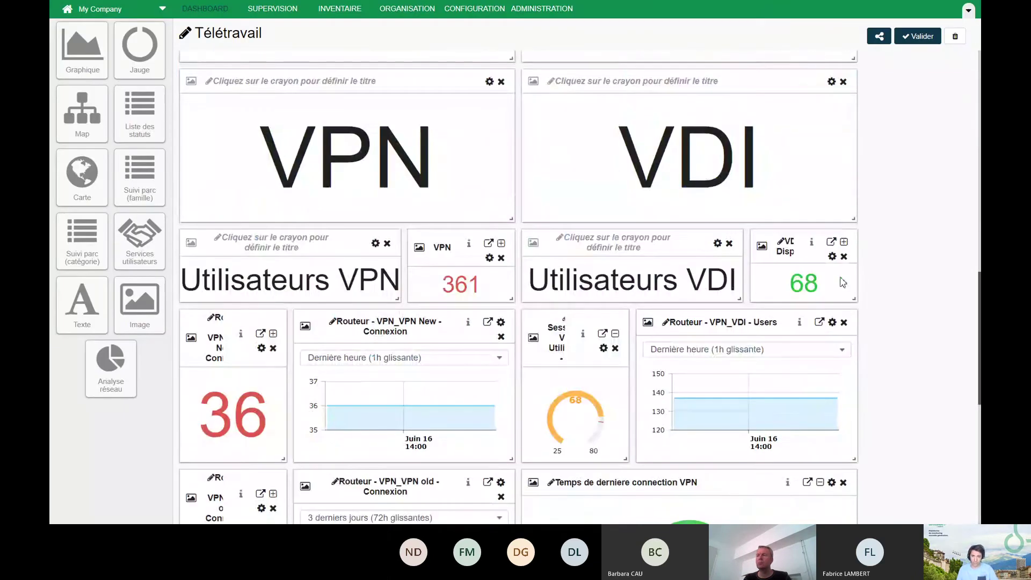
pyautogui.click(844, 243)
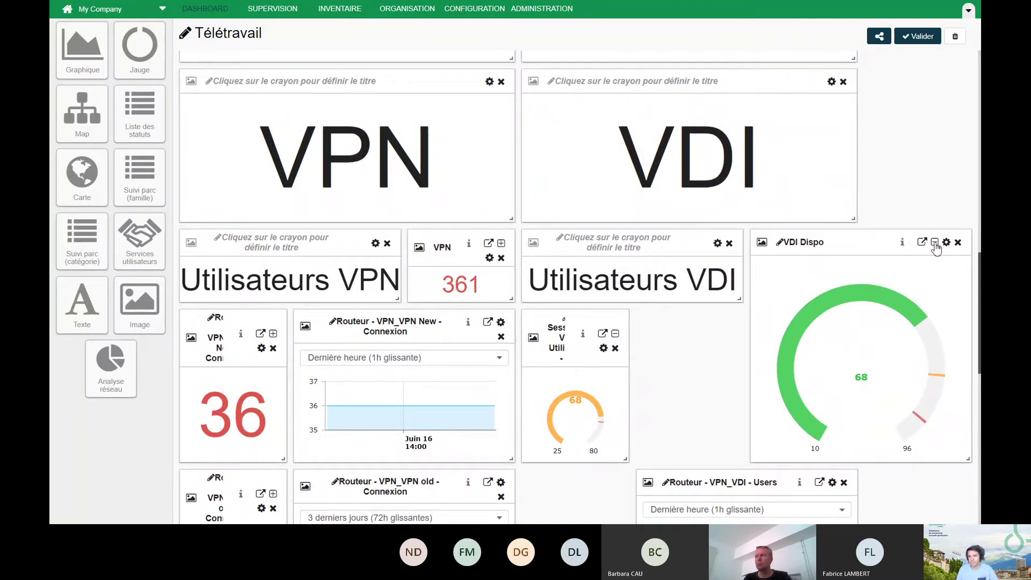
pyautogui.click(918, 38)
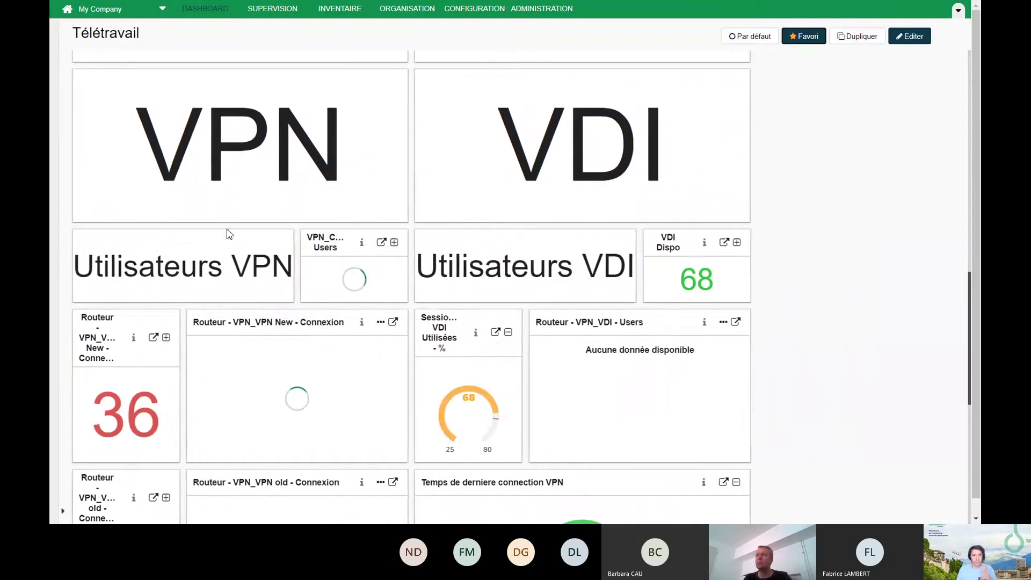
# Open the o365 HomeOffice dashboard from the dashboard list and show its Office 365 Core Health section.
pyautogui.click(60, 510)
pyautogui.scroll(-3, 72, 485)
pyautogui.scroll(-1, 103, 423)
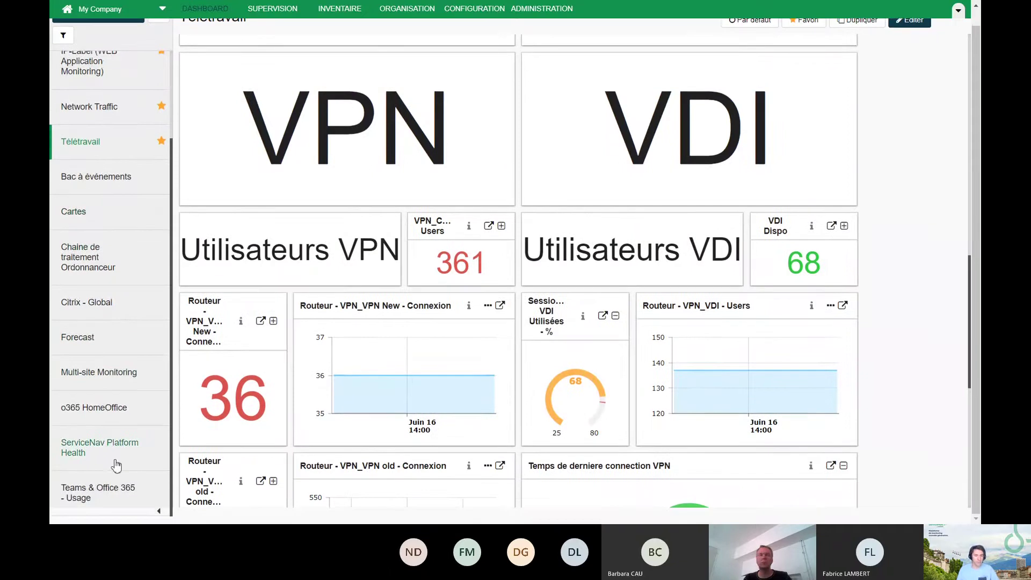
pyautogui.click(111, 417)
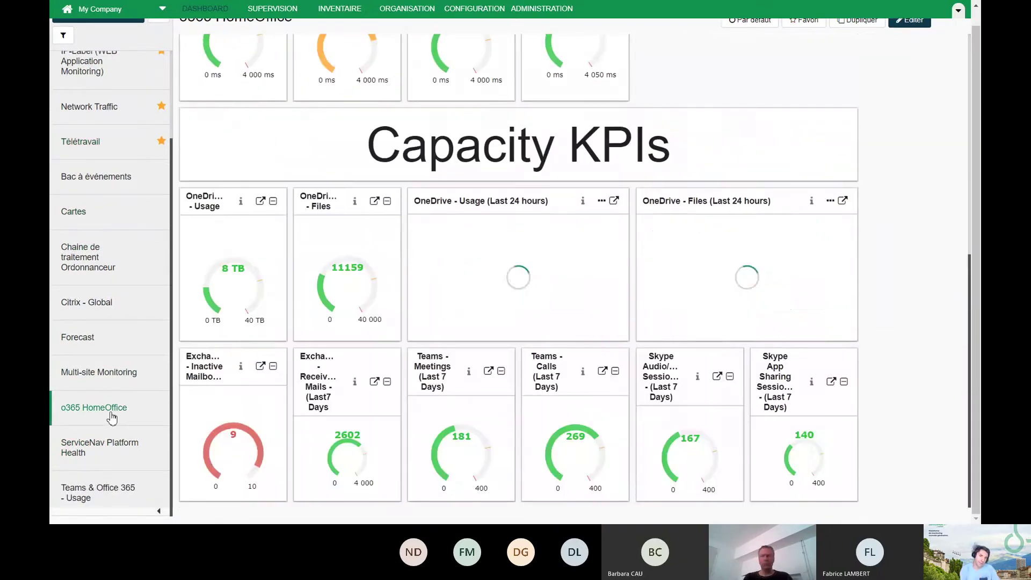
pyautogui.scroll(5, 453, 219)
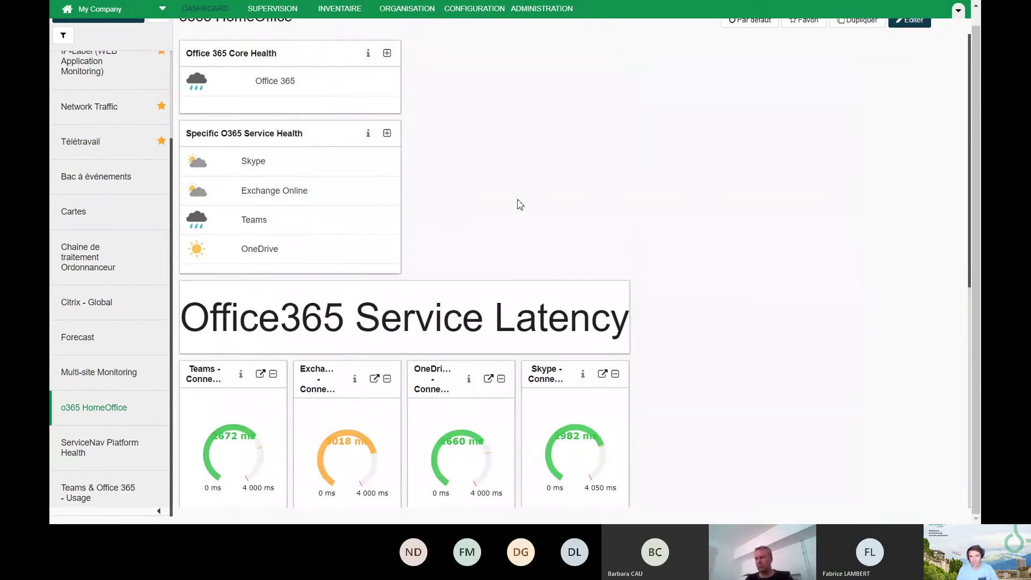
pyautogui.scroll(1, 519, 204)
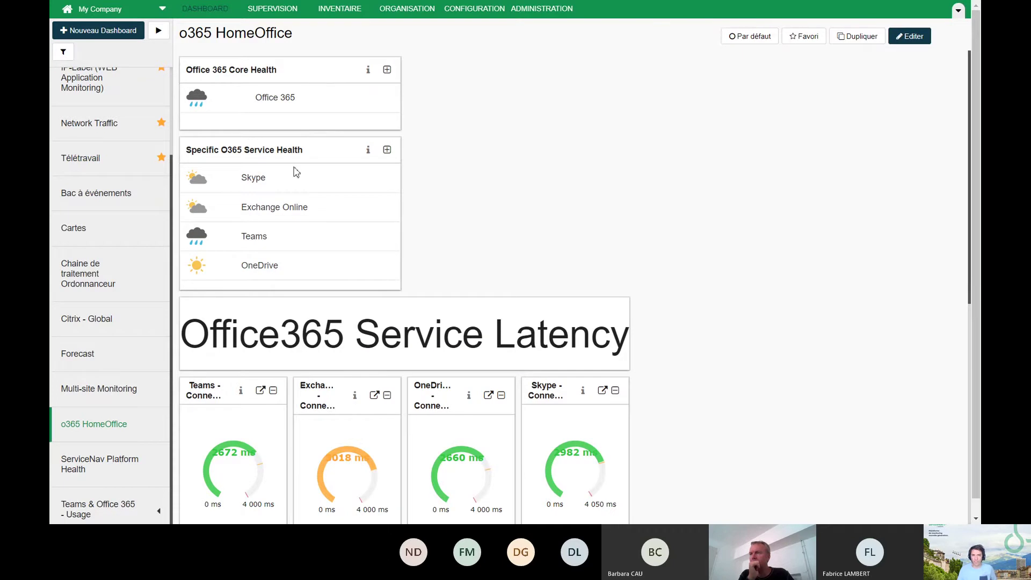
# Look through the Office365 Service Latency and Capacity KPIs sections of the o365 HomeOffice dashboard, including the inactive mailboxes and Teams calls widgets.
pyautogui.scroll(-3, 369, 265)
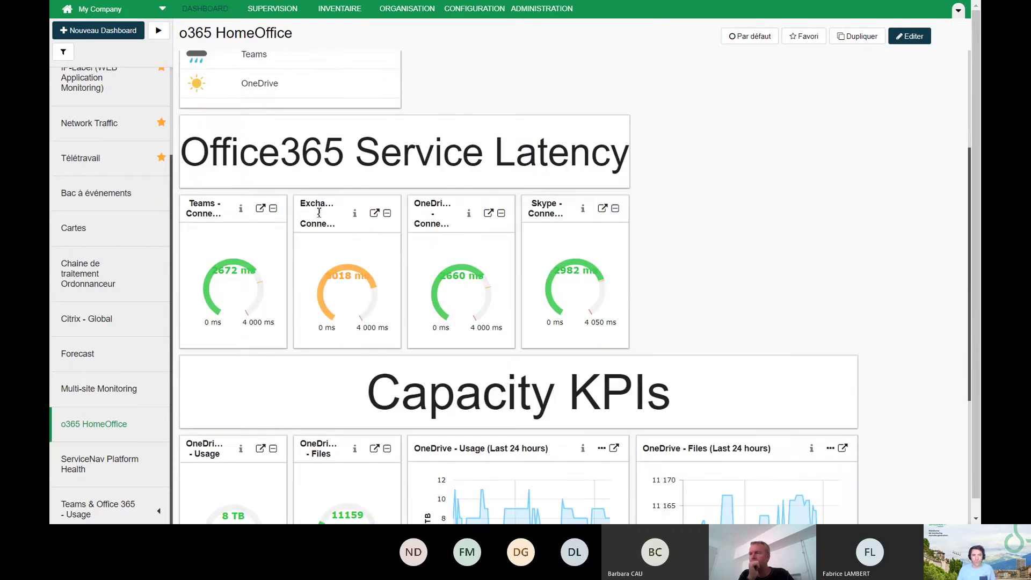
pyautogui.moveTo(325, 163); pyautogui.dragTo(592, 153)
pyautogui.click(601, 145)
pyautogui.moveTo(532, 202); pyautogui.dragTo(558, 214)
pyautogui.scroll(-3, 541, 218)
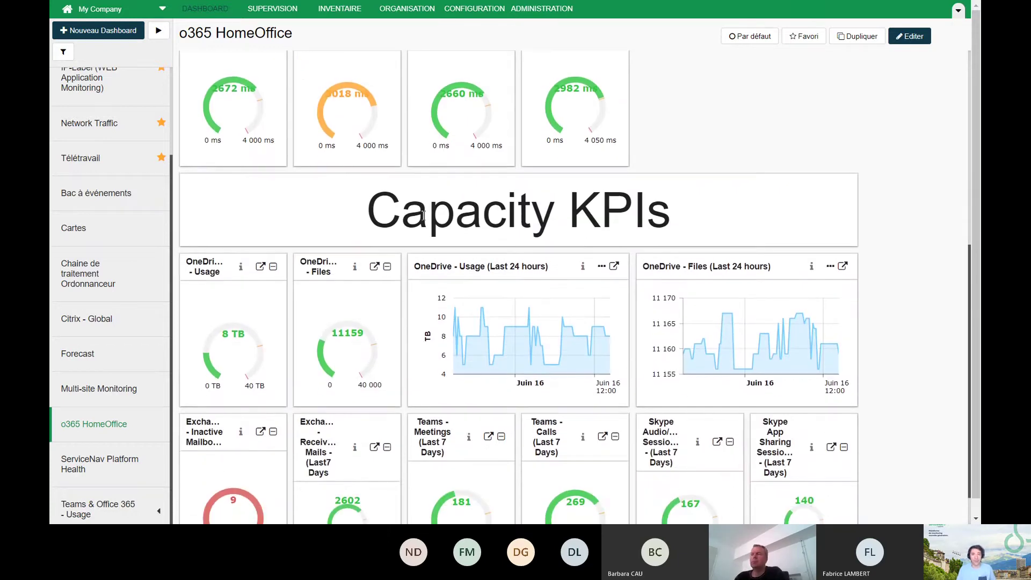
pyautogui.moveTo(359, 211); pyautogui.dragTo(664, 208)
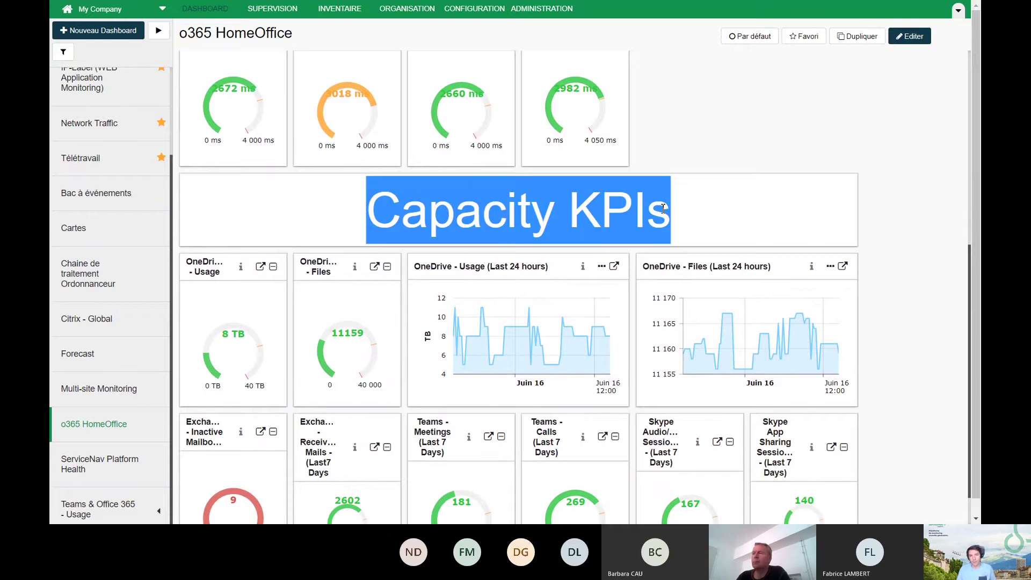
pyautogui.click(664, 209)
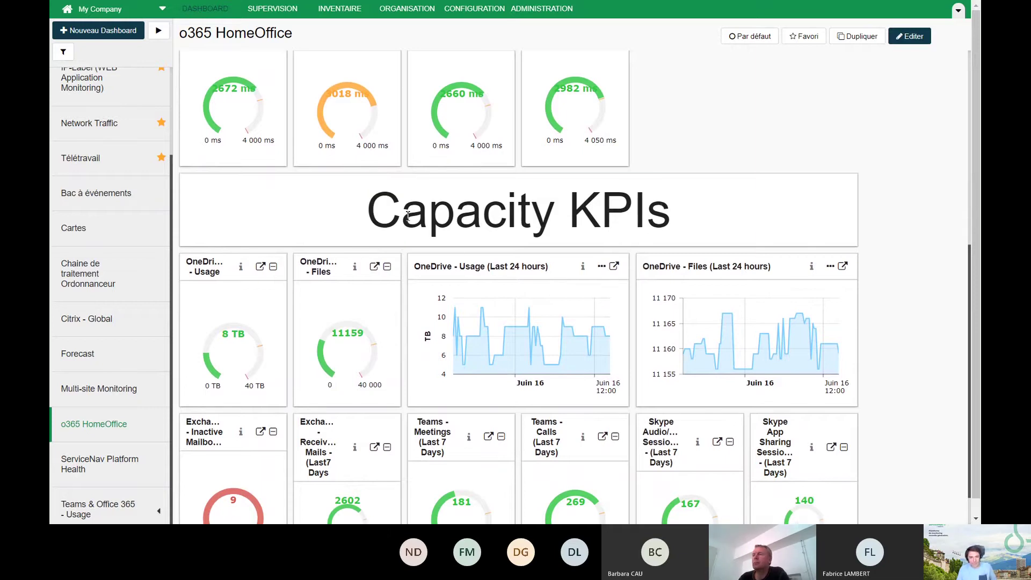
pyautogui.scroll(-1, 397, 217)
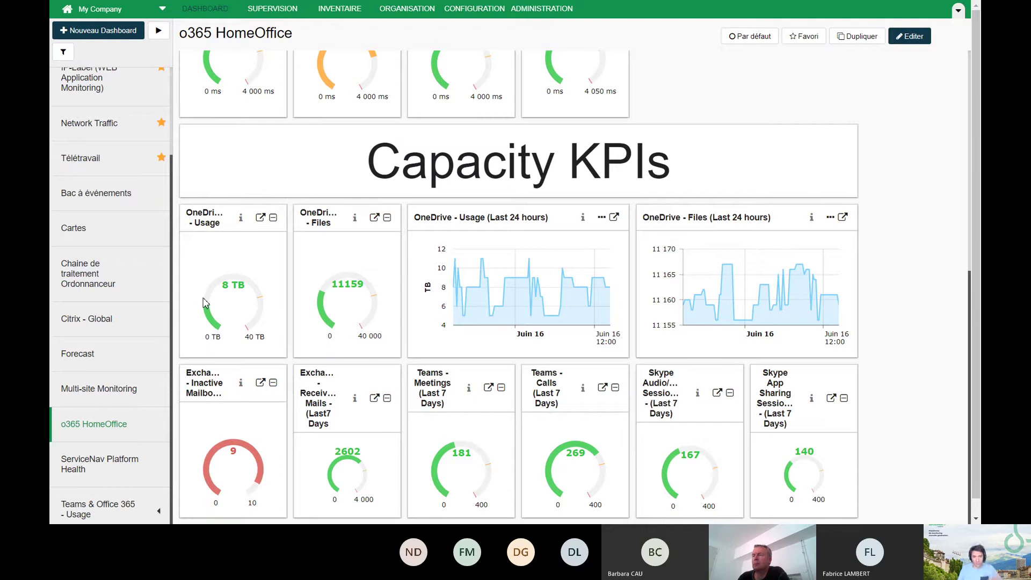
pyautogui.tripleClick(209, 384)
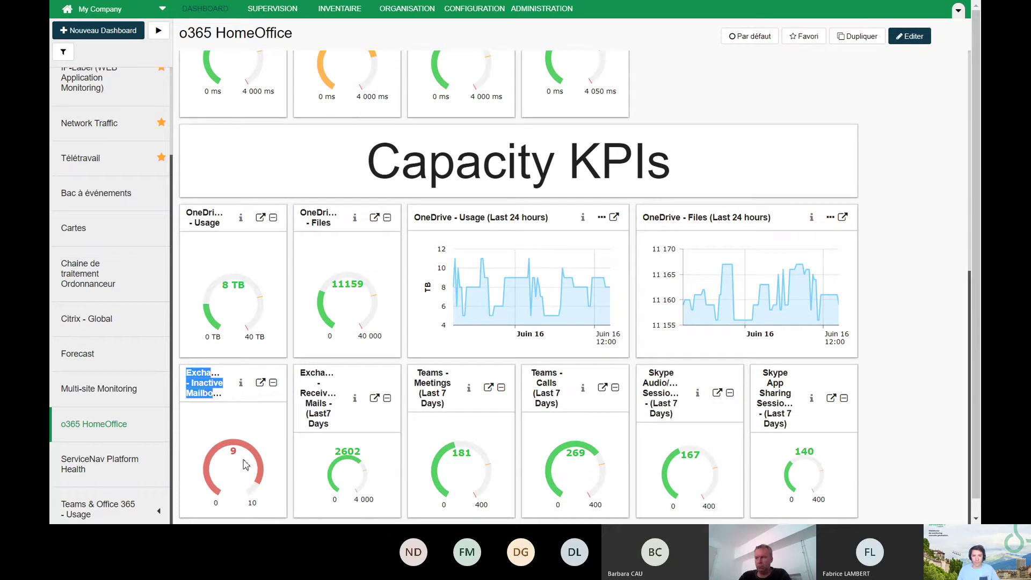
pyautogui.moveTo(542, 383); pyautogui.dragTo(558, 398)
pyautogui.click(554, 407)
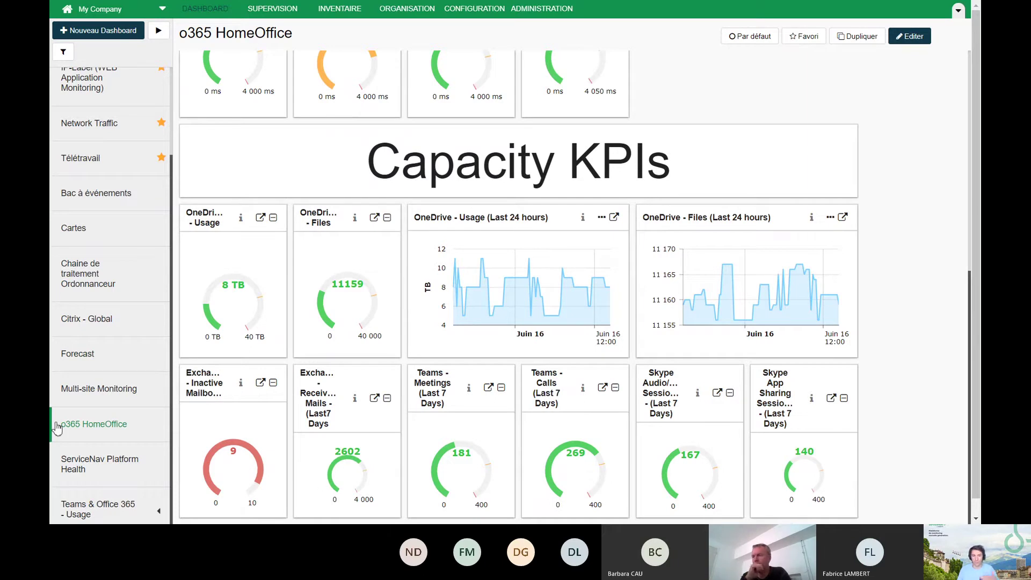
# Open the Teams & Office 365 - Usage dashboard, and switch to the ServiceNav catalogue page in full screen.
pyautogui.click(98, 510)
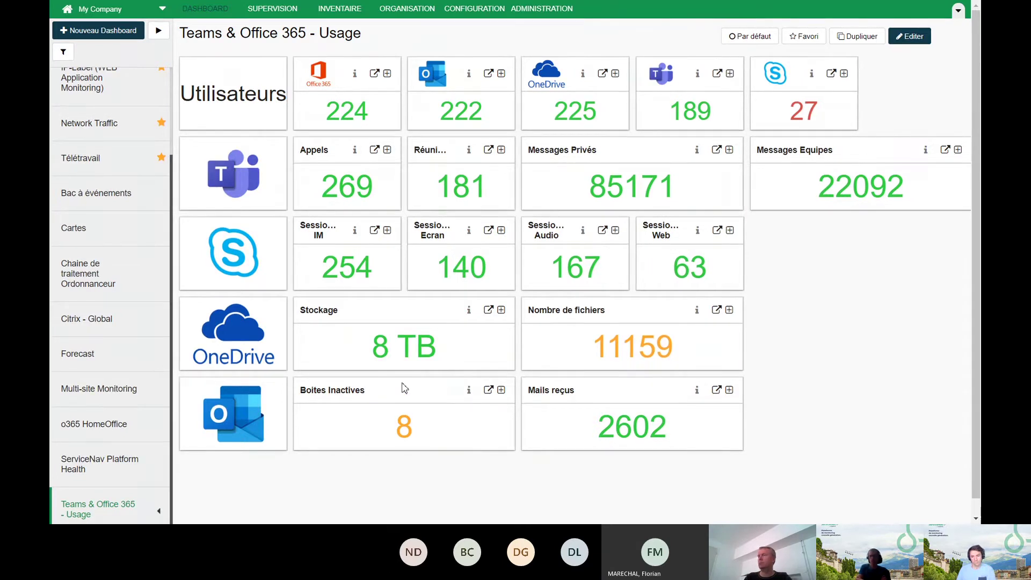
pyautogui.press('F11')
pyautogui.click(455, 16)
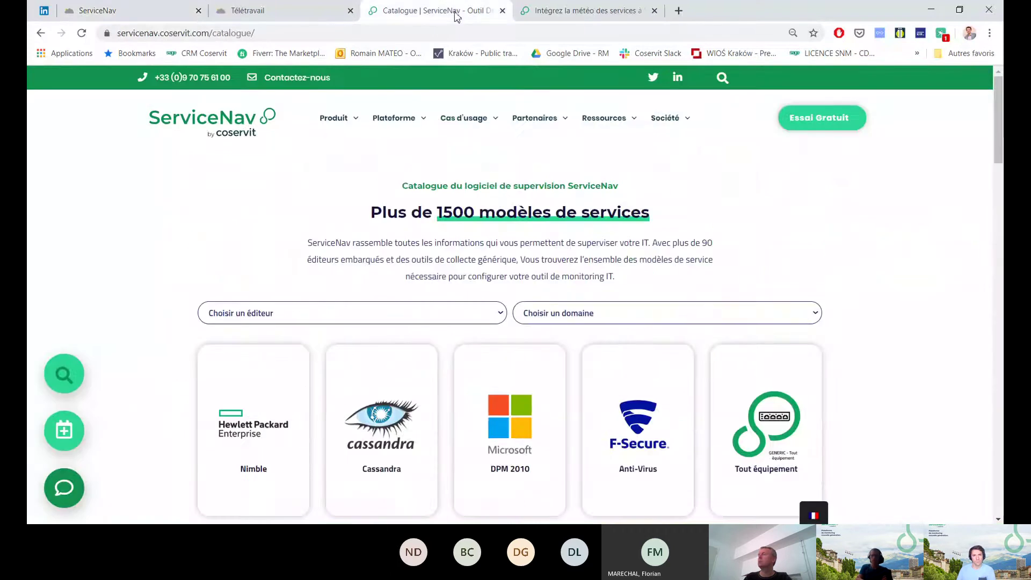
pyautogui.press('F11')
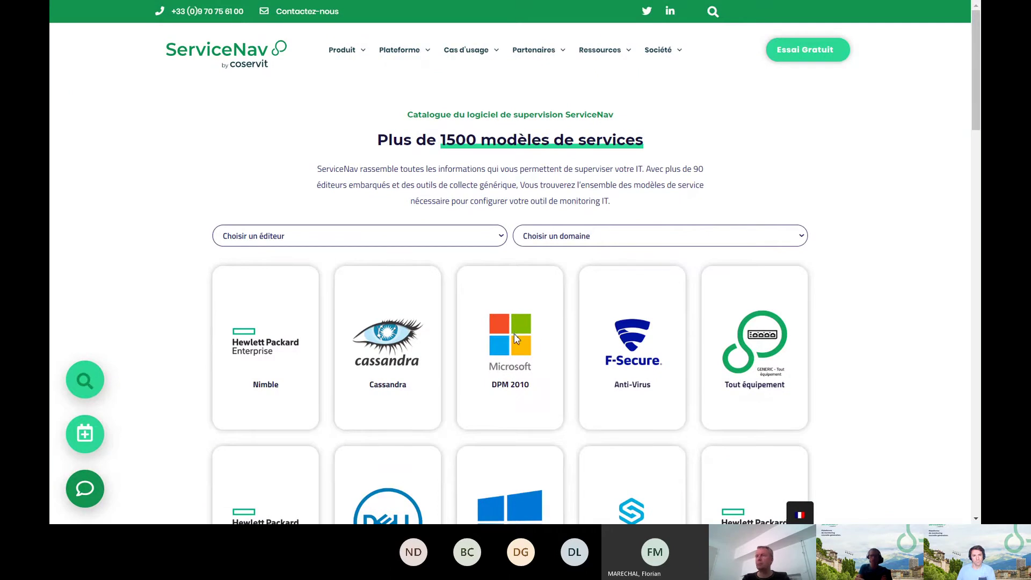
# Filter the service model catalogue by publisher F-SECURE, switch the filter to HPE and look through the HPE models.
pyautogui.press('f')
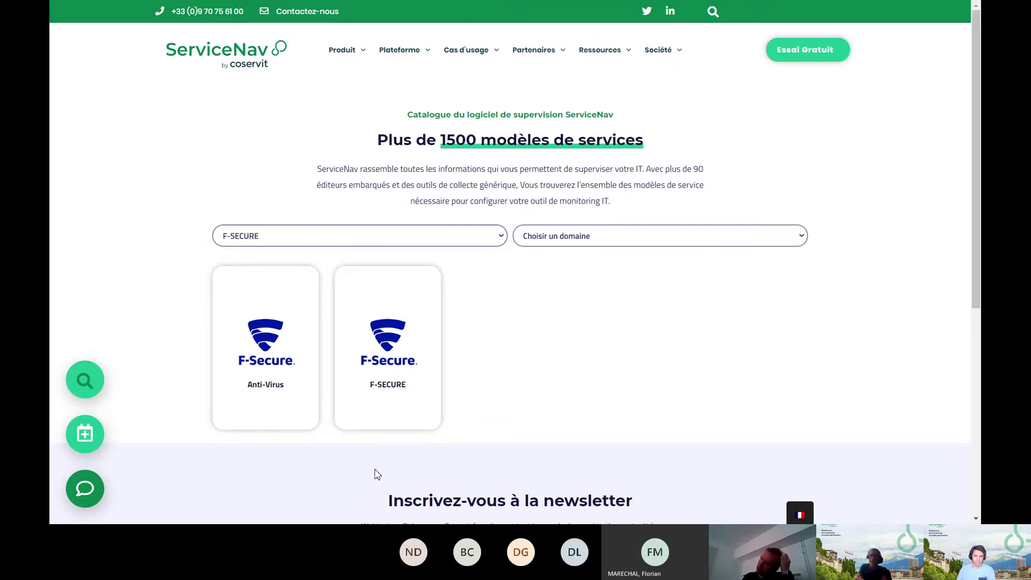
pyautogui.press('h')
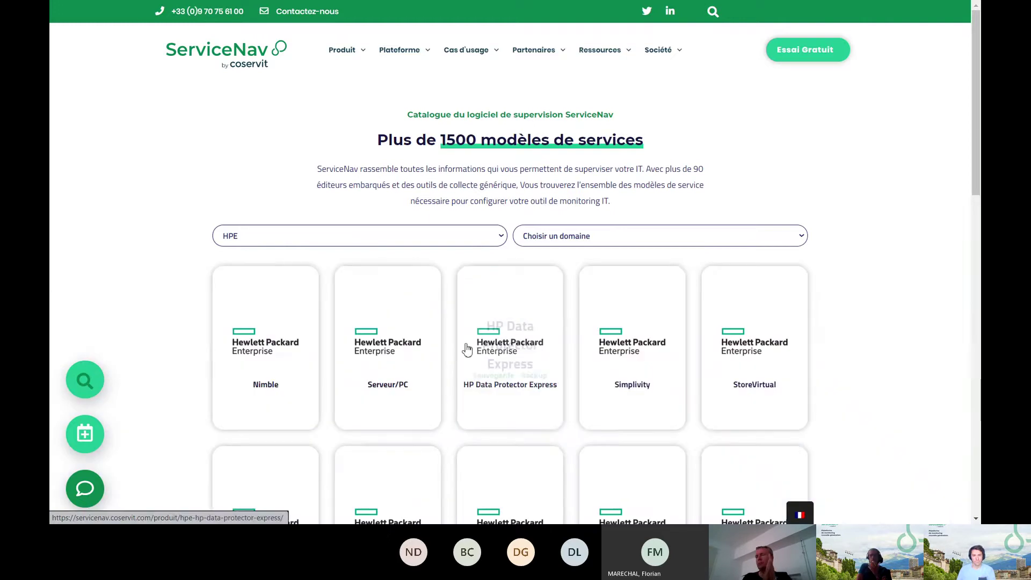
pyautogui.scroll(-3, 180, 205)
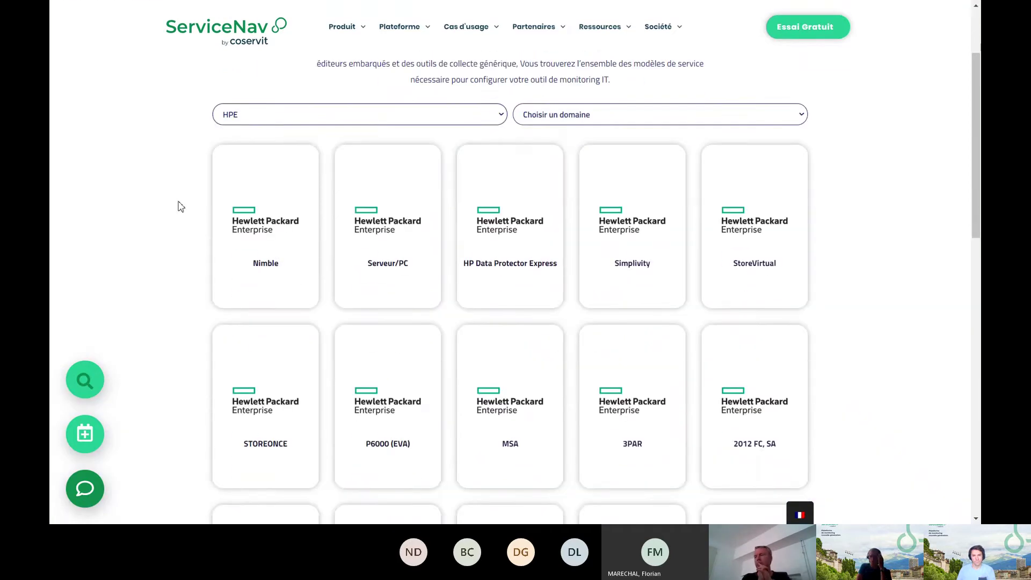
pyautogui.scroll(-1, 180, 206)
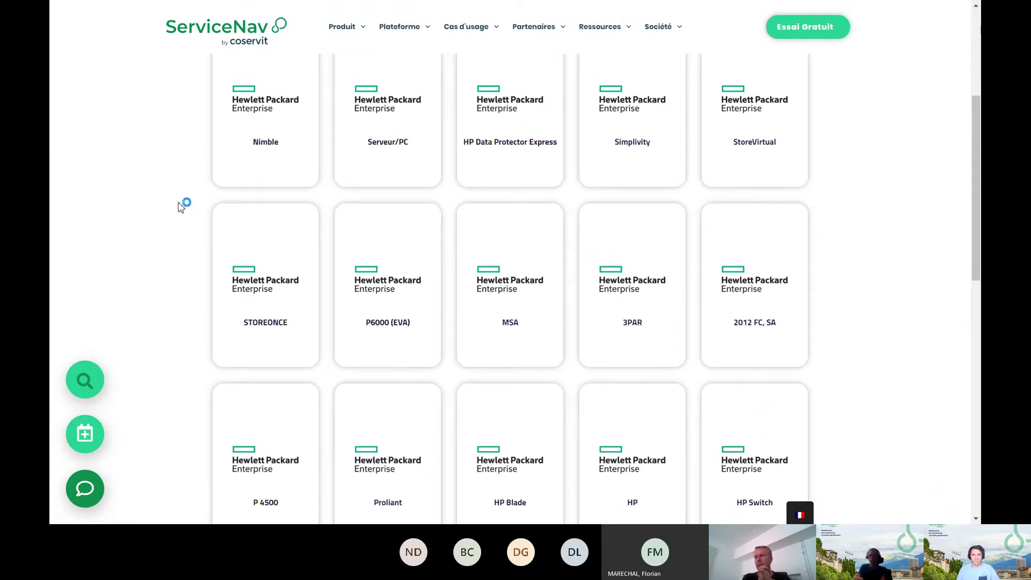
pyautogui.scroll(-3, 180, 206)
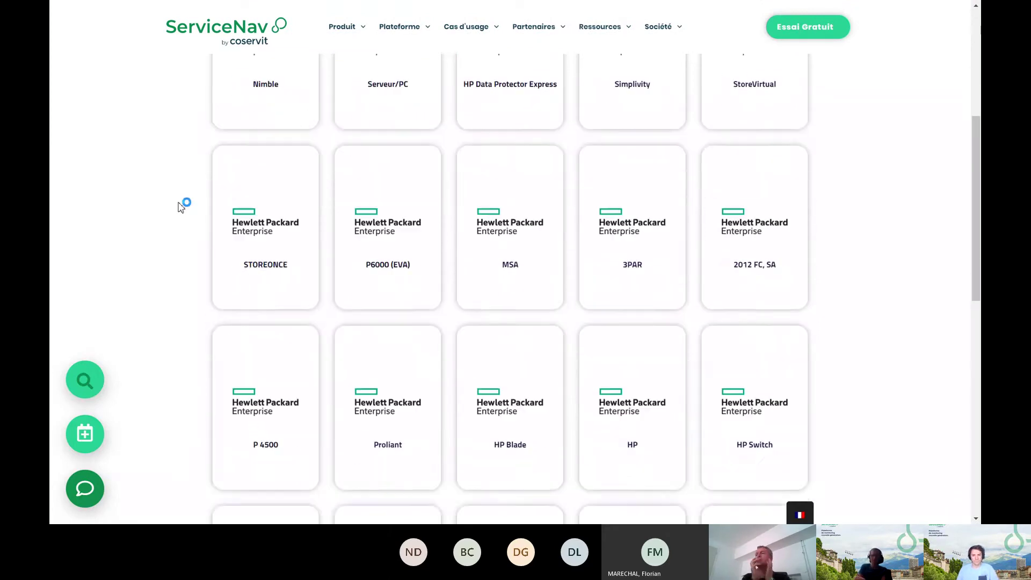
pyautogui.scroll(-1, 180, 206)
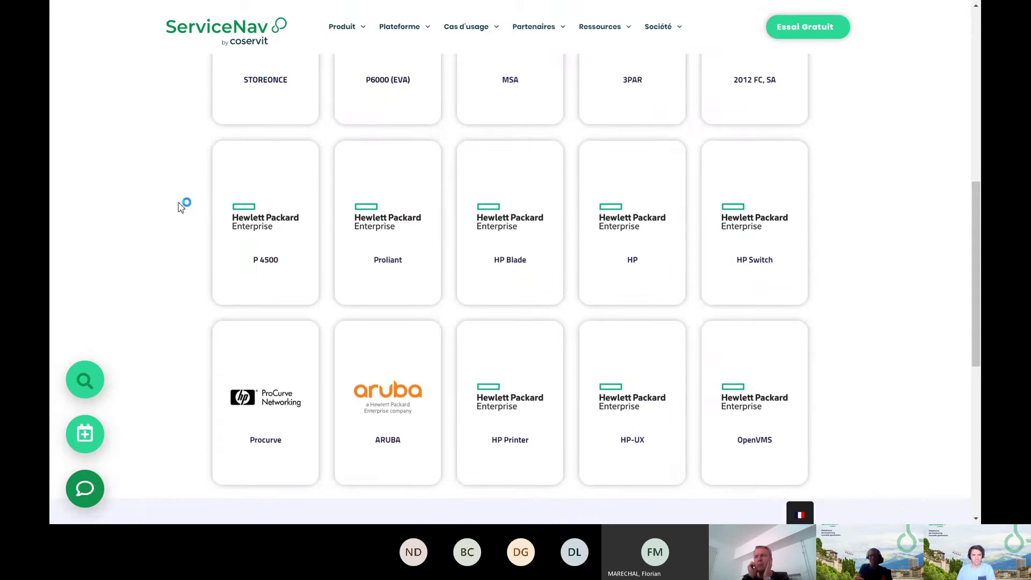
pyautogui.scroll(8, 180, 205)
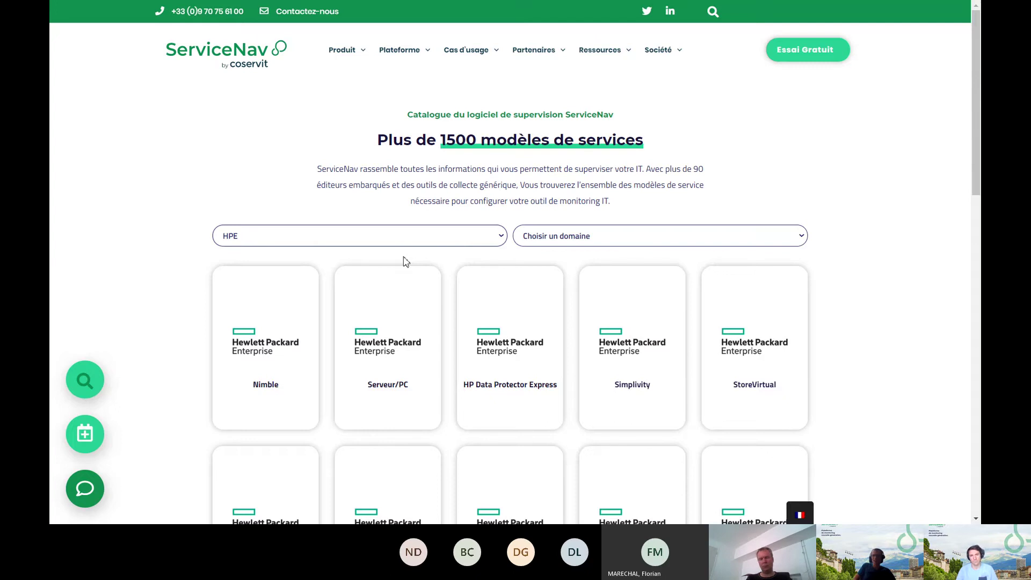
# Return to the ServiceNav dashboards and show the Customer Helpdesk - Activity dashboard in full screen.
pyautogui.press('F11')
pyautogui.click(134, 11)
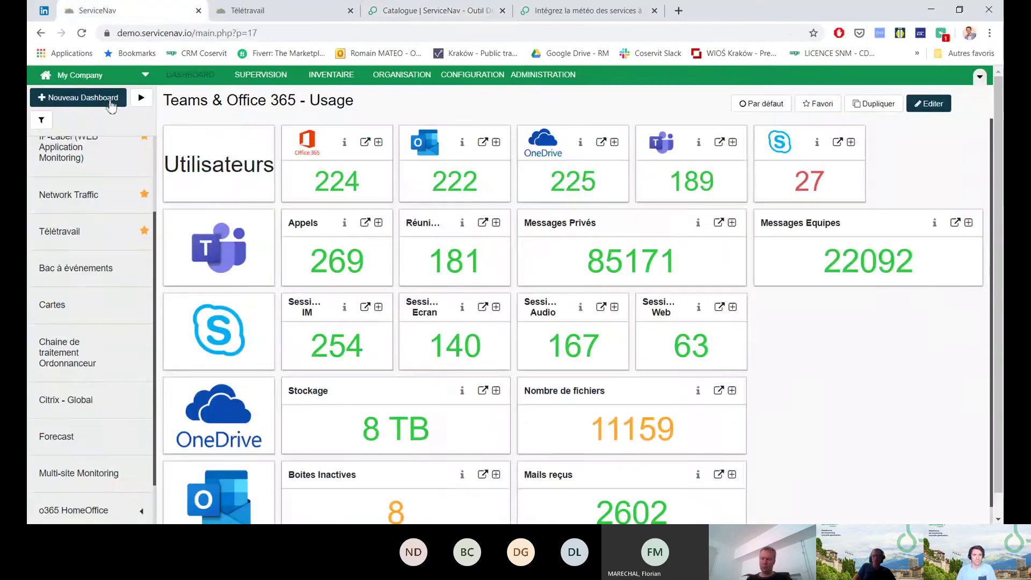
pyautogui.scroll(3, 112, 155)
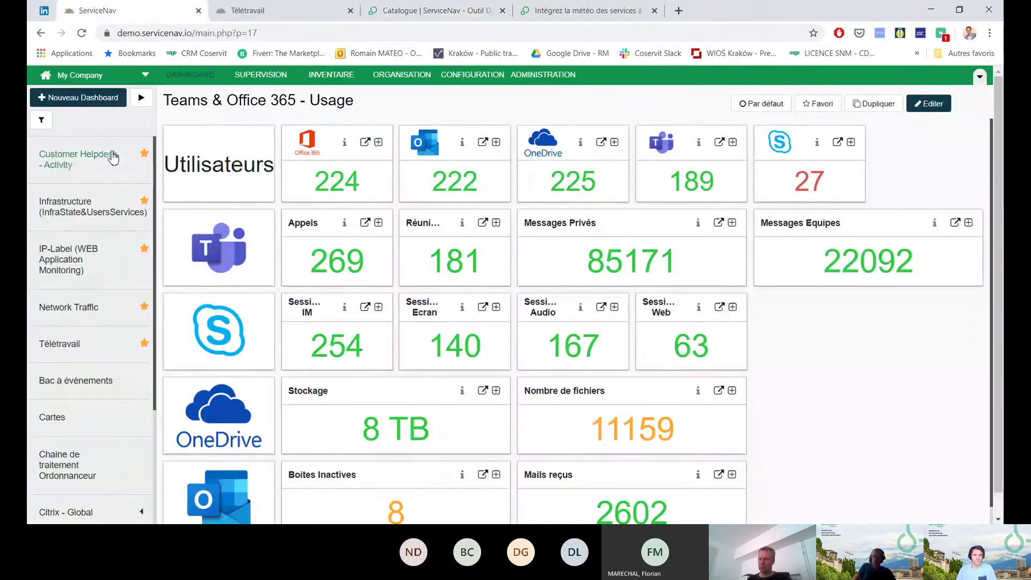
pyautogui.click(113, 156)
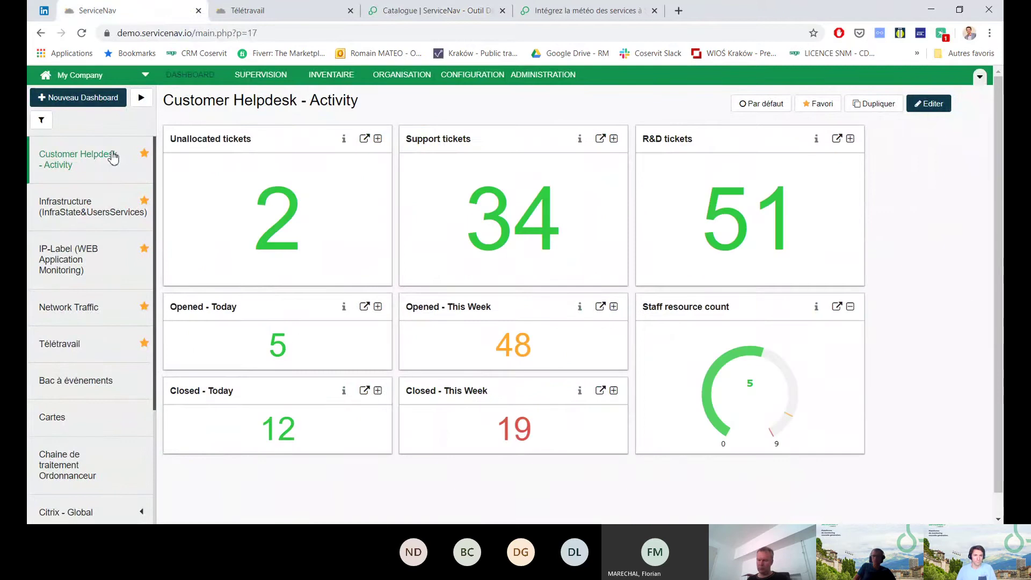
pyautogui.press('F11')
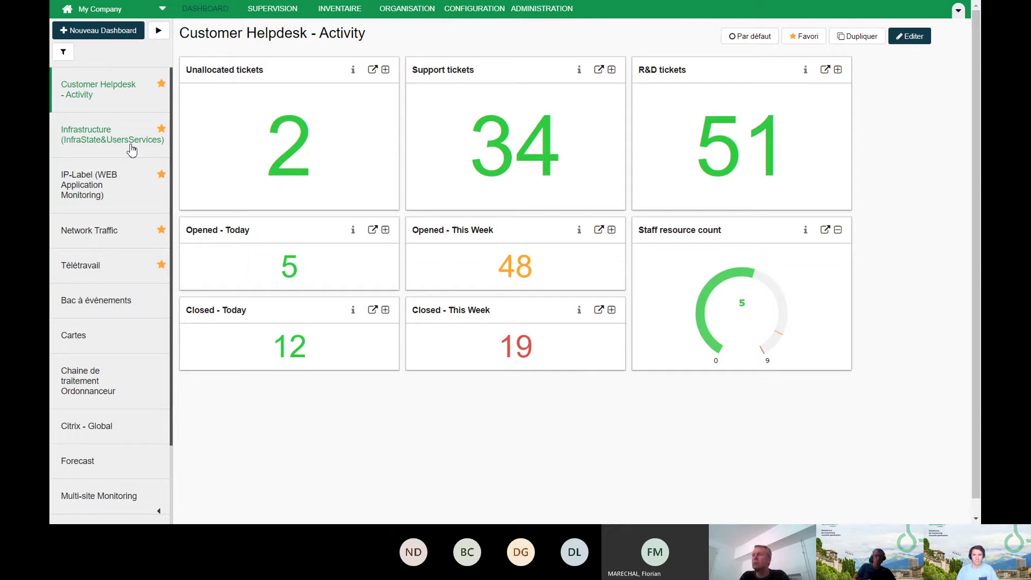
pyautogui.moveTo(751, 306)
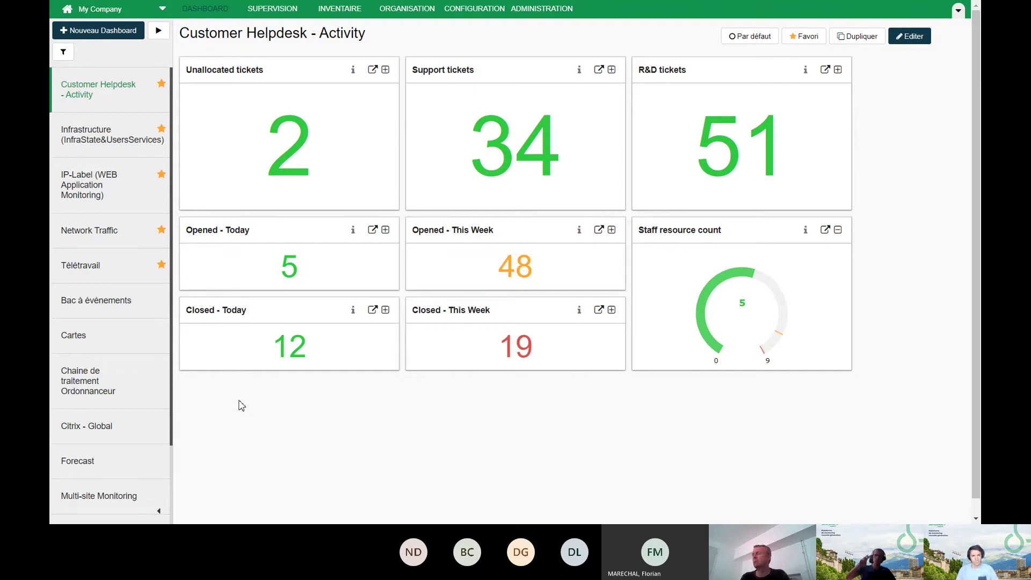
# Open the Network Traffic dashboard and examine it from the By Service bandwidth gauges to the Top Conversations, Top Talkers and Top Protocols widgets.
pyautogui.scroll(-2, 76, 345)
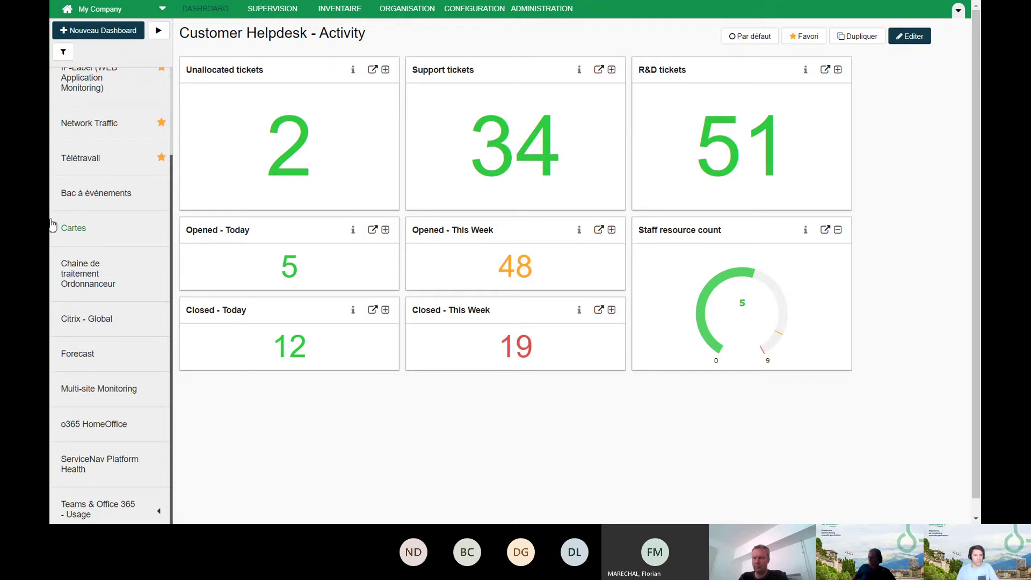
pyautogui.click(97, 139)
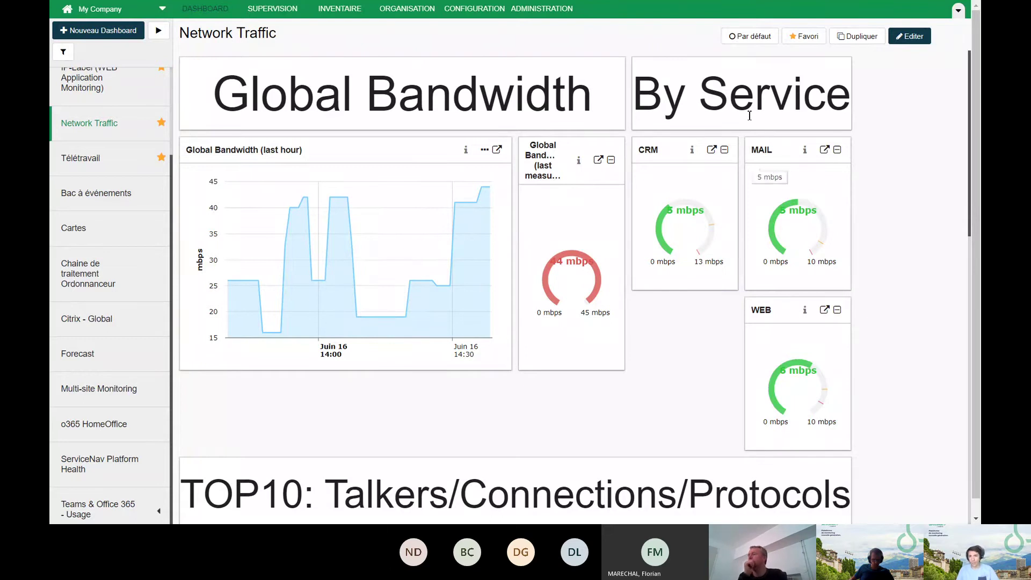
pyautogui.tripleClick(725, 99)
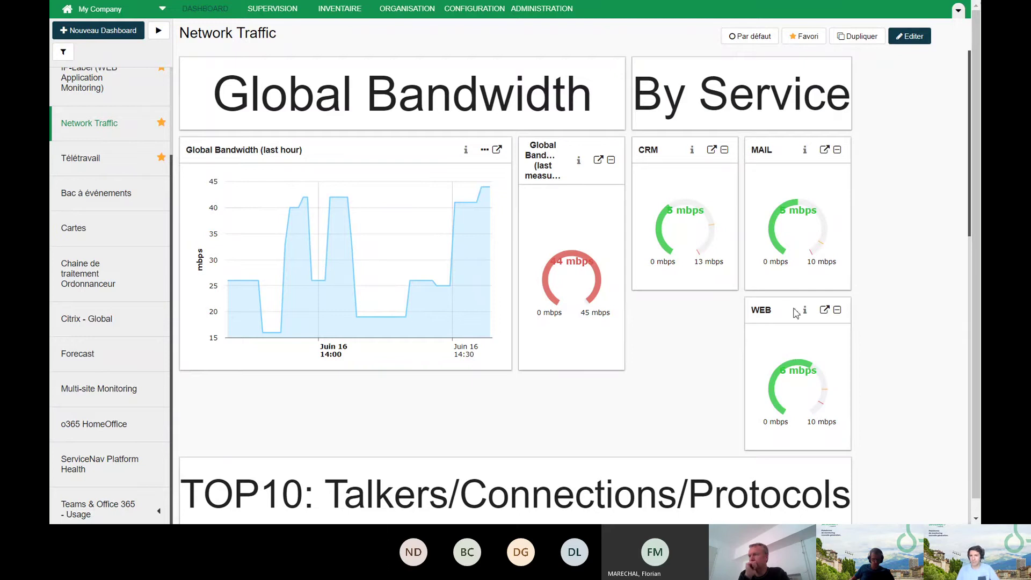
pyautogui.scroll(-3, 736, 380)
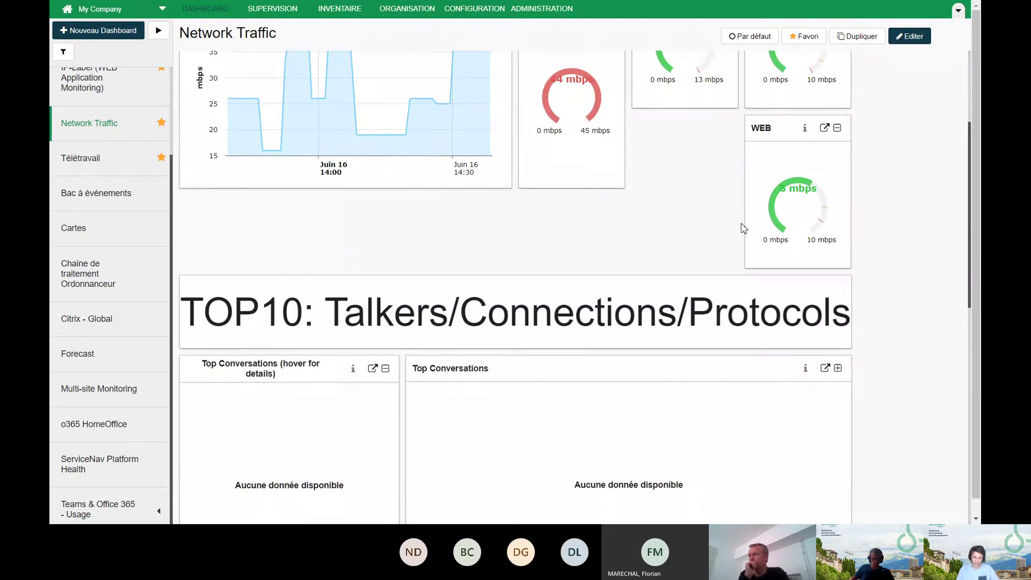
pyautogui.scroll(-4, 657, 228)
pyautogui.scroll(1, 602, 205)
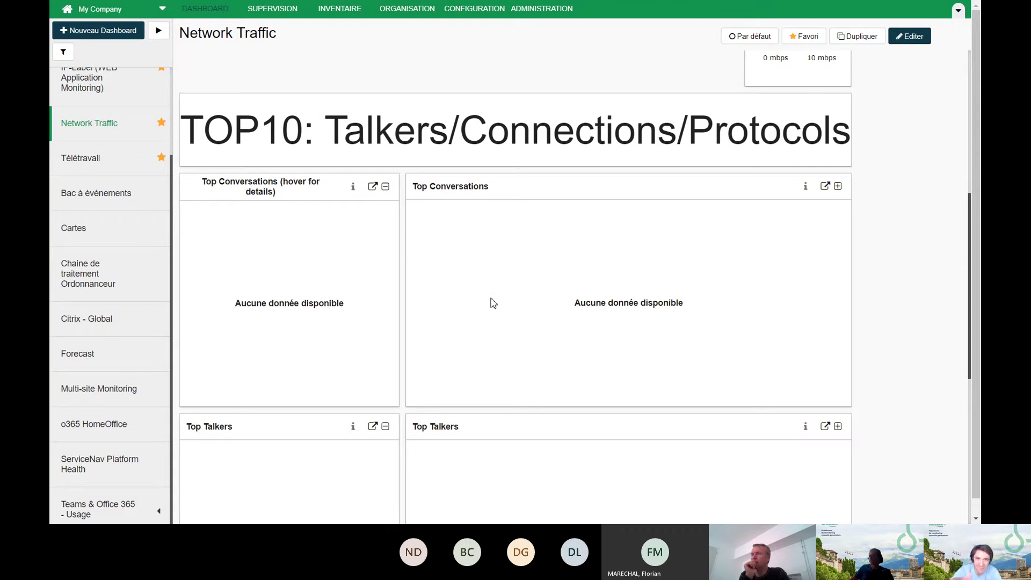
pyautogui.doubleClick(459, 186)
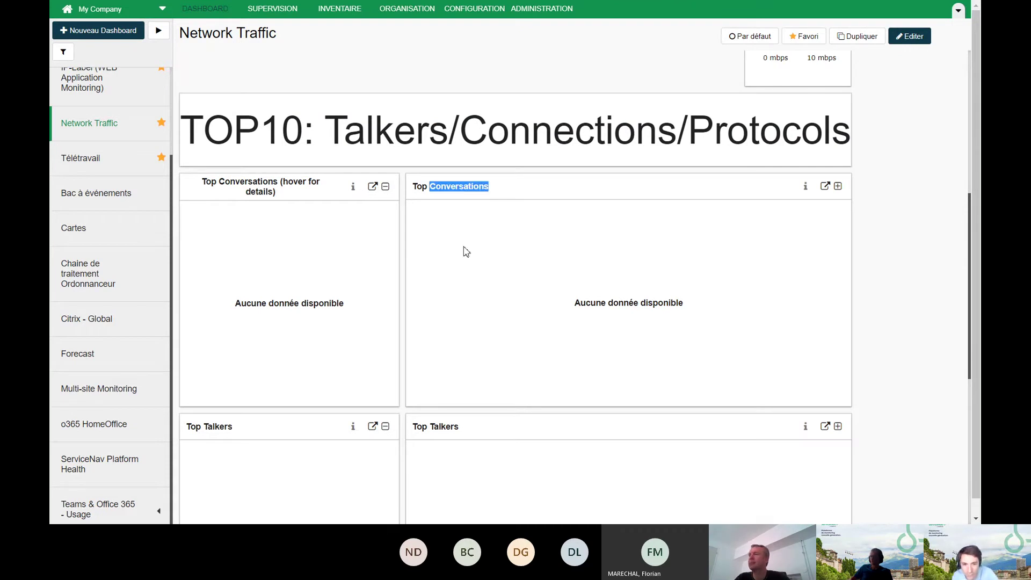
pyautogui.scroll(-2, 466, 252)
pyautogui.click(469, 362)
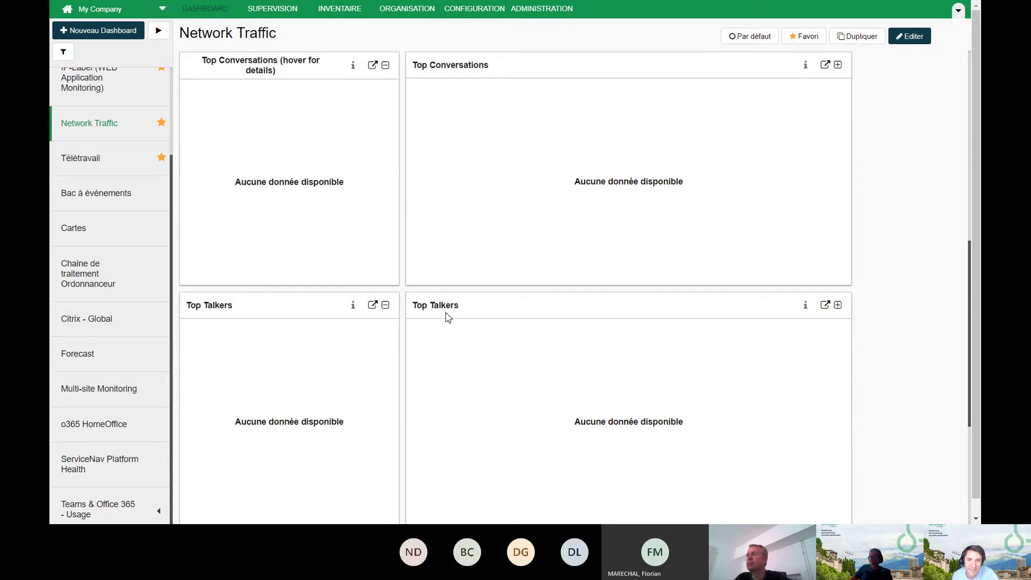
pyautogui.scroll(-3, 451, 309)
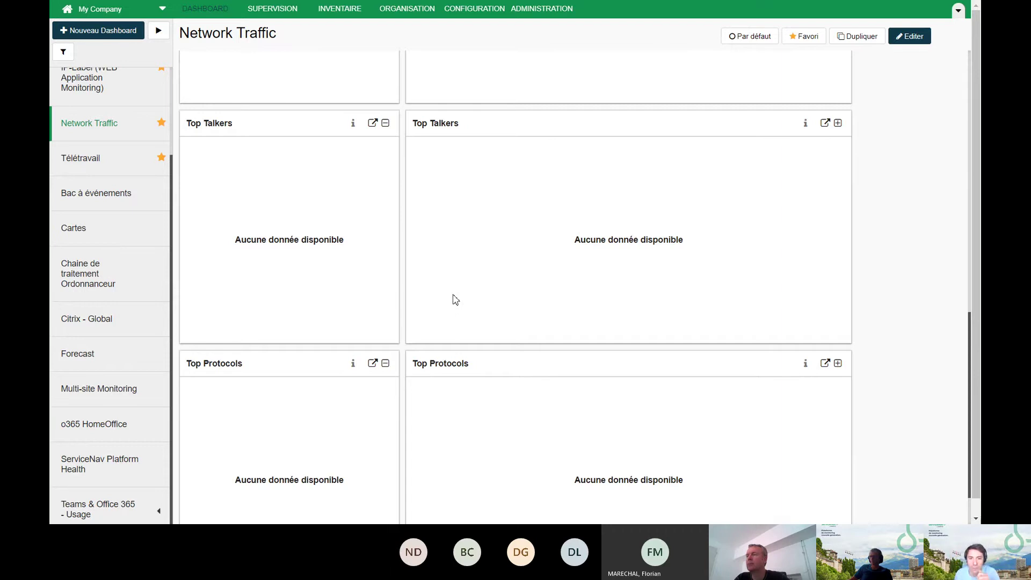
pyautogui.scroll(-1, 441, 306)
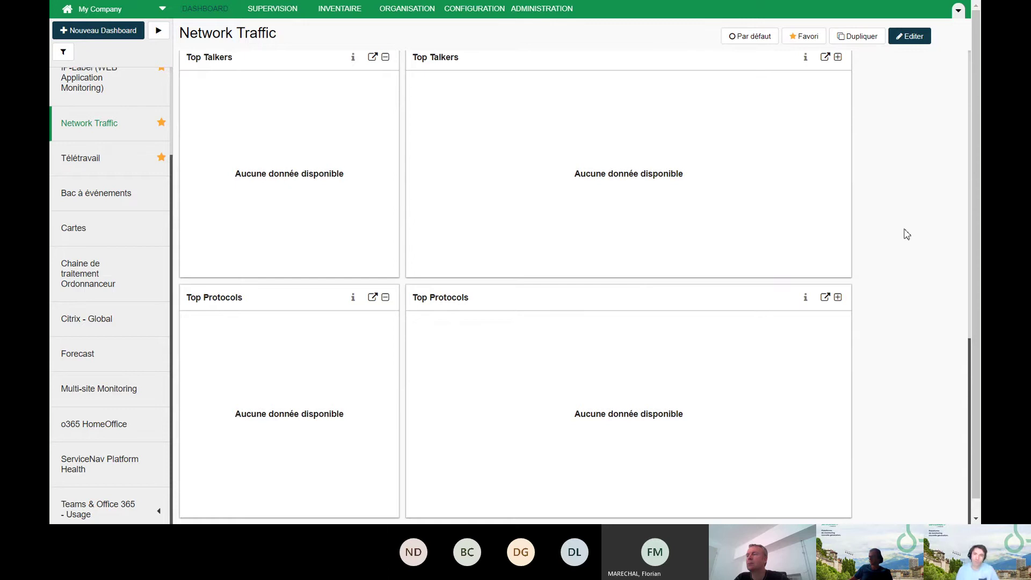
# Leave the Network Traffic dashboard and open the Multi-site Monitoring dashboard.
pyautogui.scroll(10, 887, 239)
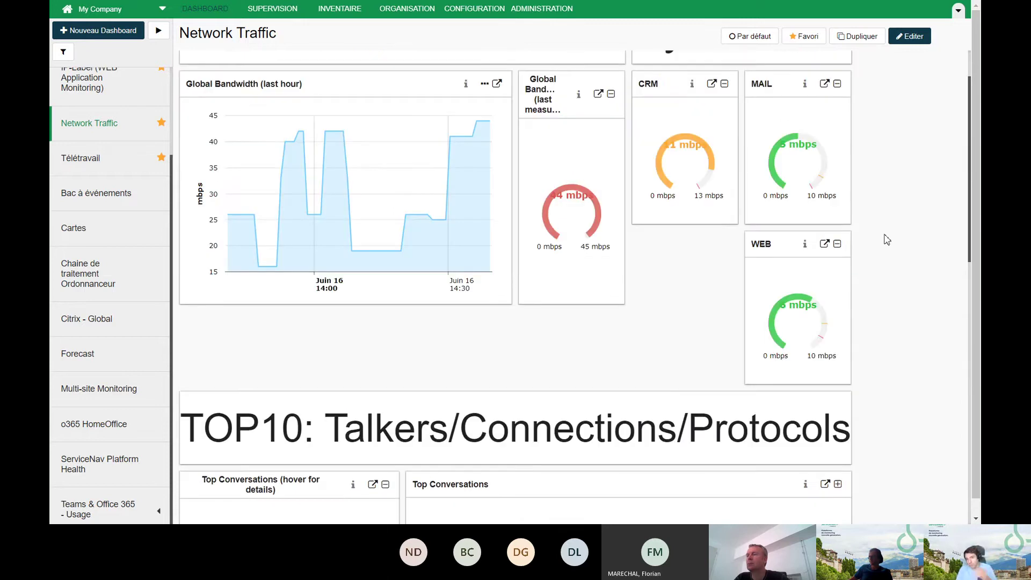
pyautogui.scroll(1, 887, 239)
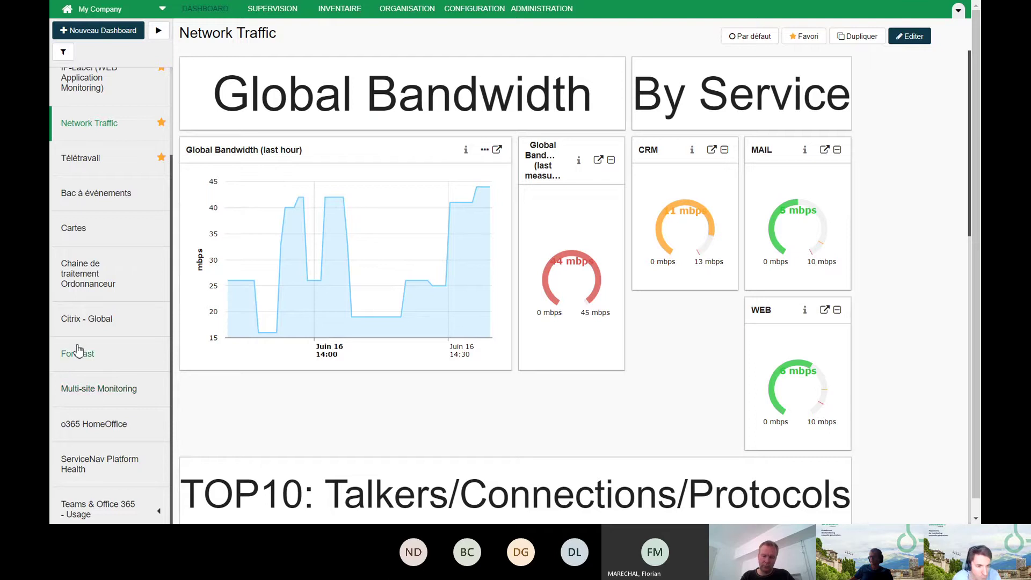
pyautogui.click(88, 393)
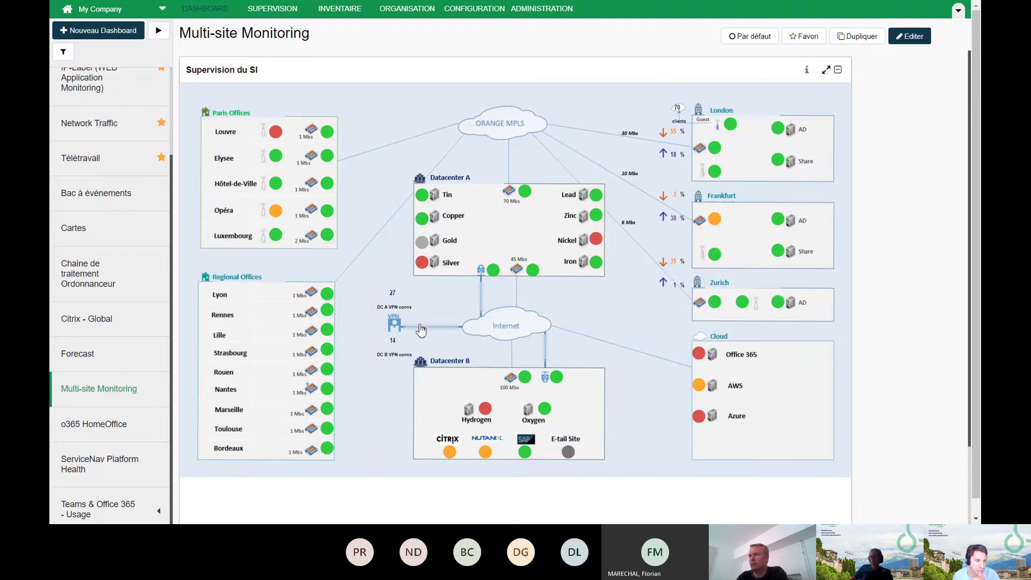
# Examine the DC A VPN connections metric over a wider period reaching back to June 15, and close the service details.
pyautogui.click(393, 299)
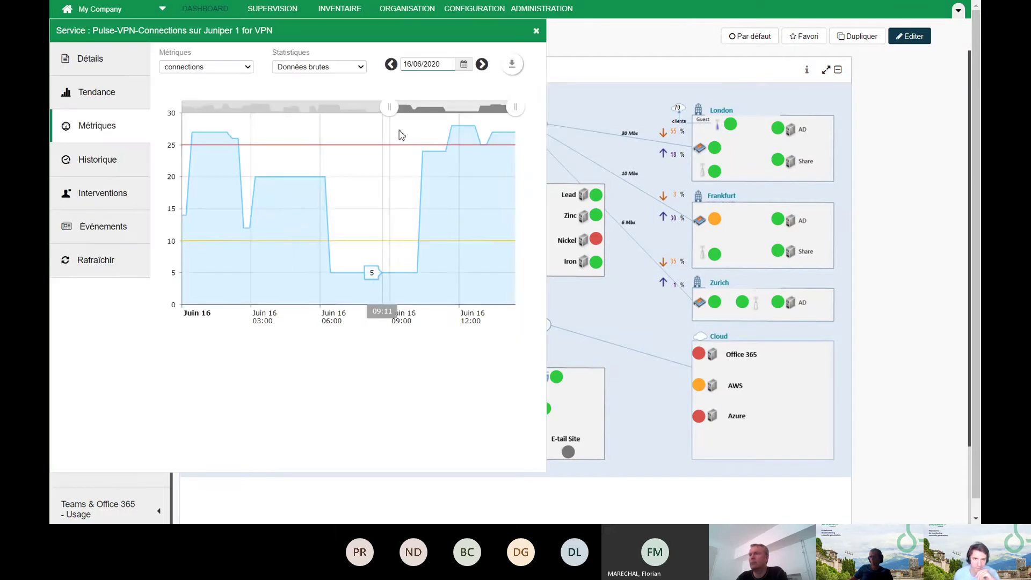
pyautogui.moveTo(390, 107); pyautogui.dragTo(348, 107)
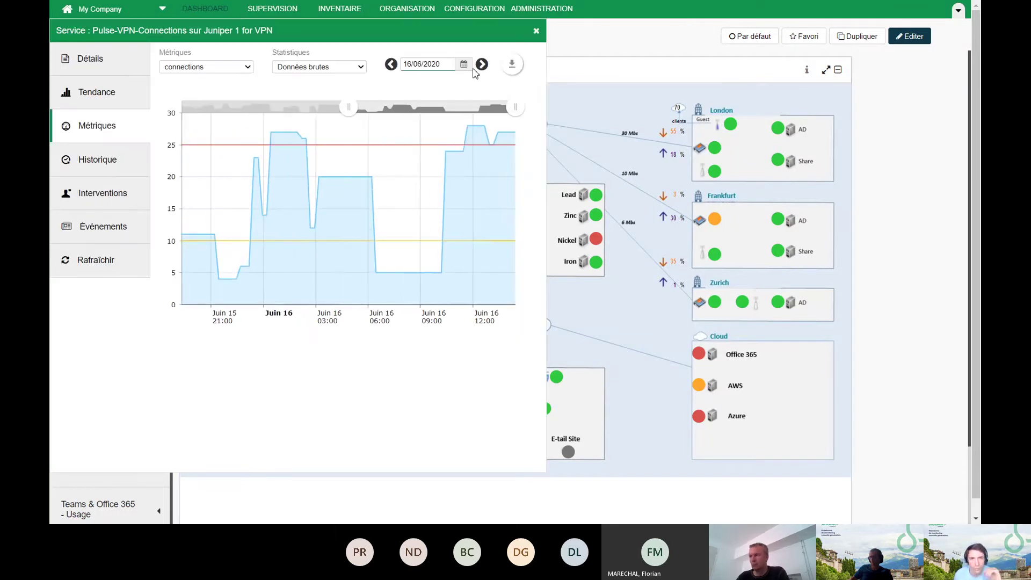
pyautogui.click(536, 31)
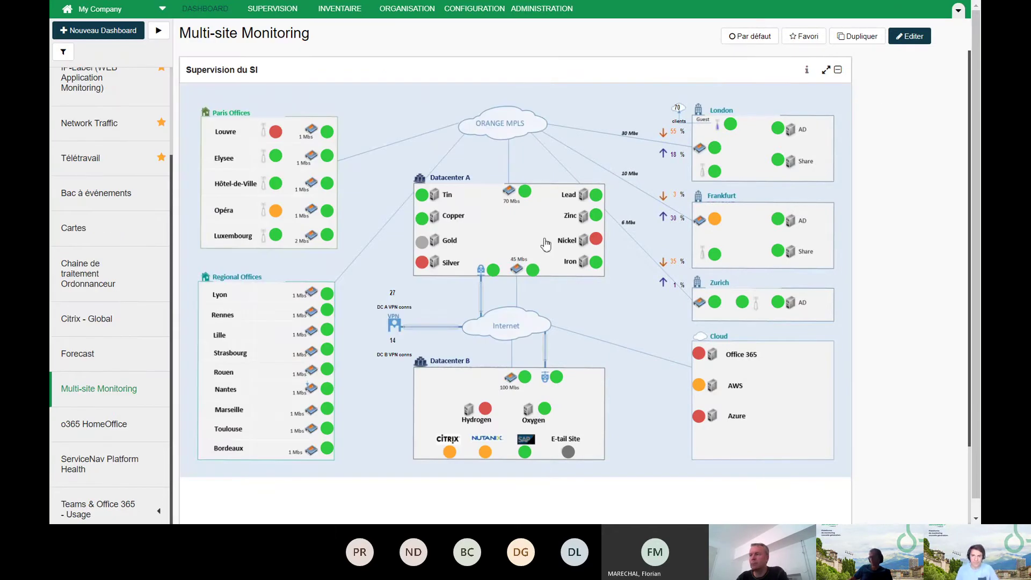
# Edit the dashboard, open the Supervision du SI map in the map editor and display it at 80% zoom.
pyautogui.click(909, 36)
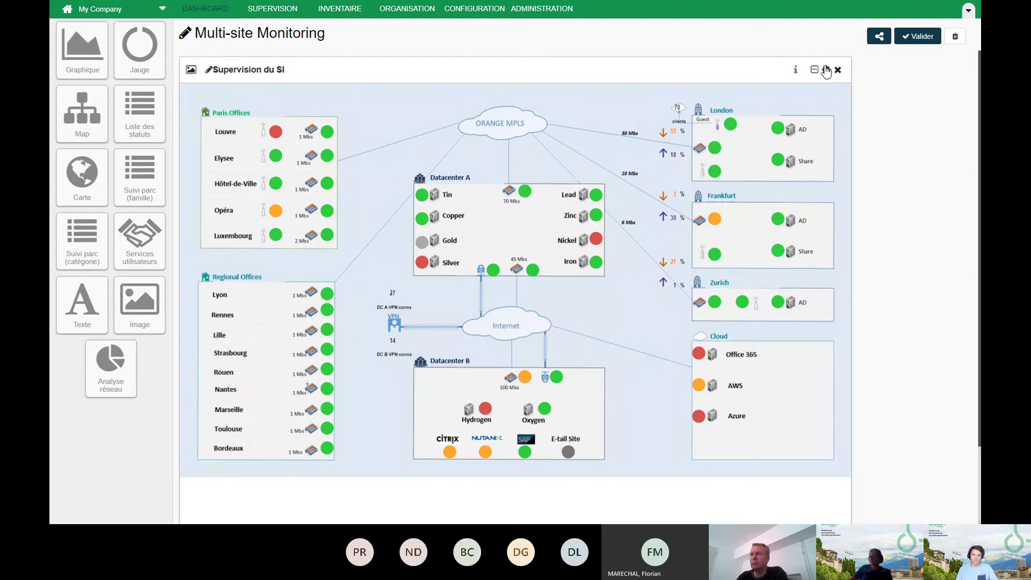
pyautogui.click(826, 70)
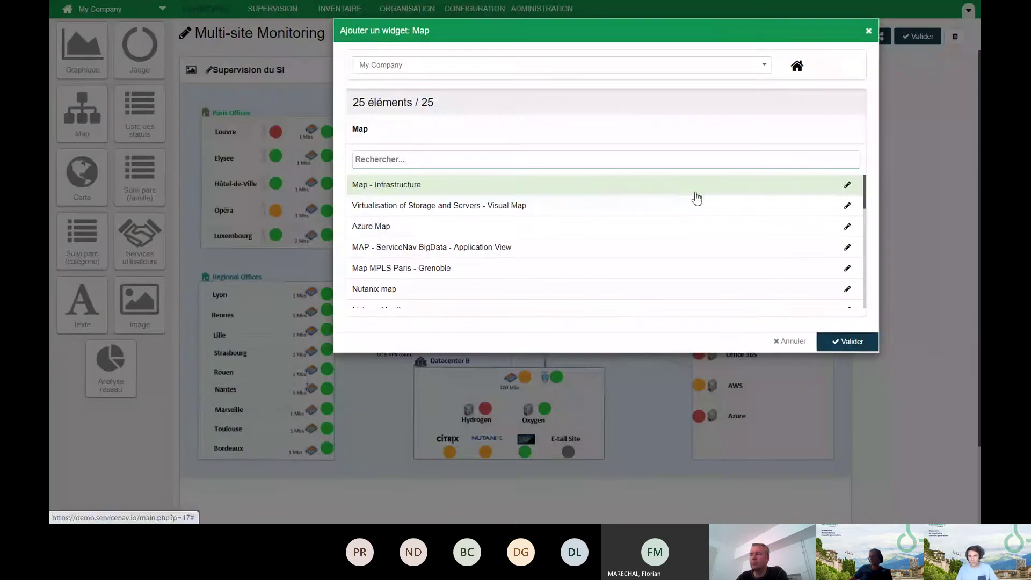
pyautogui.scroll(-7, 789, 235)
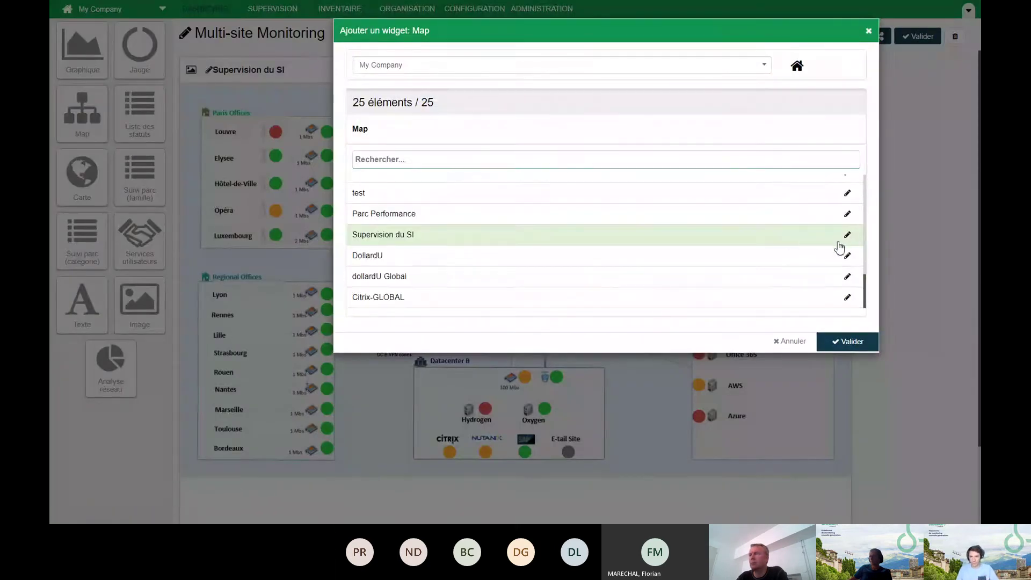
pyautogui.click(847, 236)
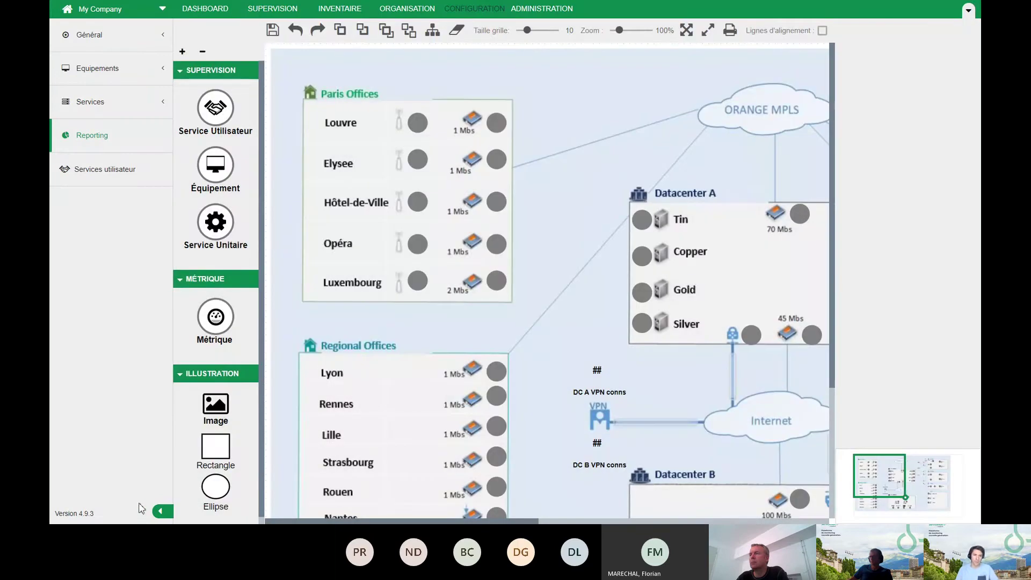
pyautogui.click(160, 512)
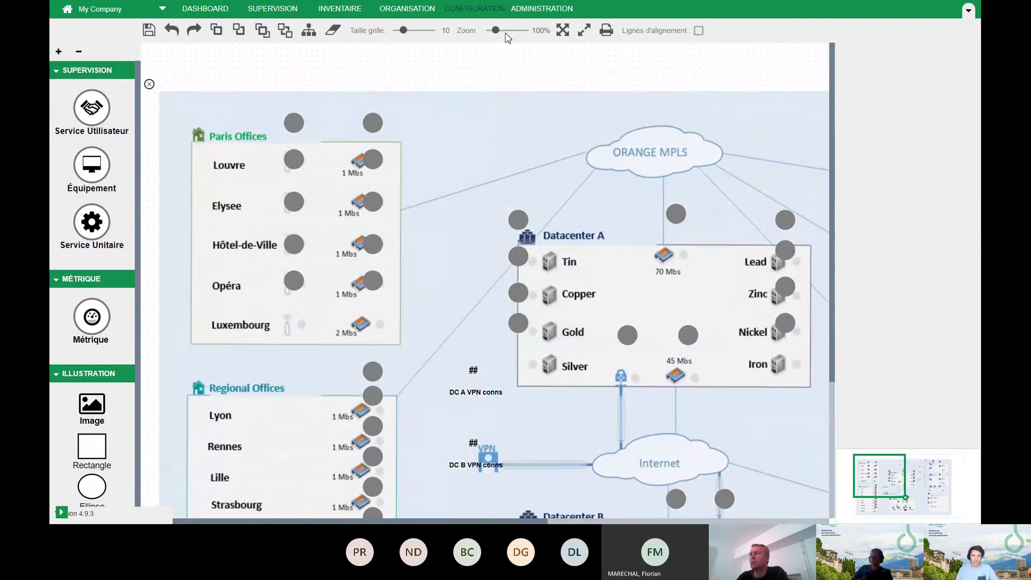
pyautogui.moveTo(495, 36); pyautogui.dragTo(494, 37)
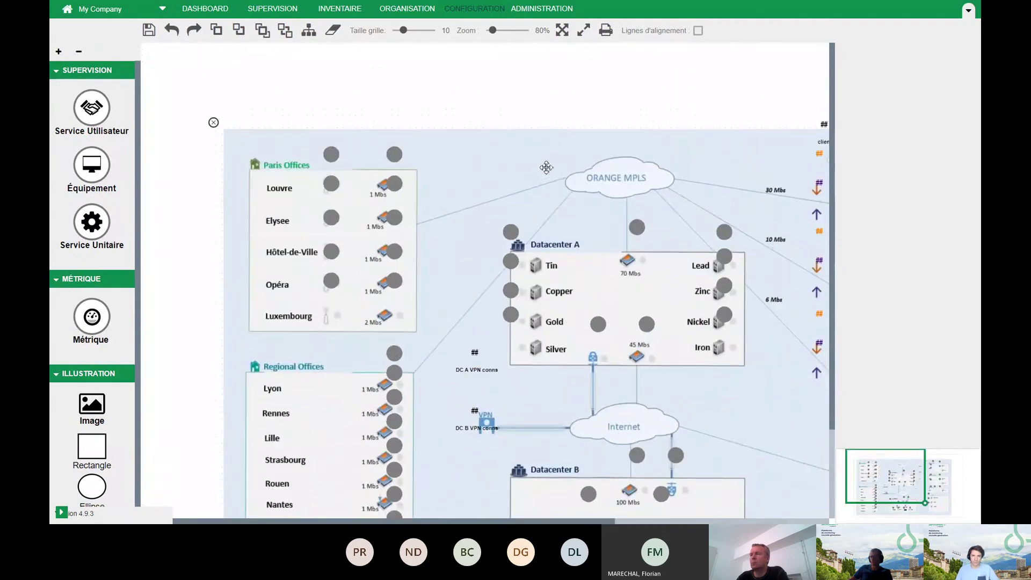
pyautogui.moveTo(881, 493); pyautogui.dragTo(906, 503)
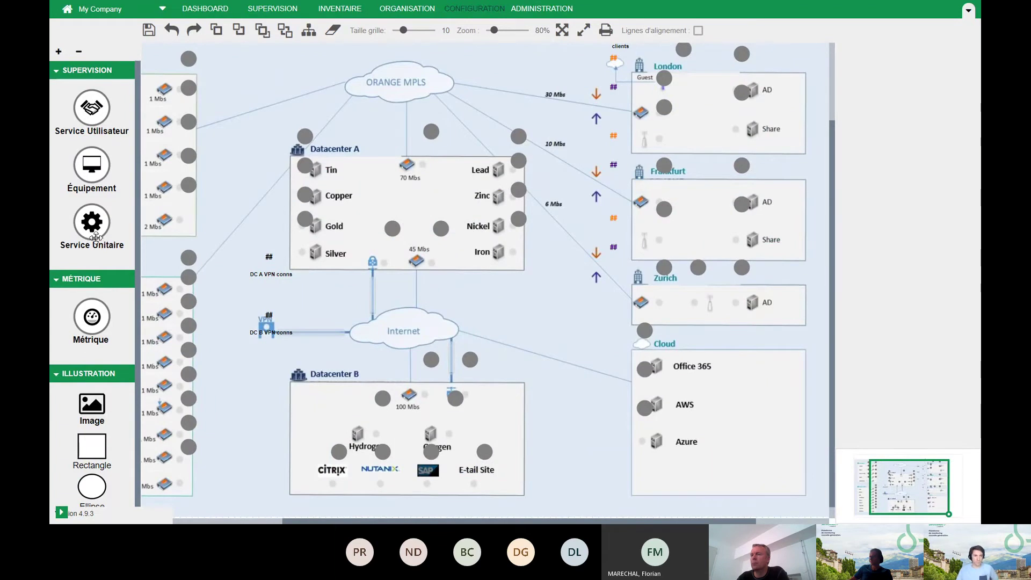
# Try to add the SRV-AD01 Check DNS google.fr unit service to the map in the Datacenter A area.
pyautogui.moveTo(92, 222); pyautogui.dragTo(386, 281)
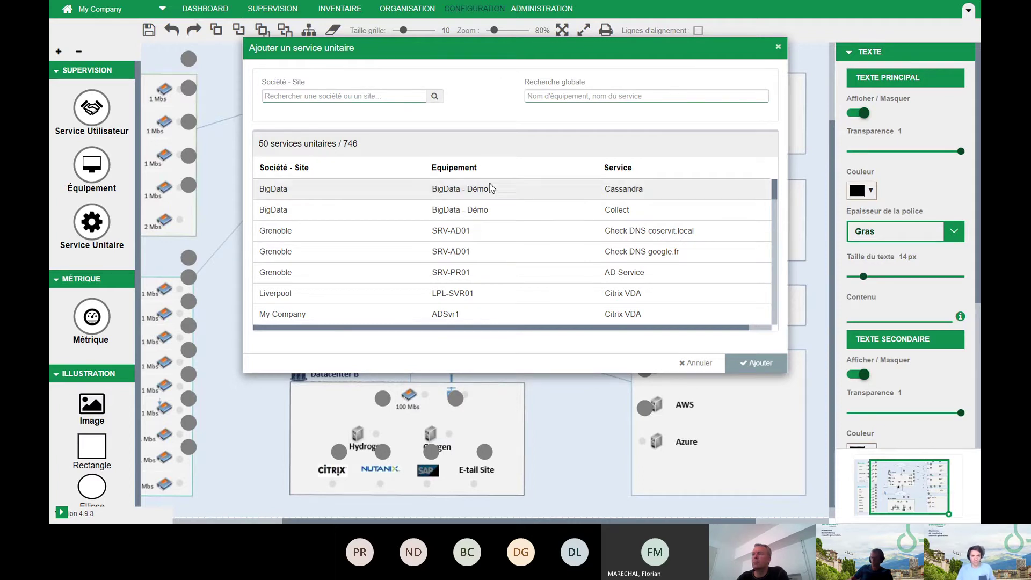
pyautogui.click(457, 252)
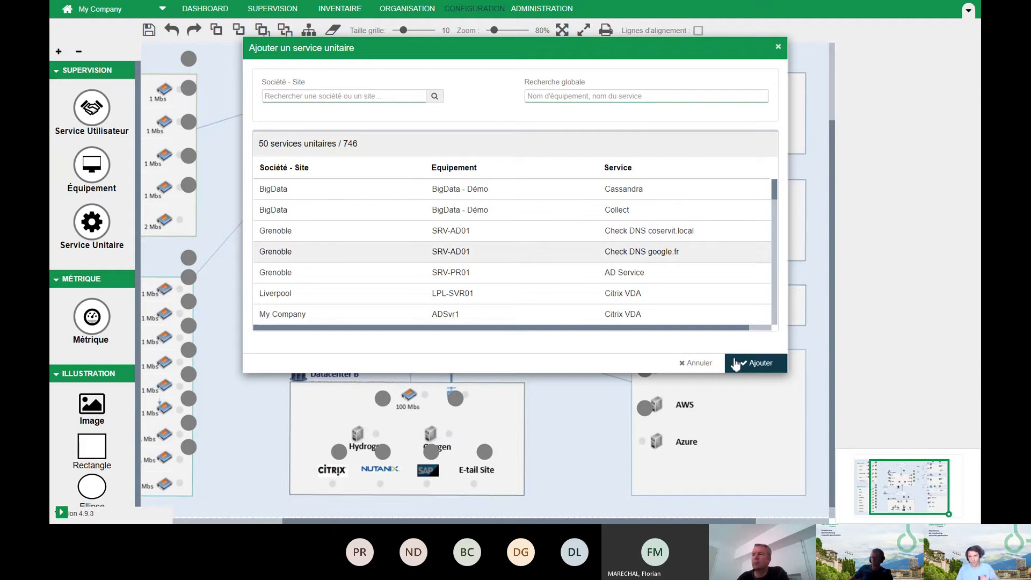
pyautogui.click(697, 368)
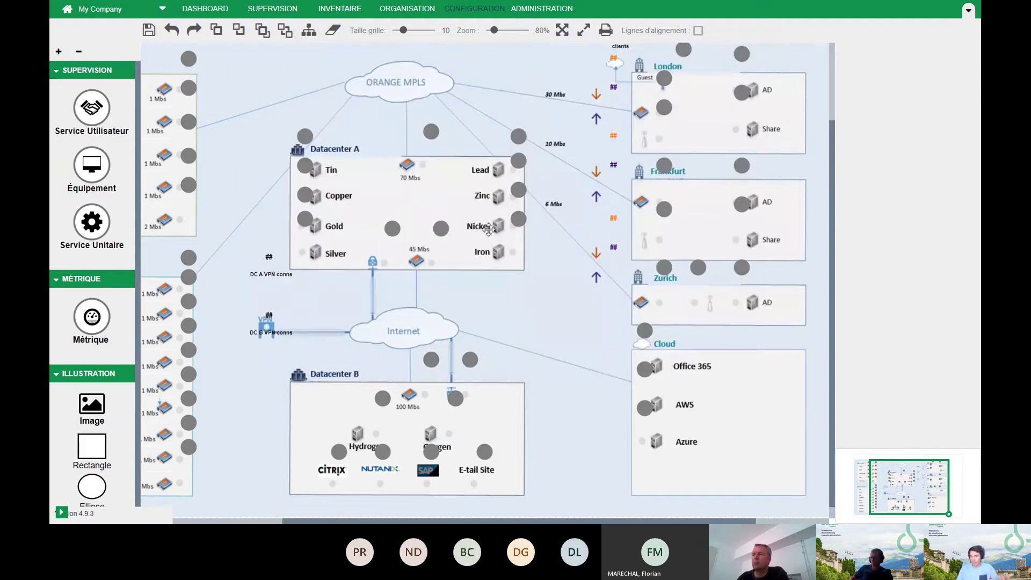
# Set the status circle beside Nickel in Datacenter A to transparency 0.3, circle size 71 px and outline 25 px.
pyautogui.click(516, 224)
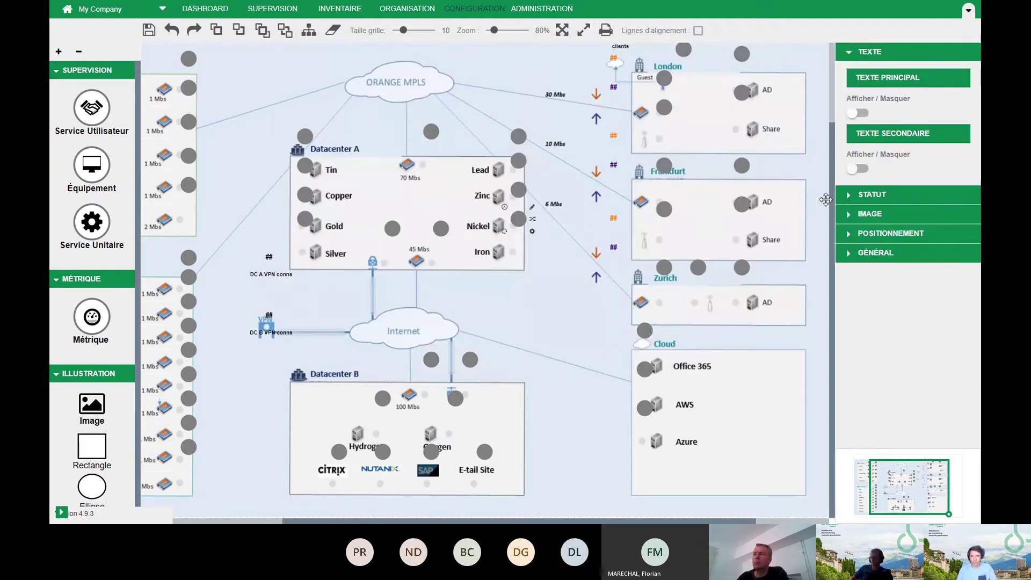
pyautogui.click(849, 195)
pyautogui.click(866, 267)
pyautogui.moveTo(852, 311); pyautogui.dragTo(927, 312)
pyautogui.click(906, 355)
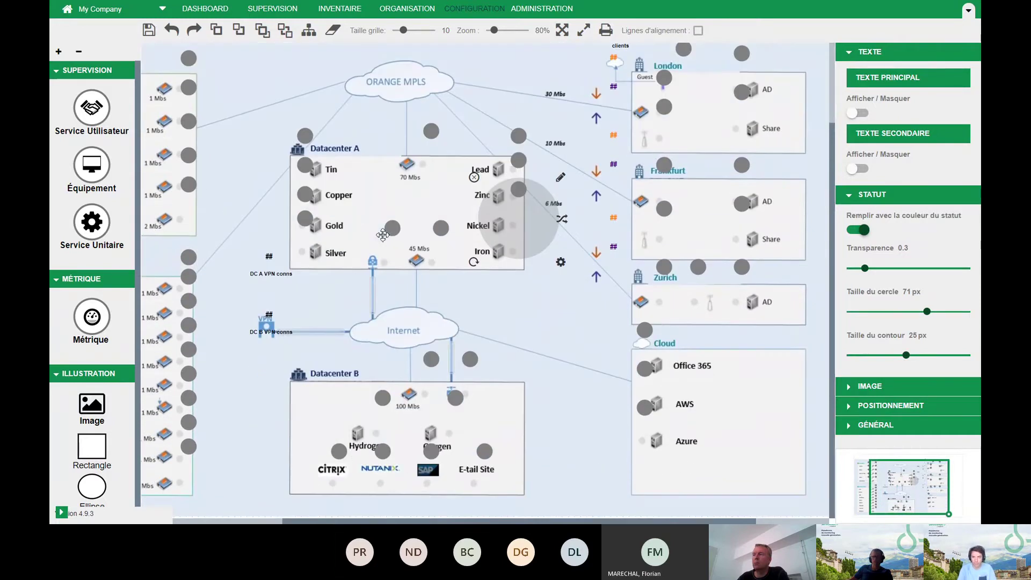
# Close the map editor, apply the Supervision du SI map to the widget, and validate the Multi-site Monitoring dashboard, showing it in full screen.
pyautogui.press('F11')
pyautogui.hotkey('ctrl', 'w')
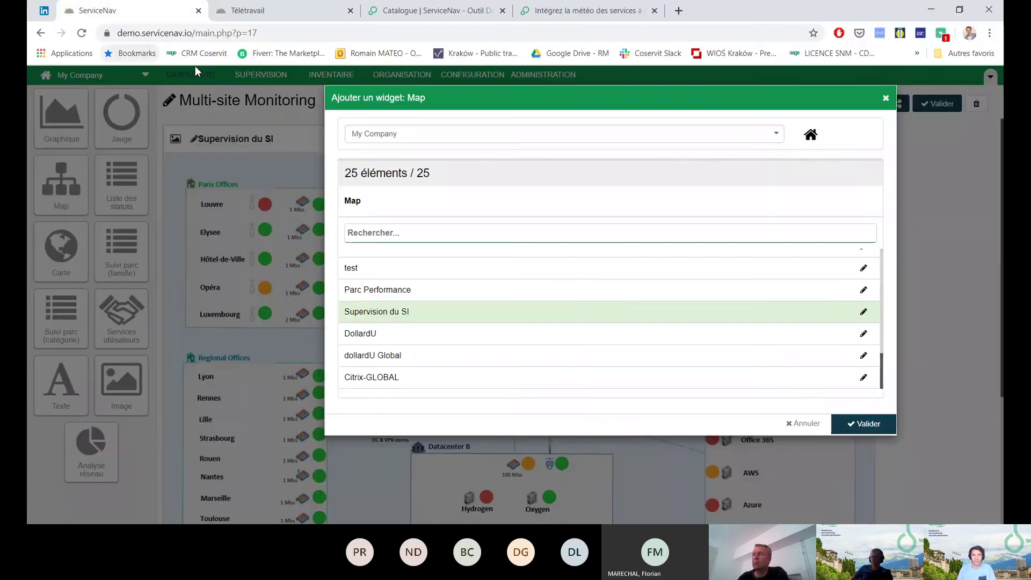
pyautogui.click(863, 434)
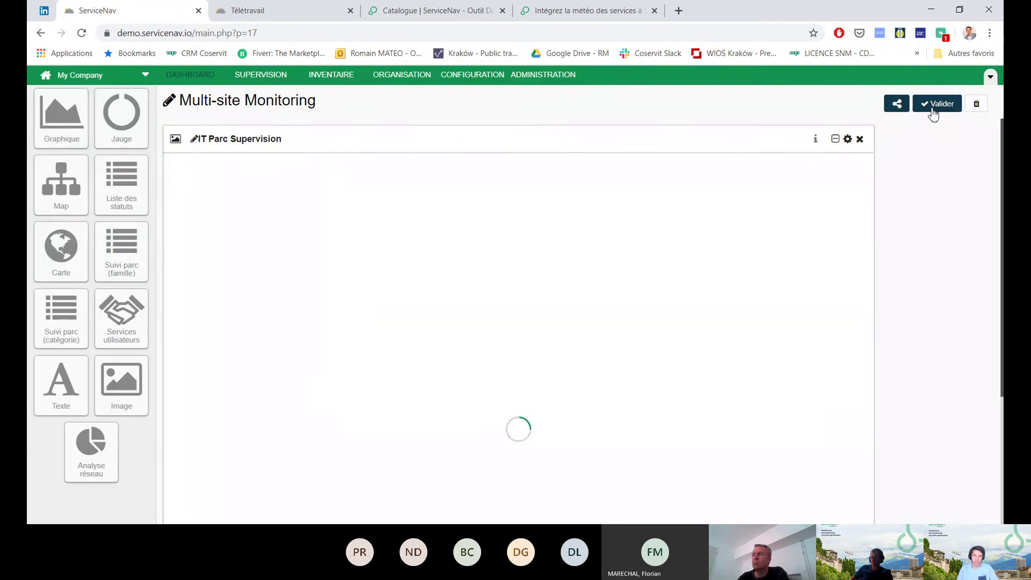
pyautogui.press('F11')
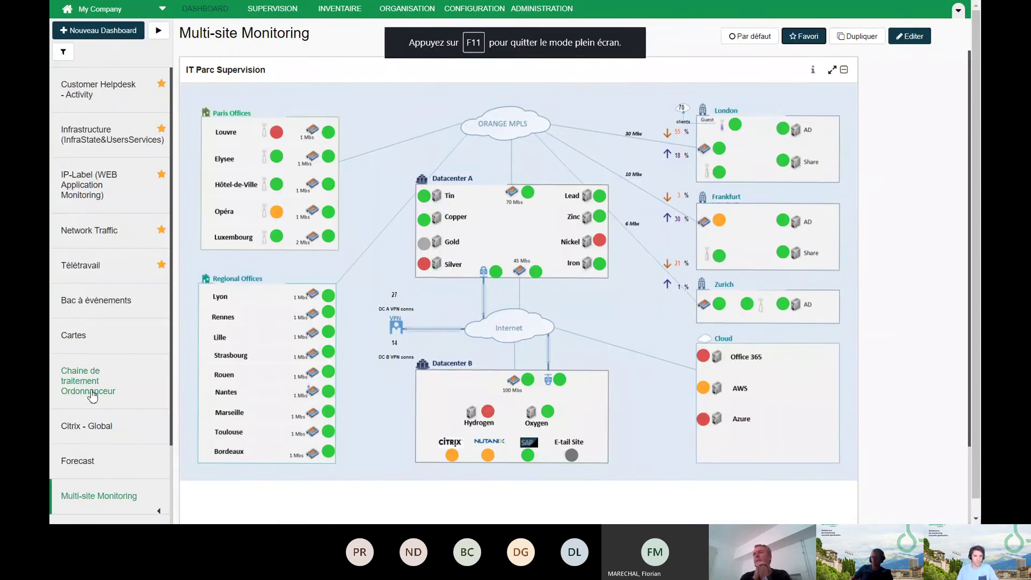
# Switch the company to Azure Hybrid Organization and open its IoT Parking - Azure Hybrid Platform dashboard.
pyautogui.scroll(-2, 99, 373)
pyautogui.scroll(-1, 99, 374)
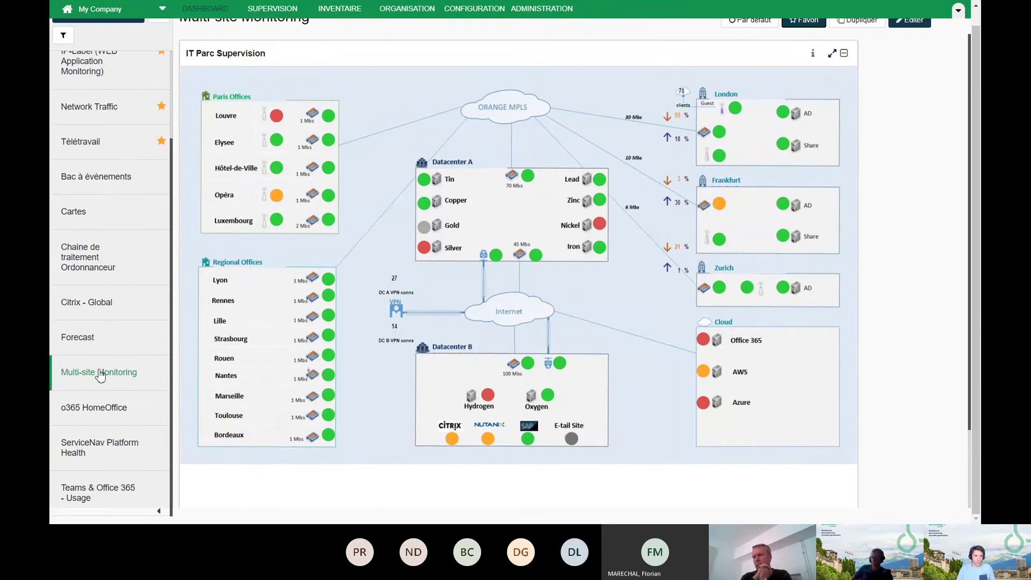
pyautogui.scroll(2, 127, 211)
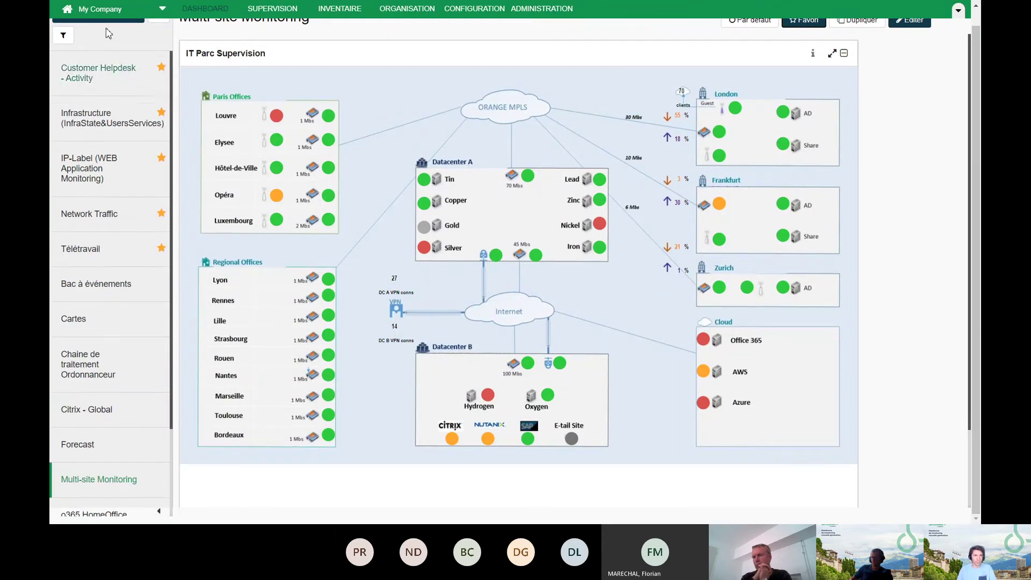
pyautogui.click(121, 15)
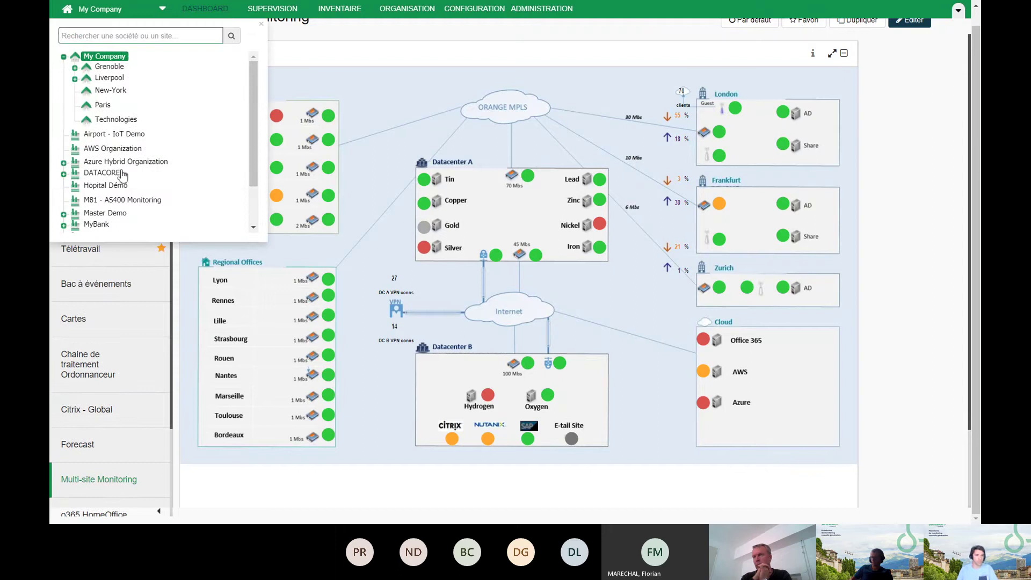
pyautogui.click(129, 164)
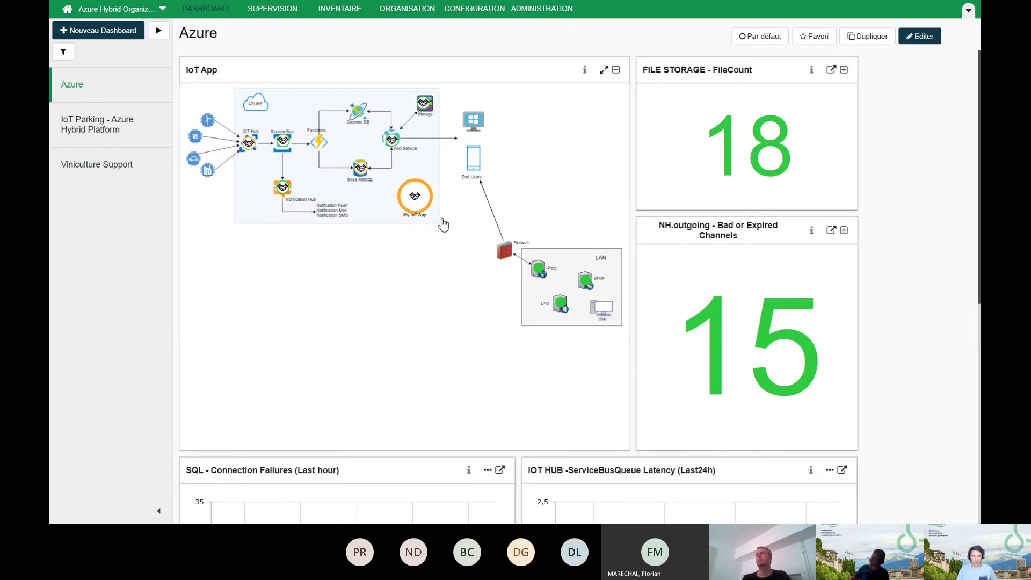
pyautogui.click(123, 147)
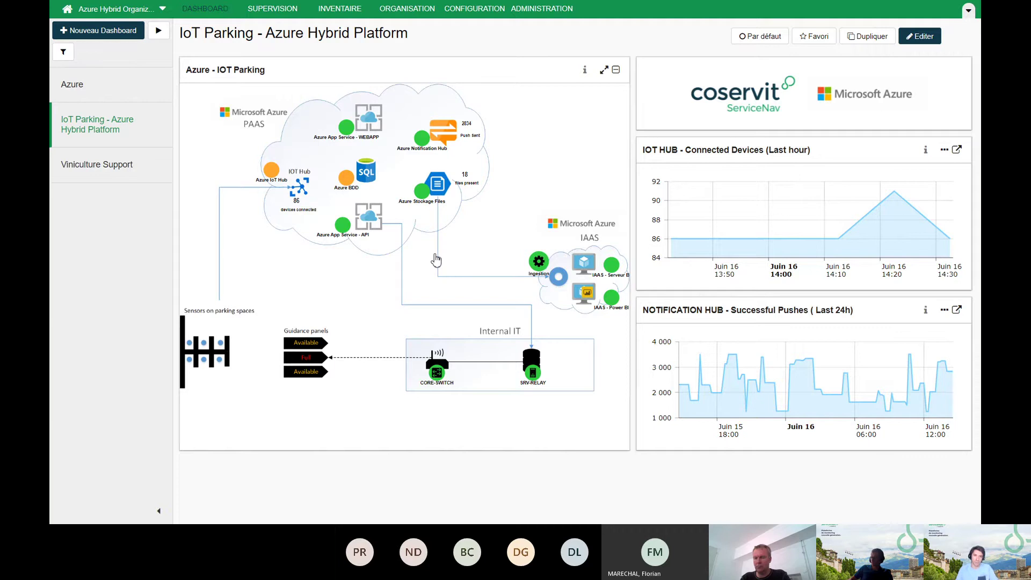
# Switch the company to Hopital Démo and look over the Exploitation list on its Vue consolidée dashboard.
pyautogui.click(113, 9)
pyautogui.scroll(-3, 126, 207)
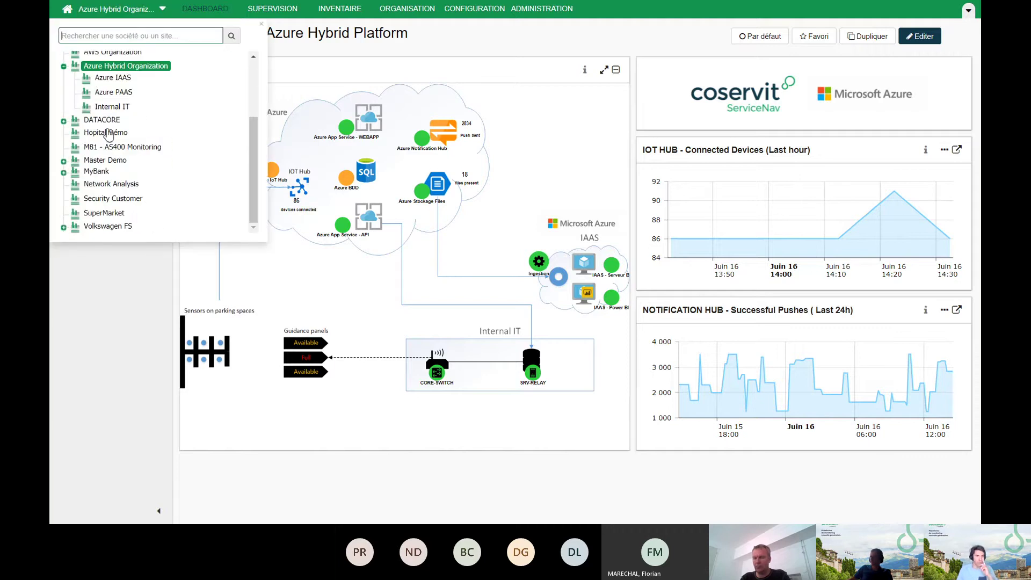
pyautogui.click(109, 133)
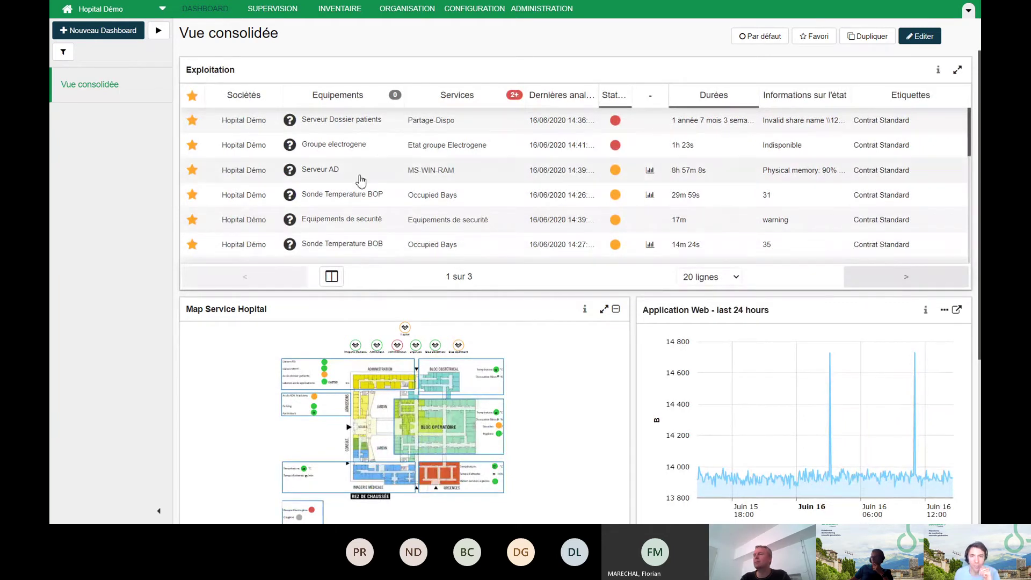
pyautogui.scroll(-5, 490, 191)
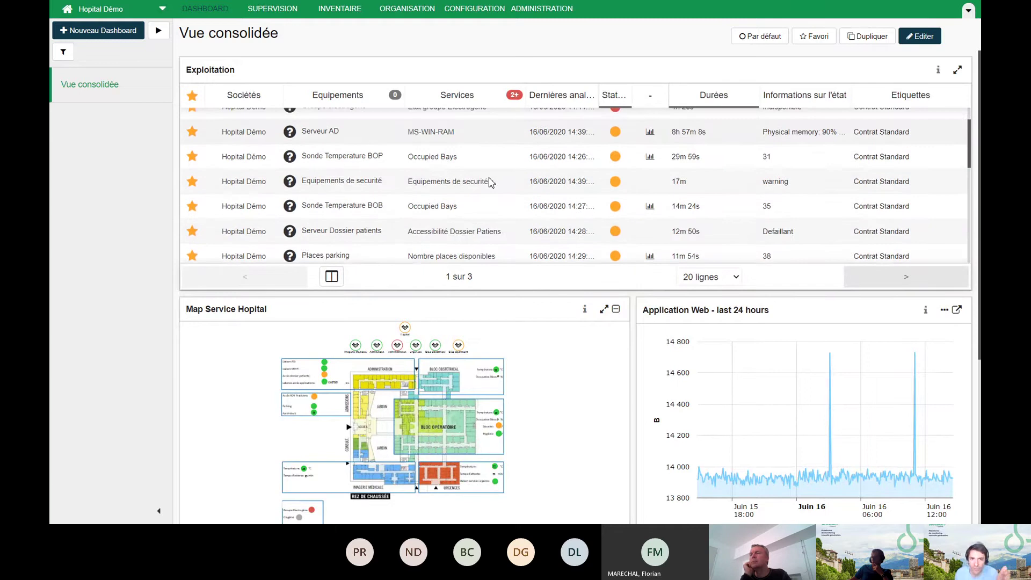
pyautogui.scroll(5, 468, 212)
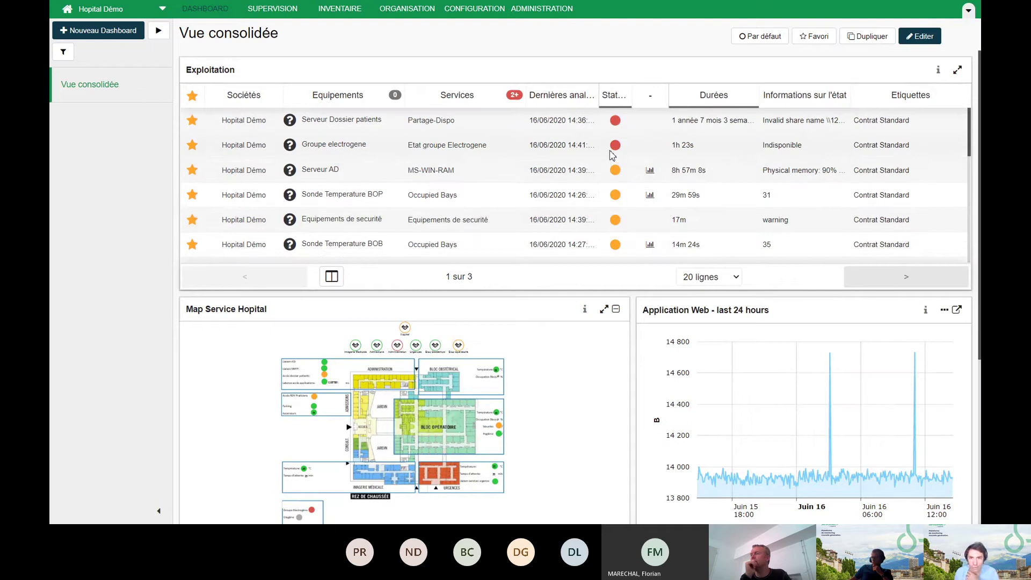
# Review the create-ticket-and-acknowledge form for the Etat groupe Electrogene service, and close it without submitting.
pyautogui.click(613, 150)
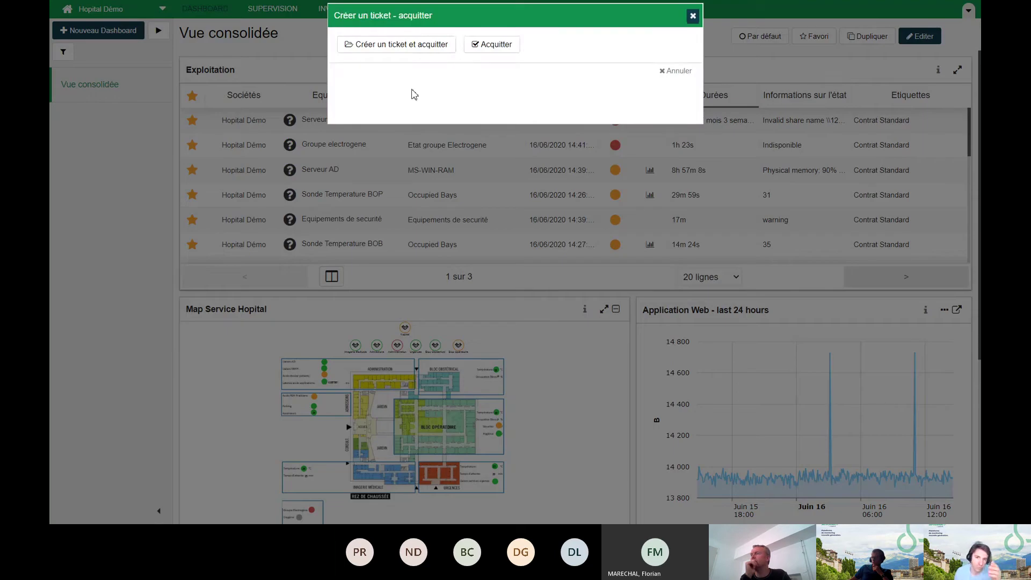
pyautogui.click(418, 51)
pyautogui.tripleClick(497, 164)
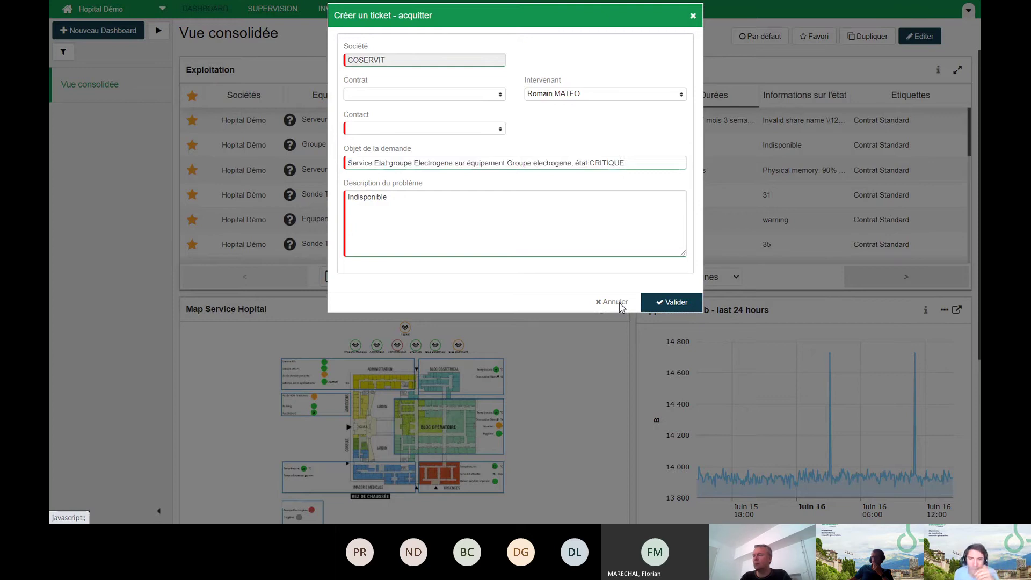
pyautogui.click(615, 303)
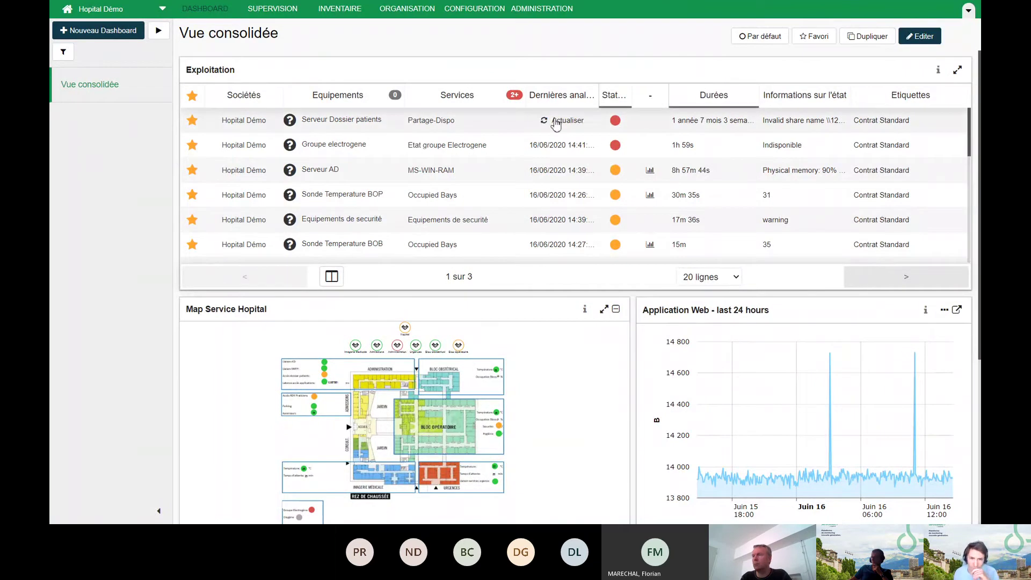
# Browse the services further down the Exploitation list and return to its first rows.
pyautogui.scroll(-1, 542, 166)
pyautogui.scroll(5, 541, 166)
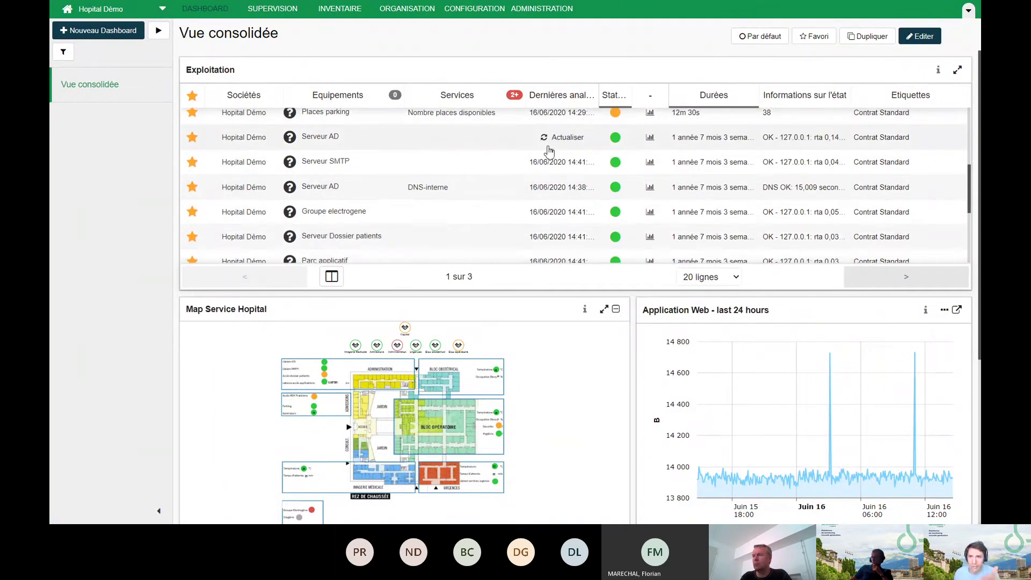
pyautogui.scroll(-3, 426, 221)
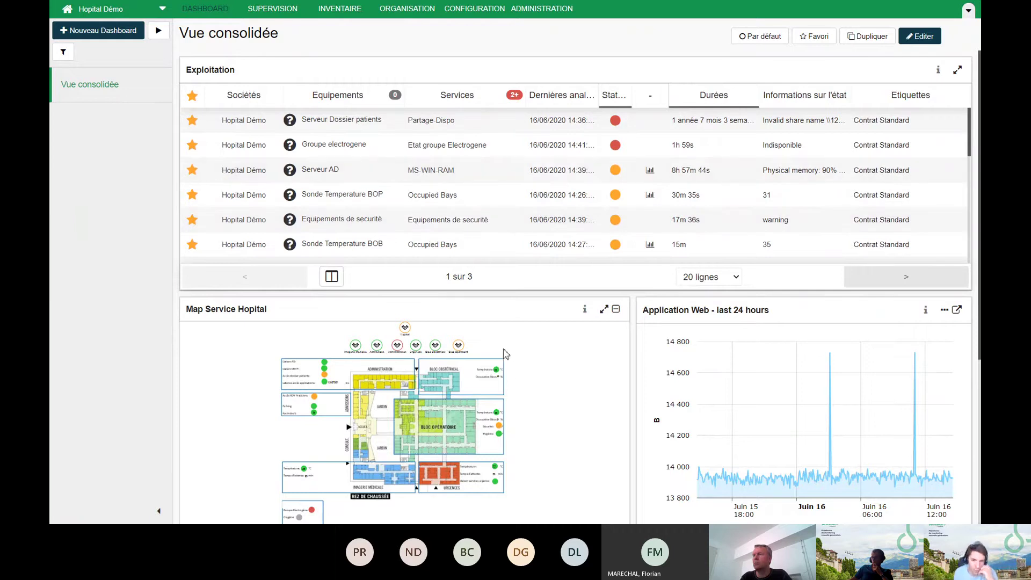
# Examine the Map Service Hopital map in full screen at 80% zoom and return to the Vue consolidée dashboard.
pyautogui.click(604, 309)
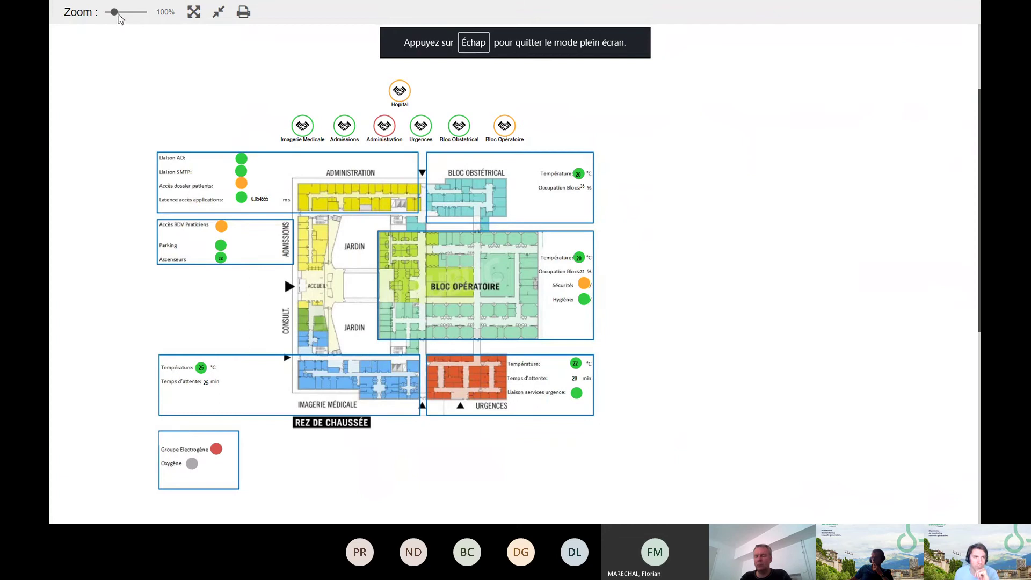
pyautogui.click(116, 13)
pyautogui.moveTo(117, 12); pyautogui.dragTo(112, 12)
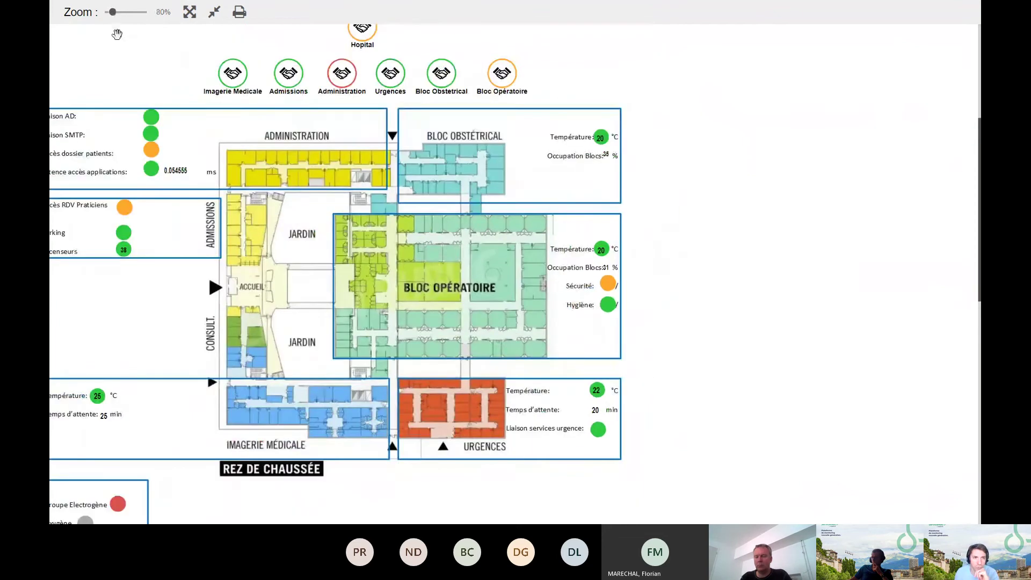
pyautogui.moveTo(190, 55); pyautogui.dragTo(210, 42)
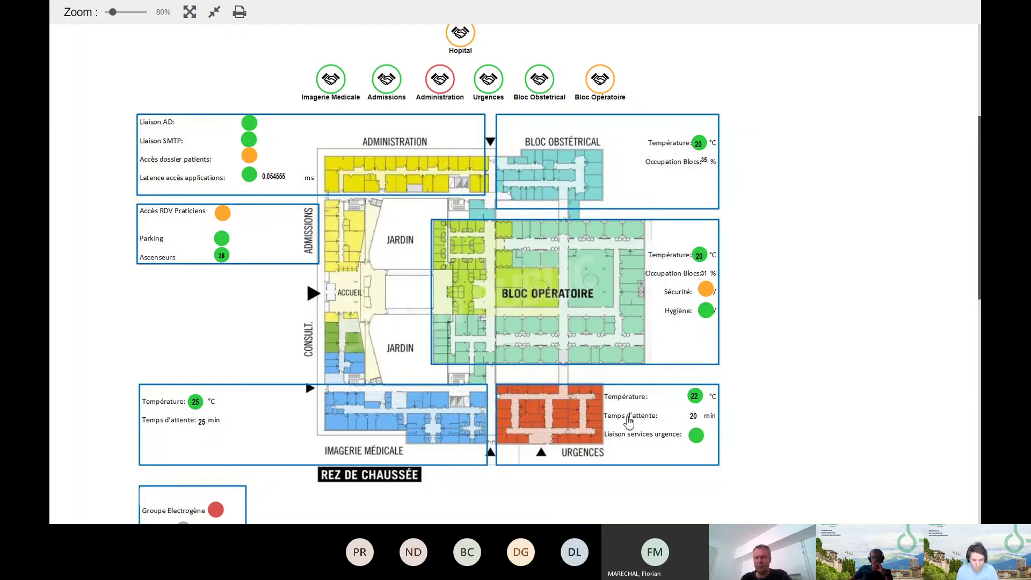
pyautogui.press('F11')
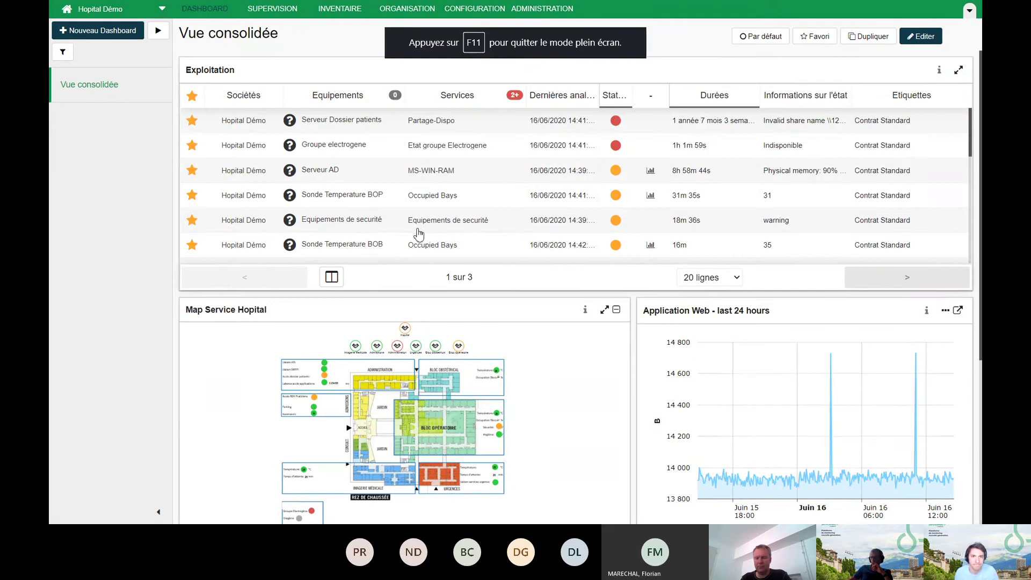
# Open the Reporting configuration and switch the company to My Company with the side navigation expanded.
pyautogui.moveTo(482, 12)
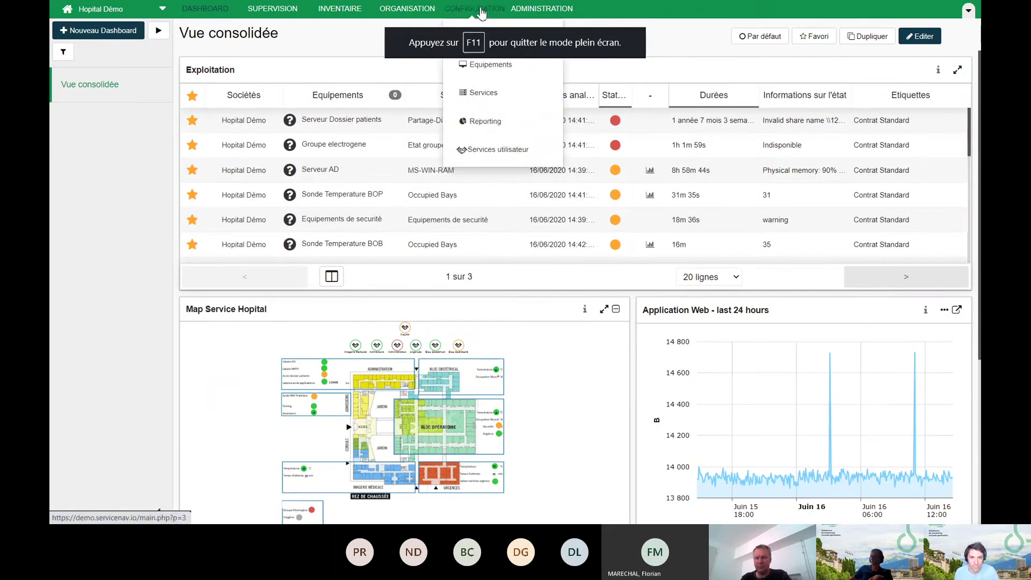
pyautogui.click(486, 125)
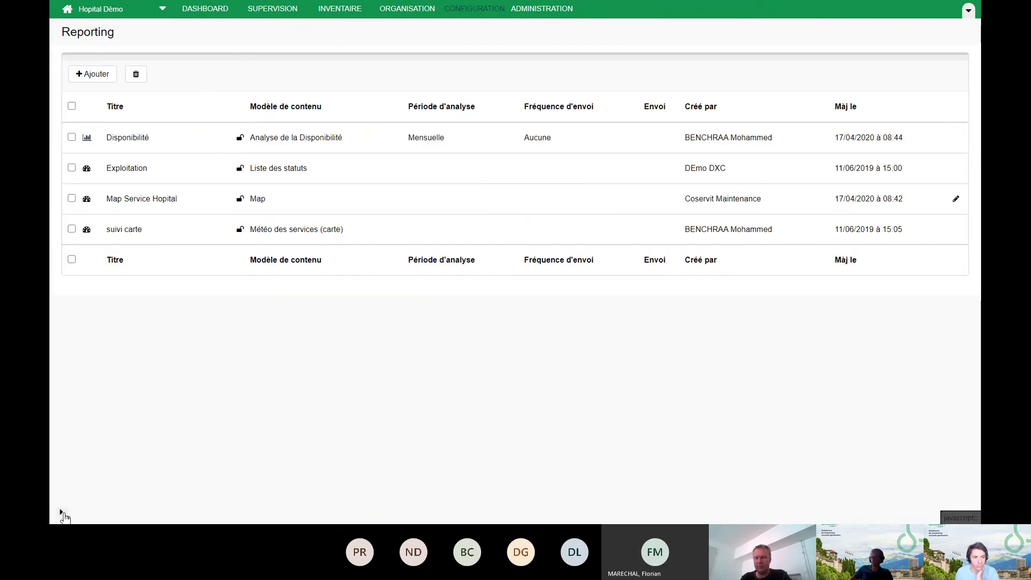
pyautogui.click(62, 512)
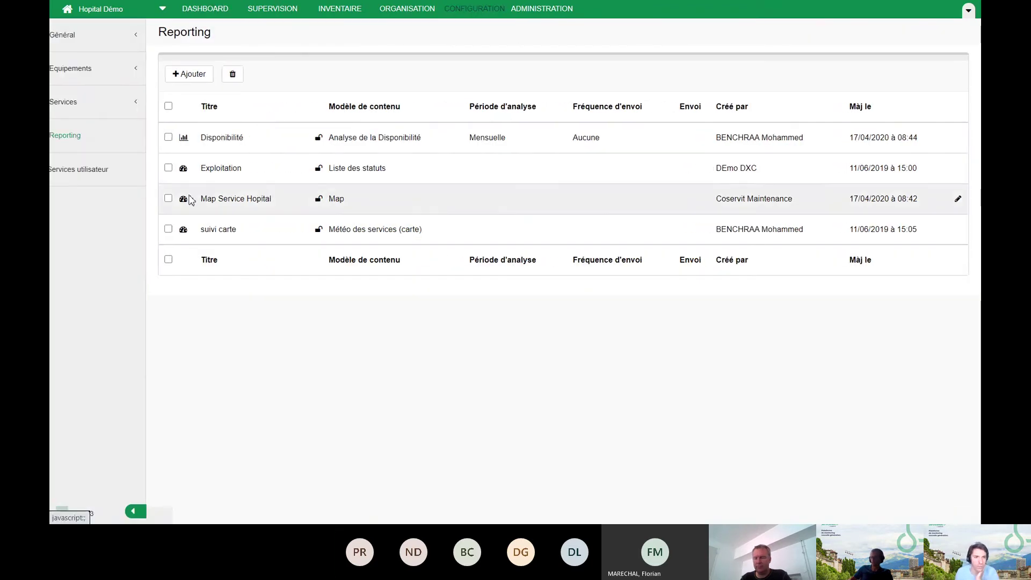
pyautogui.click(136, 10)
pyautogui.click(114, 70)
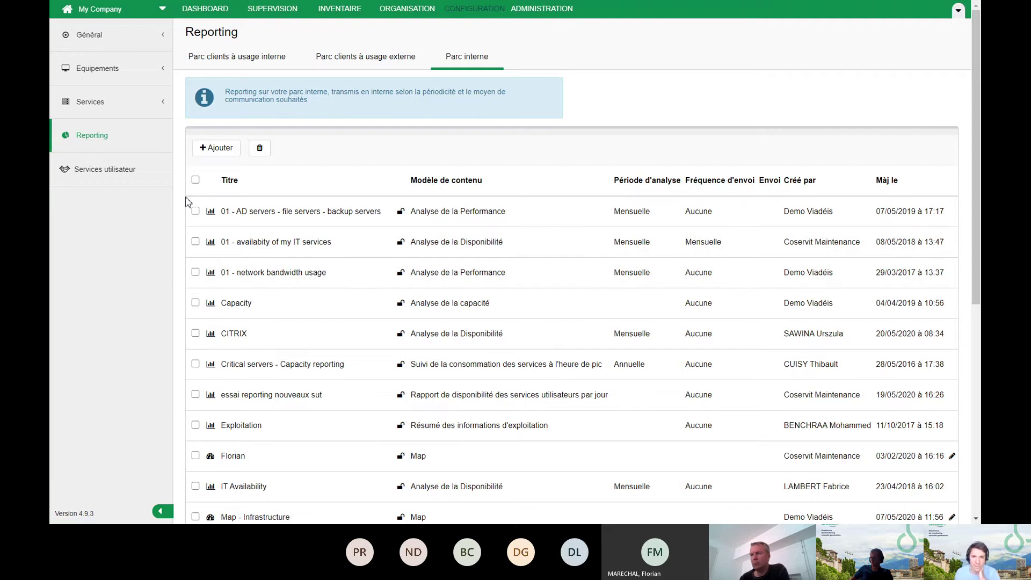
# Open the report "01 - availabity of my IT services" for editing and set its analysis period to Personnalisée, leaving the dates blank.
pyautogui.click(256, 243)
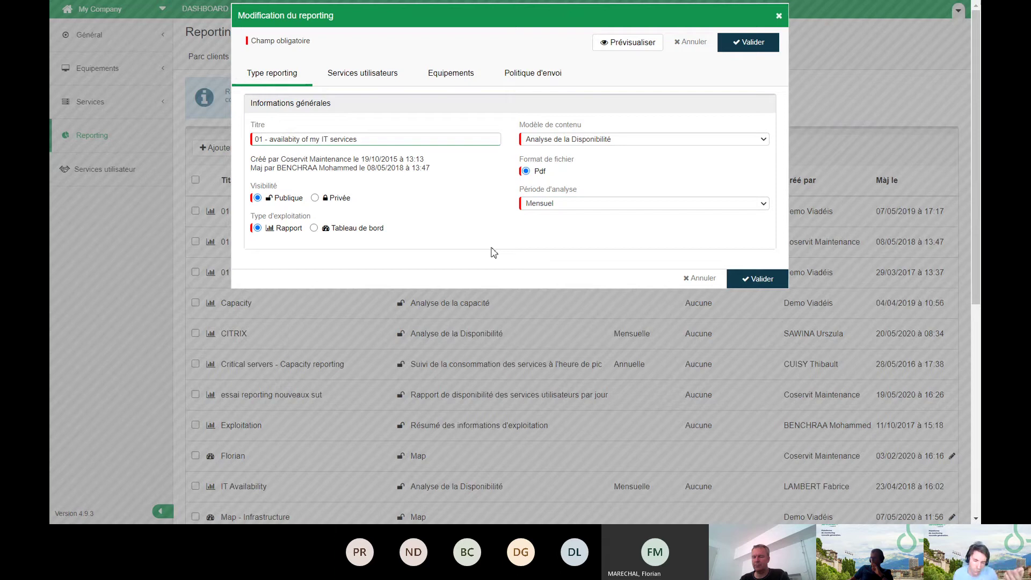
pyautogui.click(547, 210)
pyautogui.click(559, 265)
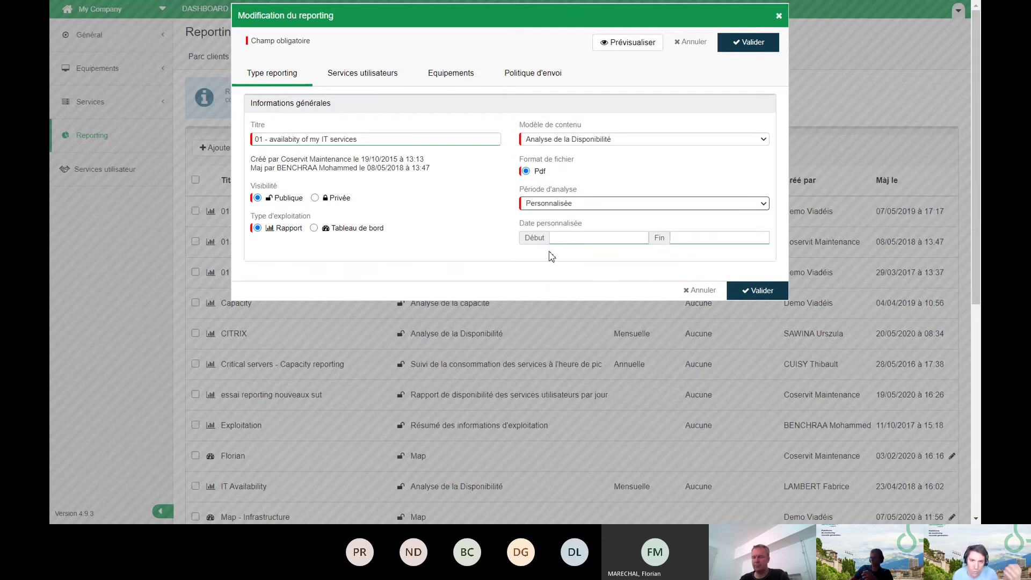
pyautogui.click(559, 239)
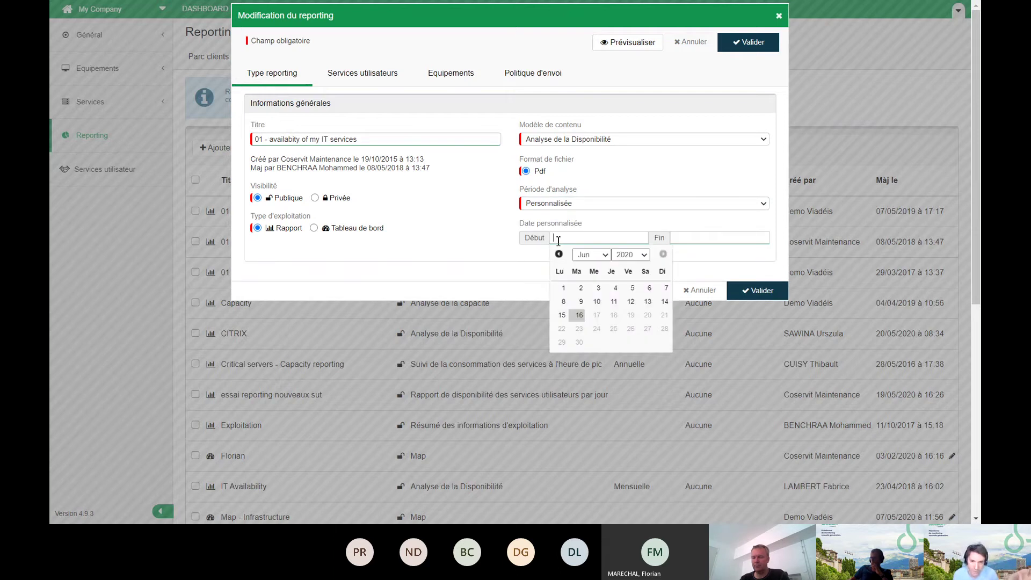
pyautogui.click(472, 263)
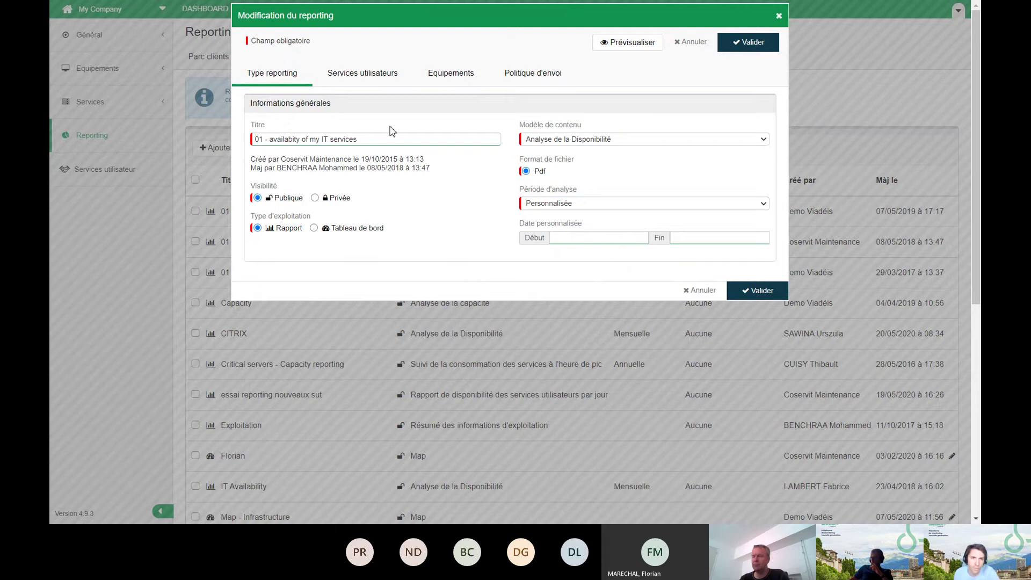
# Review the report's user service selection and its equipment category filters, including the available labels.
pyautogui.click(380, 76)
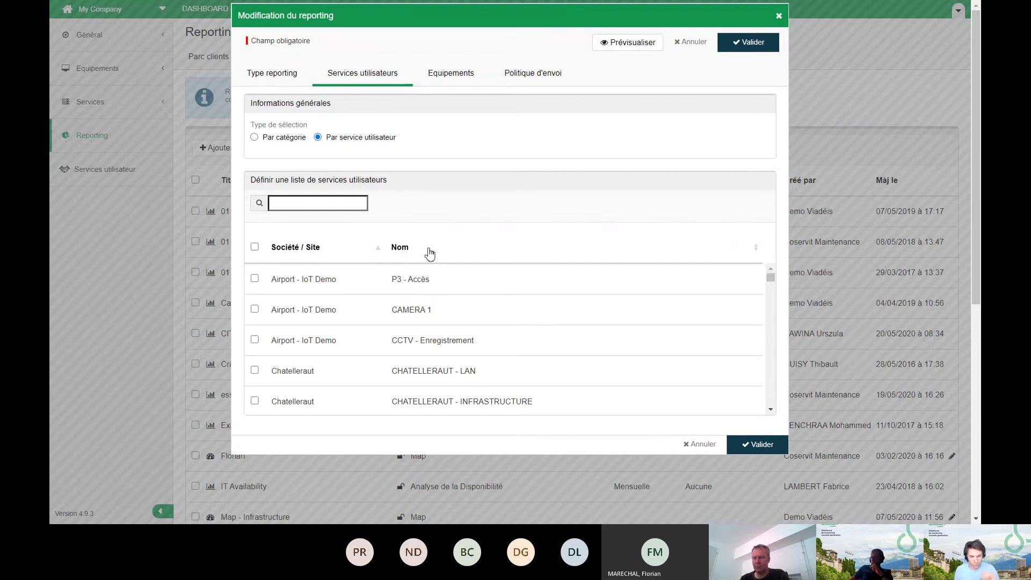
pyautogui.click(454, 76)
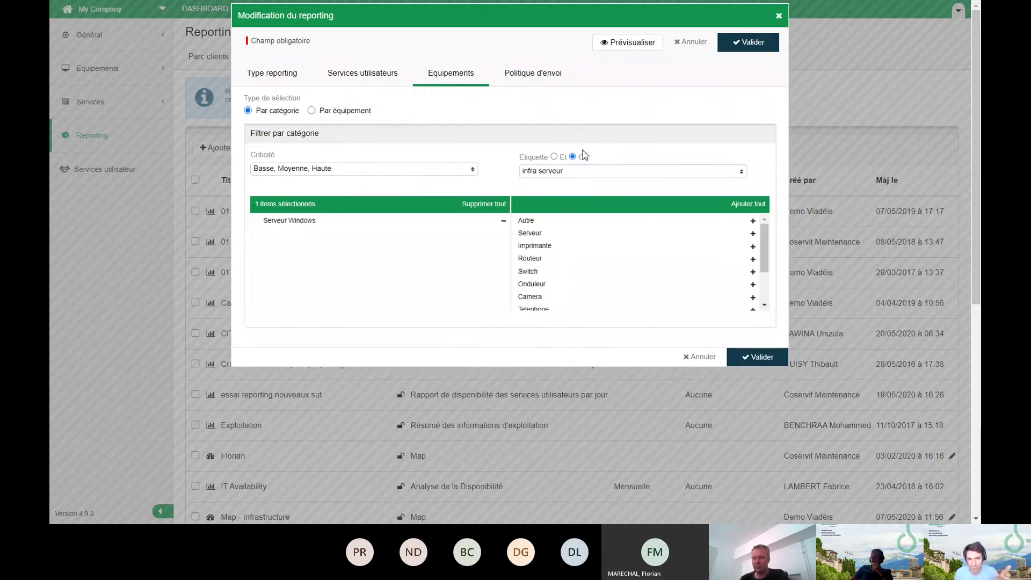
pyautogui.click(591, 171)
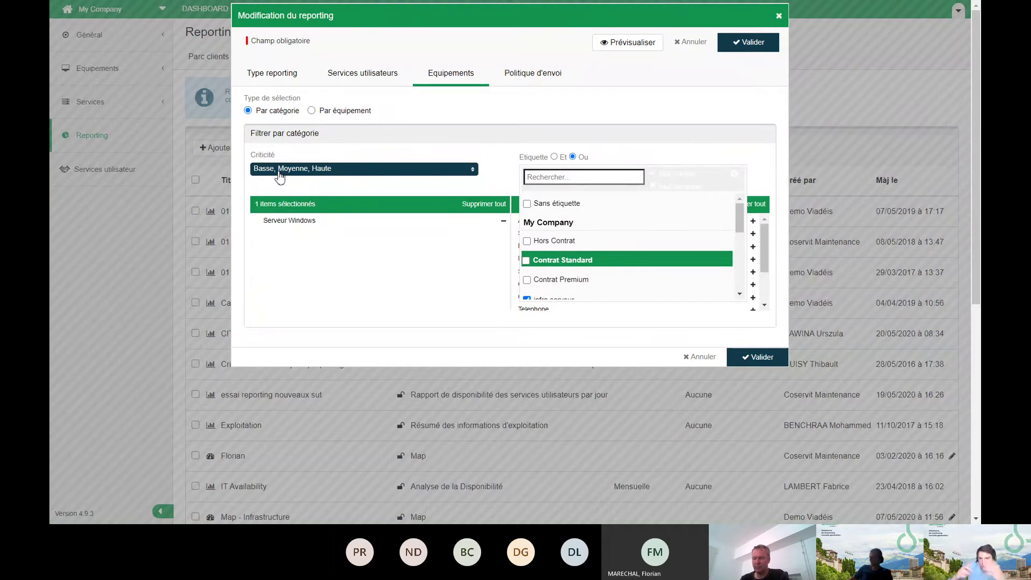
pyautogui.click(448, 159)
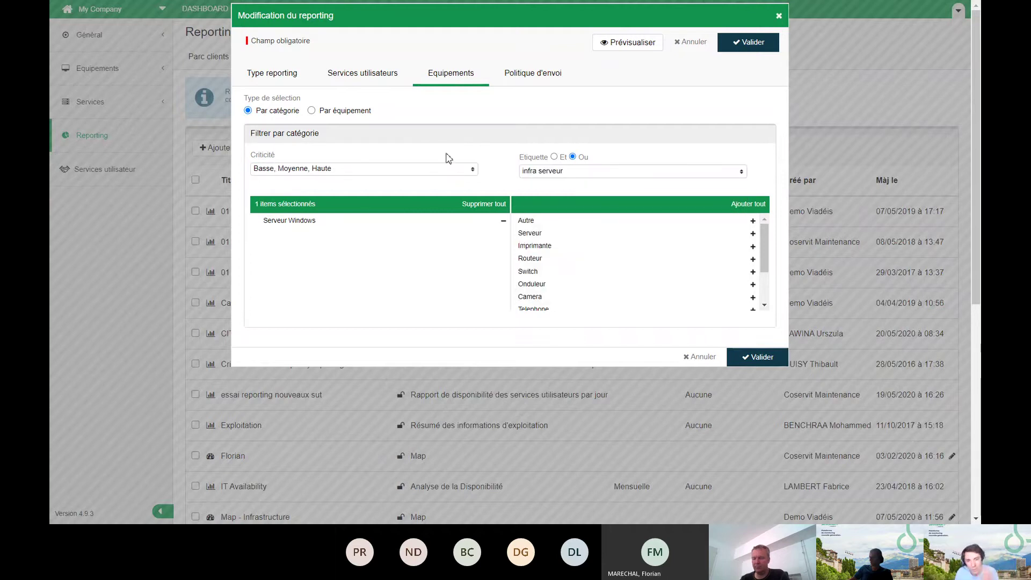
# Review the report's Messagerie sending settings down to the contact section, and switch the sending method to Partage réseau.
pyautogui.click(545, 80)
pyautogui.click(315, 175)
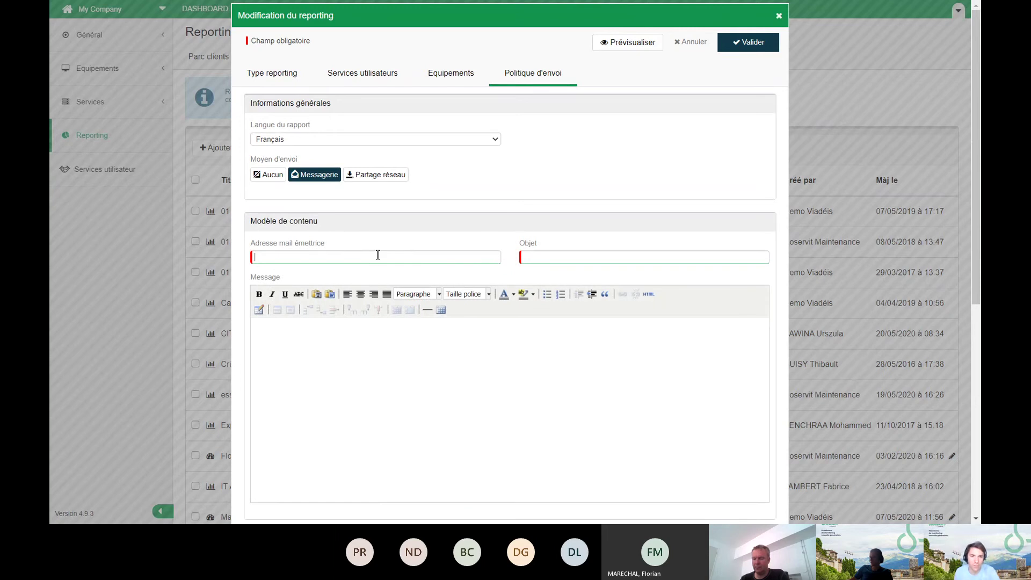
pyautogui.scroll(-5, 384, 246)
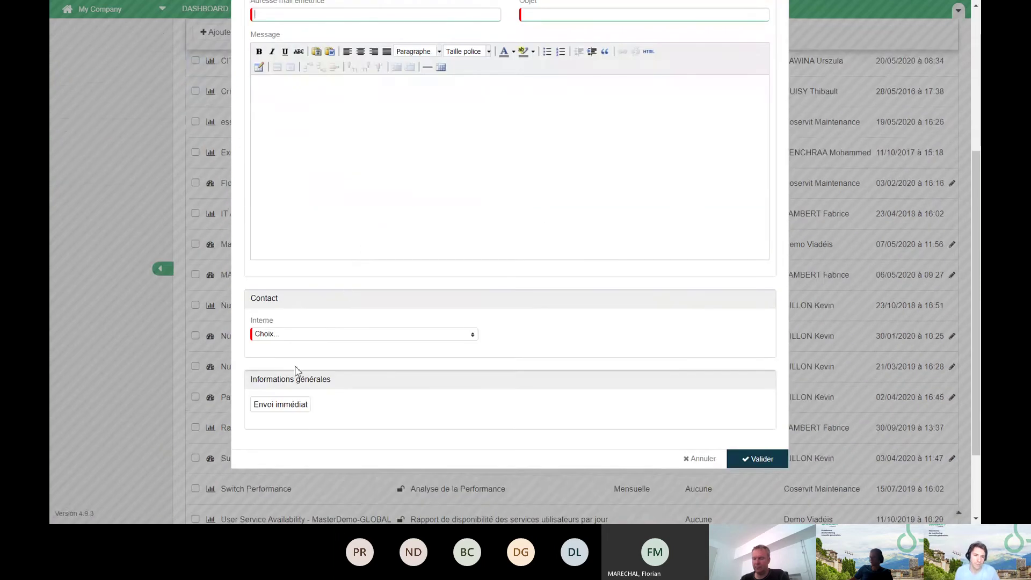
pyautogui.scroll(5, 313, 319)
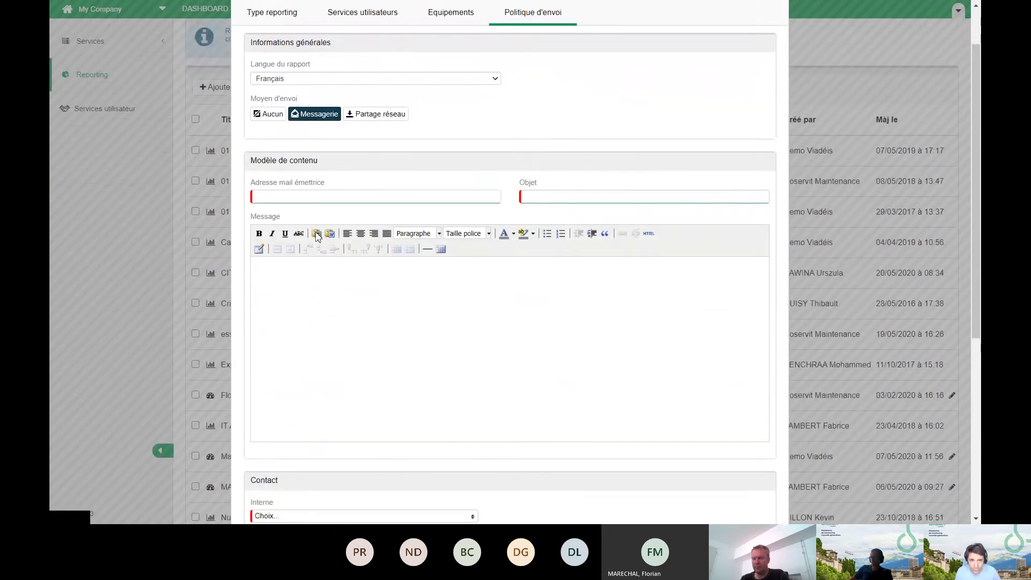
pyautogui.click(394, 178)
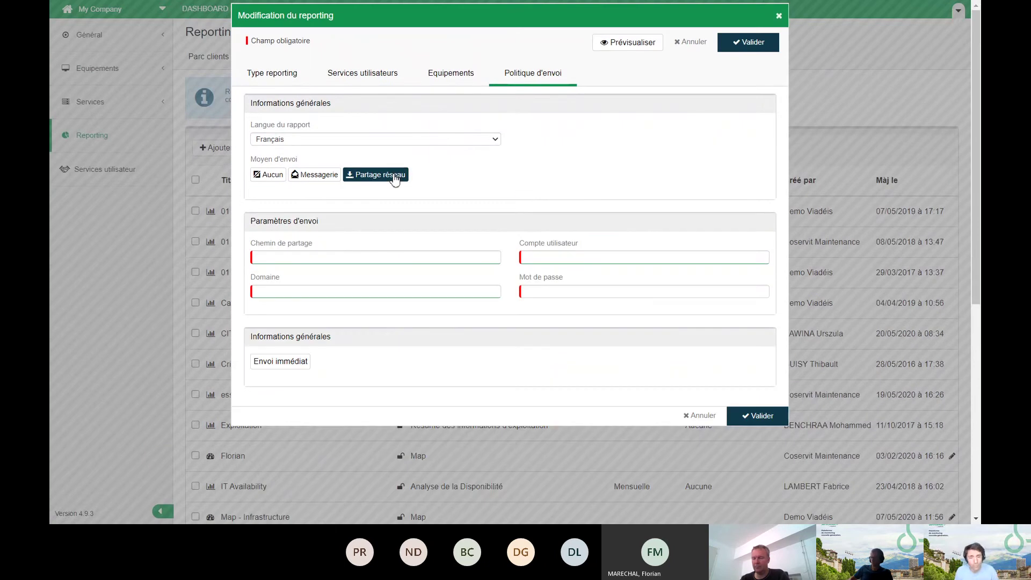